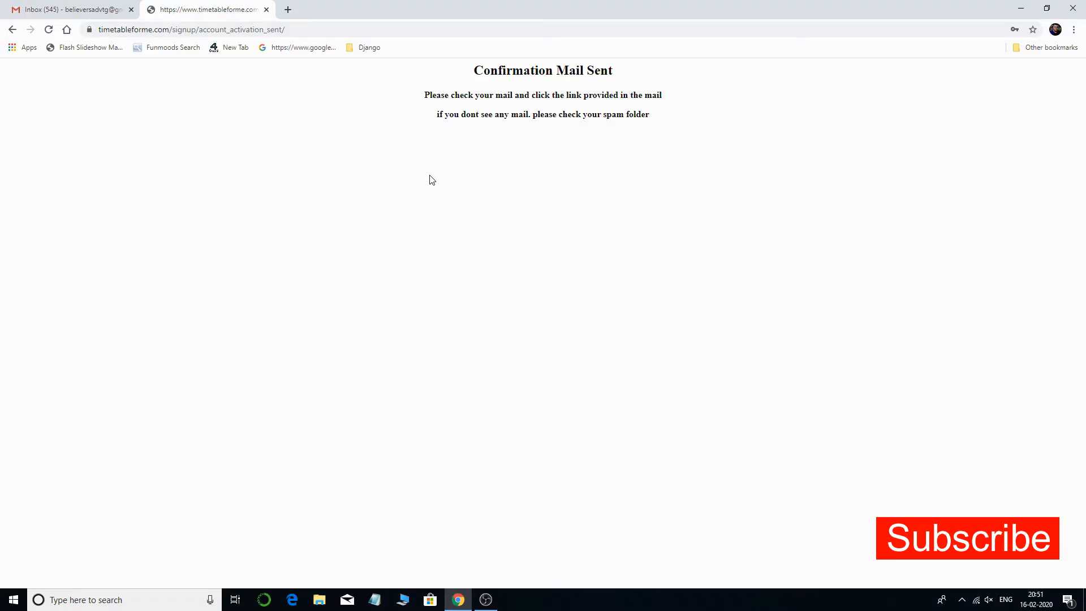
Switch to Gmail, open the timetableforme.com account activation email and follow its registration confirmation link
click(76, 9)
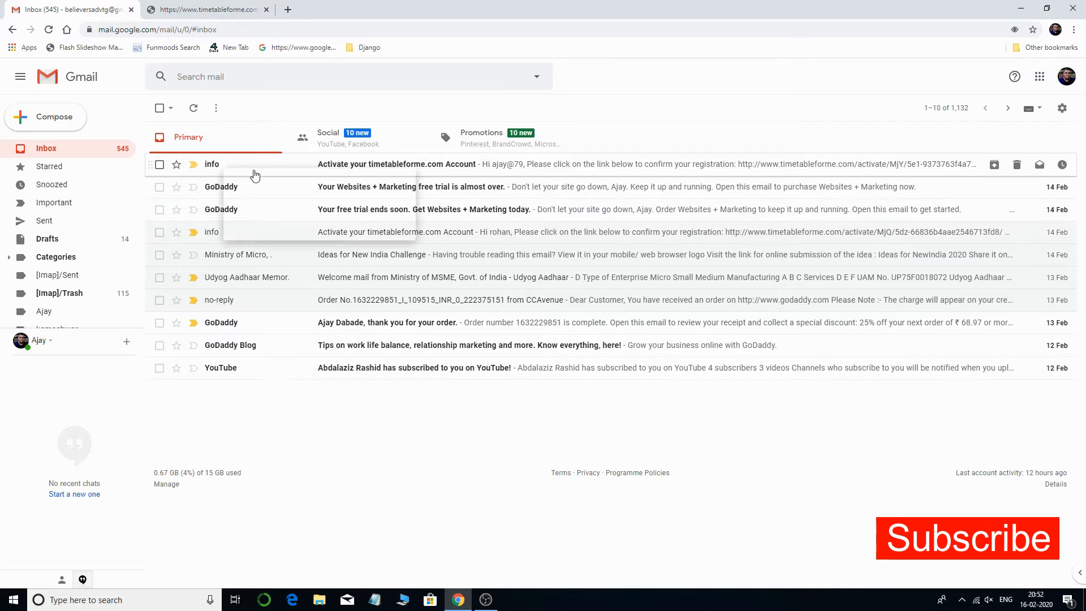
mouse_move(218, 168)
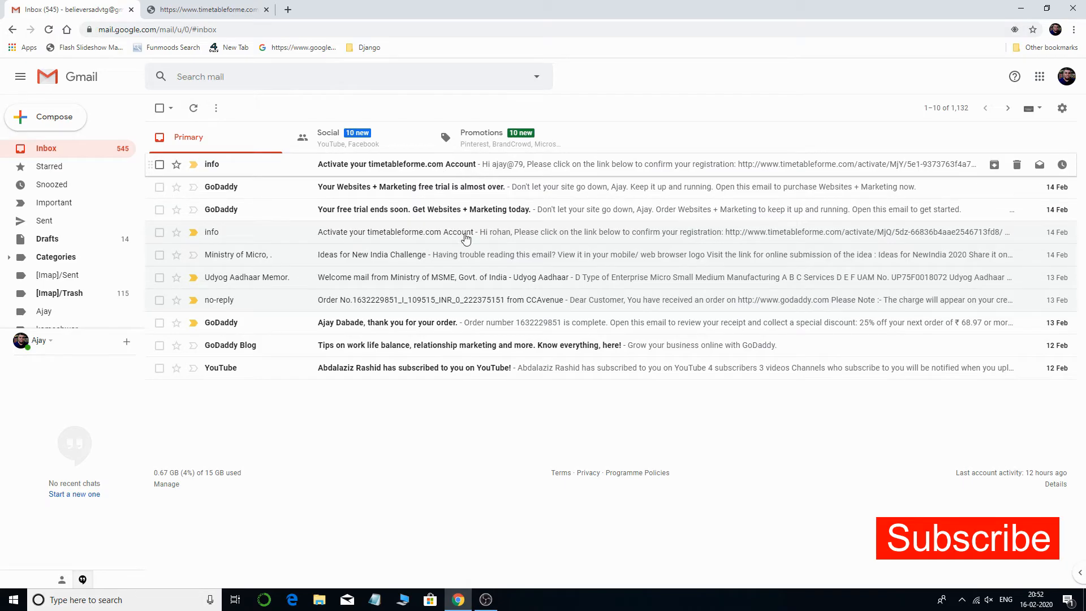
key(Return)
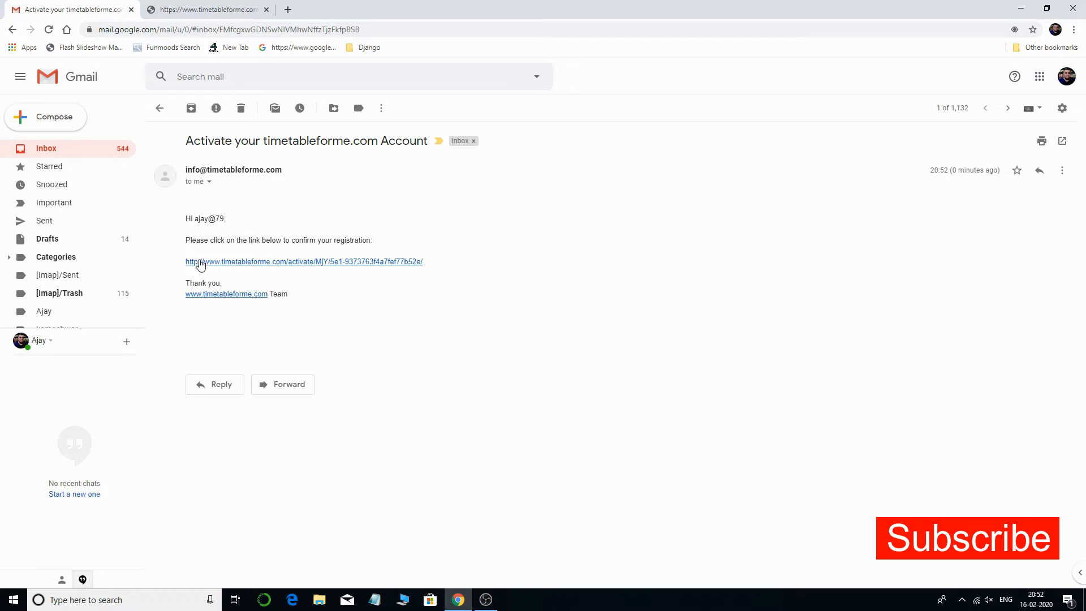
click(319, 266)
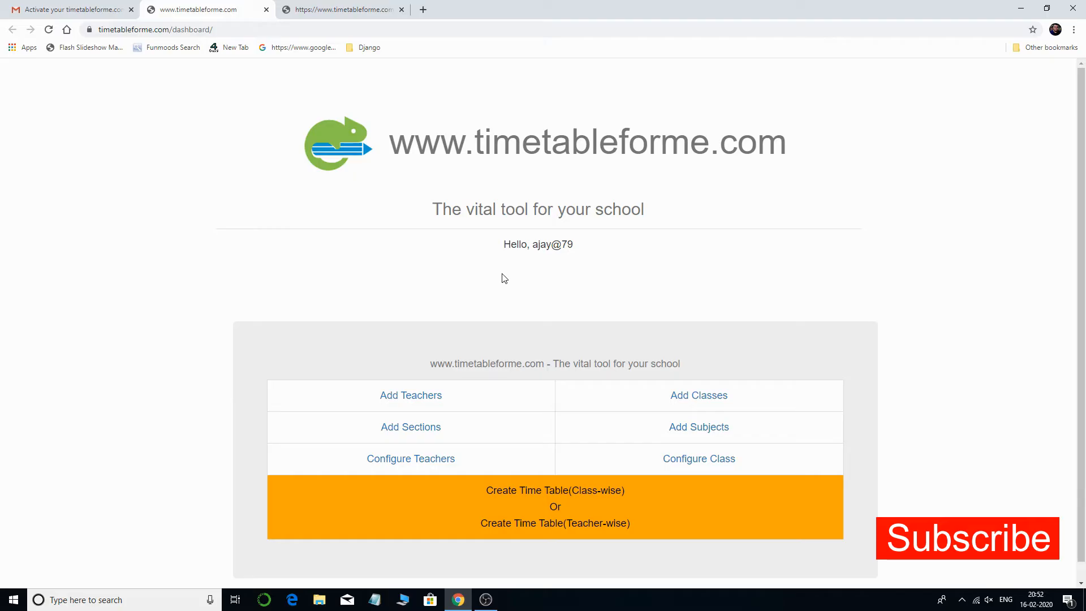
Open the Teachers list from the dashboard and look over the site's data-entry and time table creation options
scroll(480, 291, down, 1)
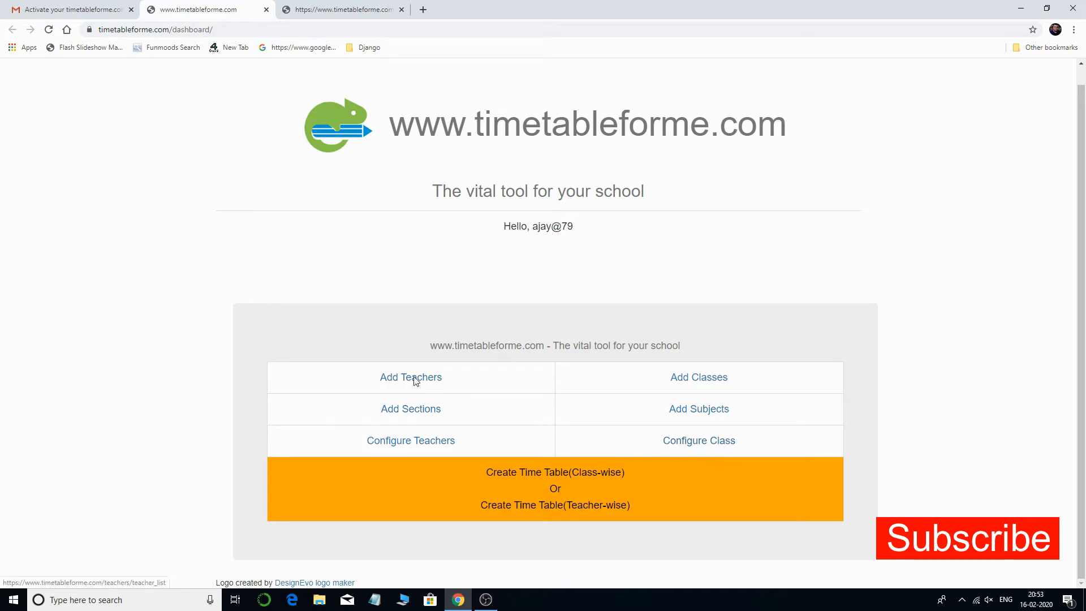
click(434, 380)
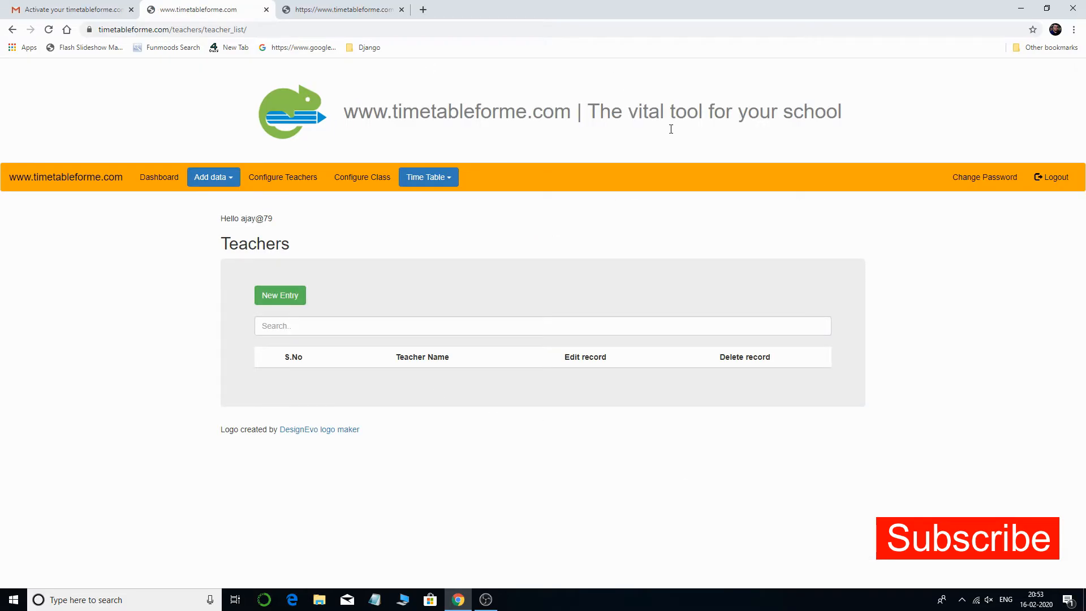
click(220, 178)
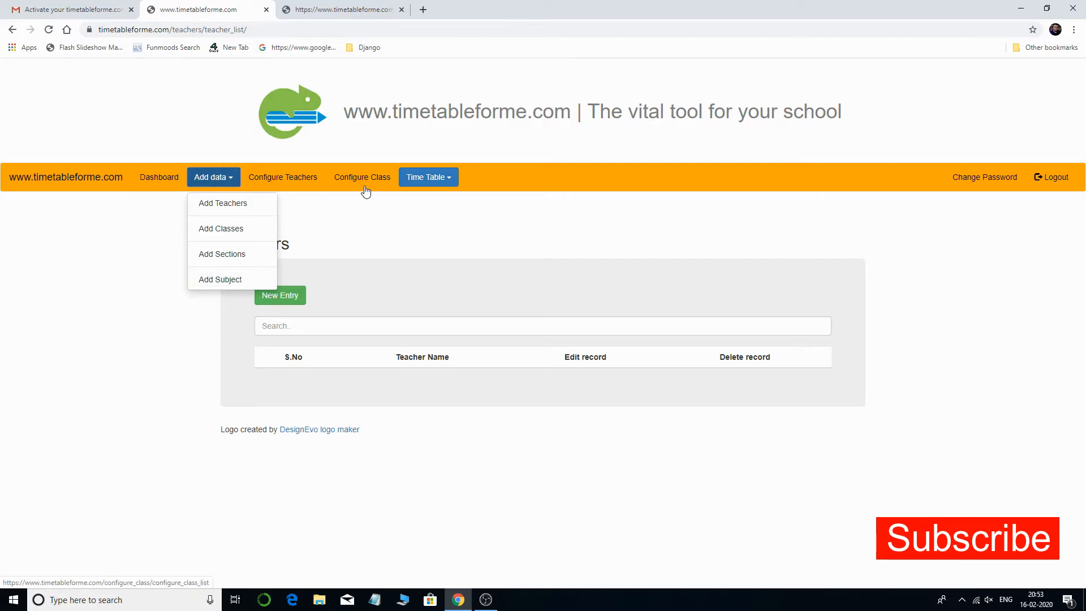
click(447, 179)
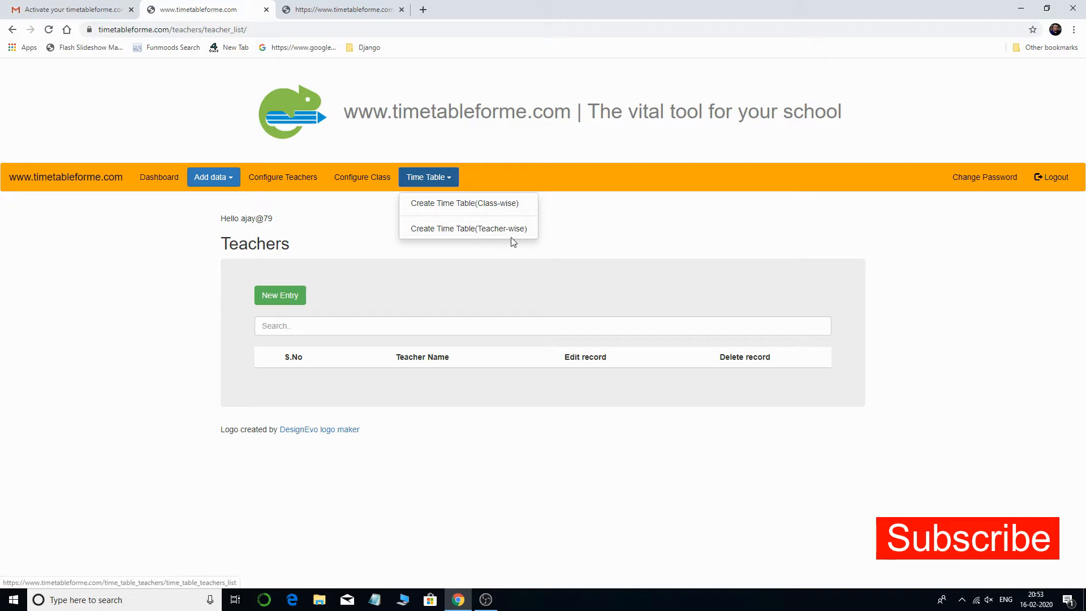
click(530, 246)
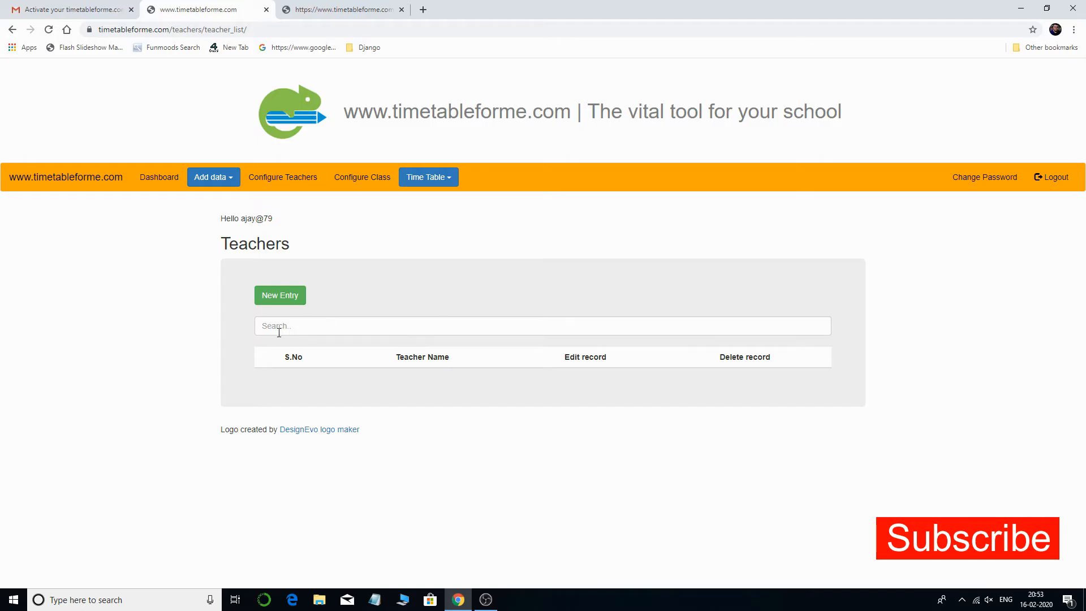
Create new teacher entries for the first two teachers, submitting each teacher's name
click(286, 296)
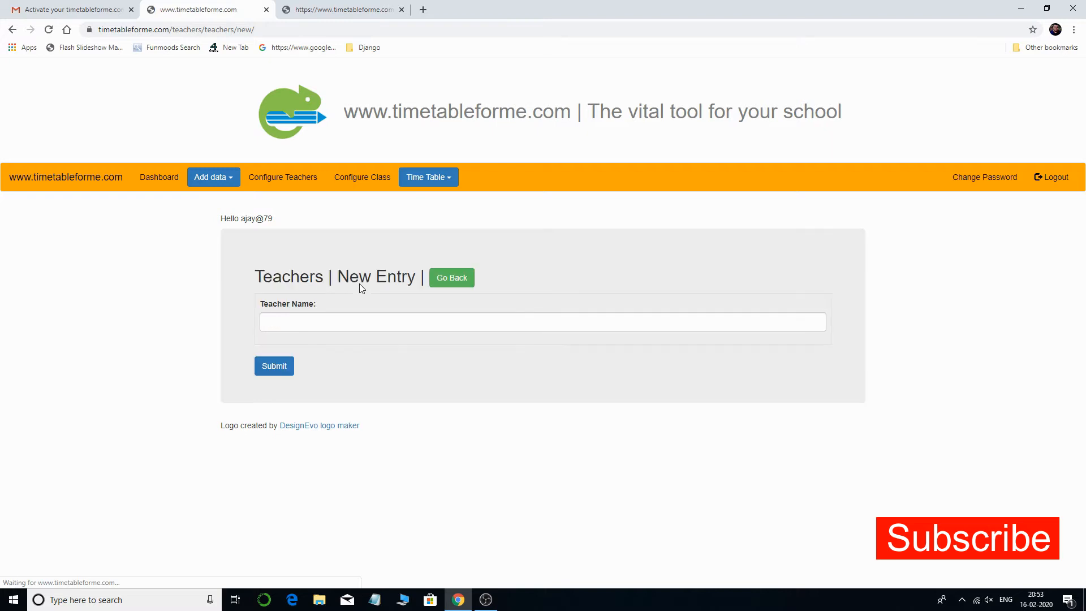
click(334, 316)
click(314, 349)
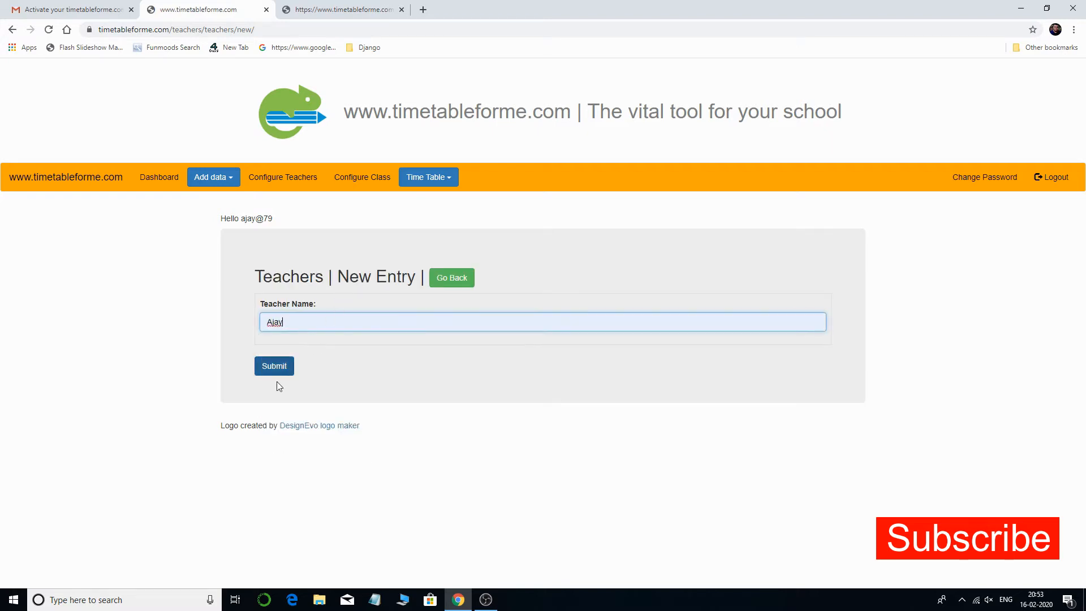
click(284, 367)
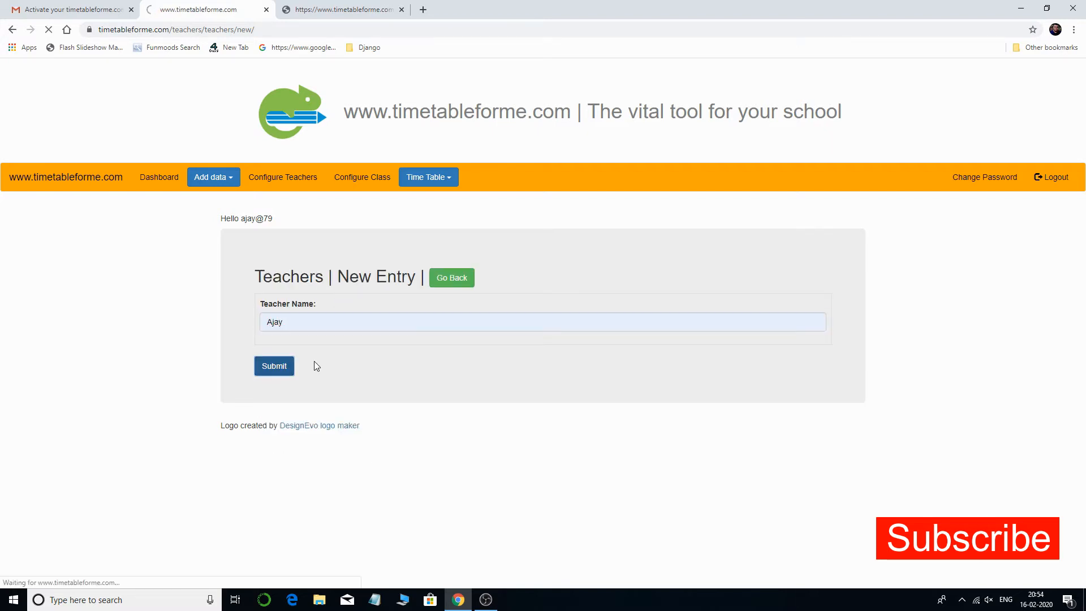
click(308, 325)
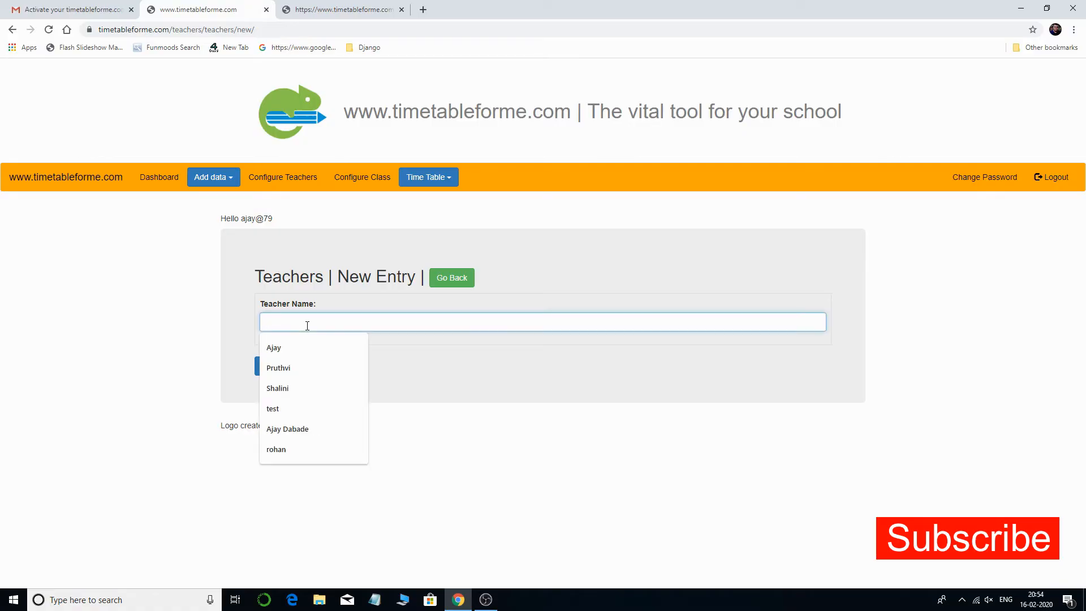
text(Sh)
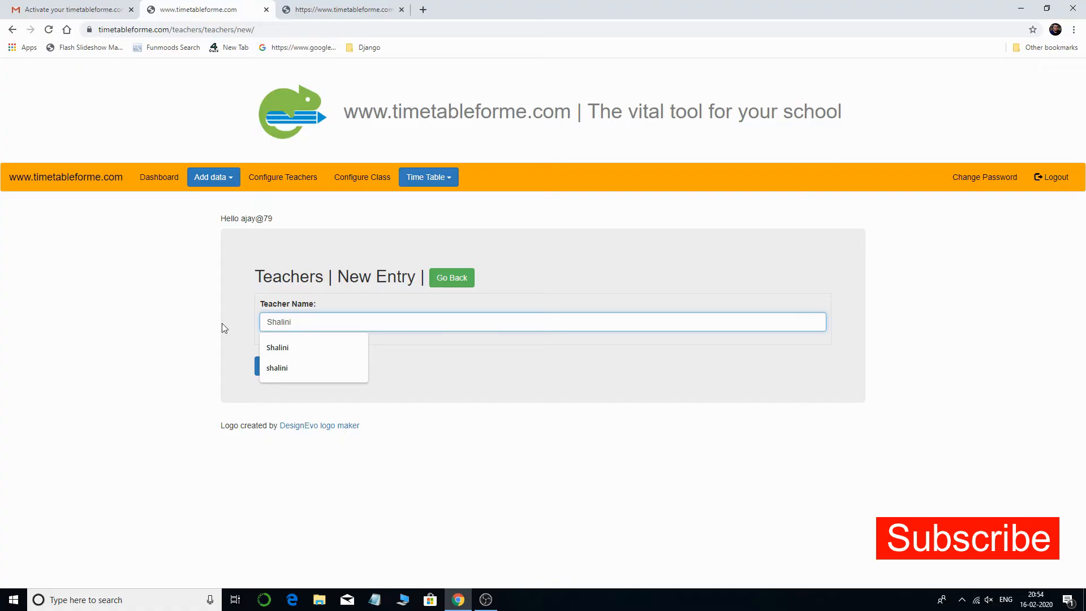
text(alini)
click(284, 366)
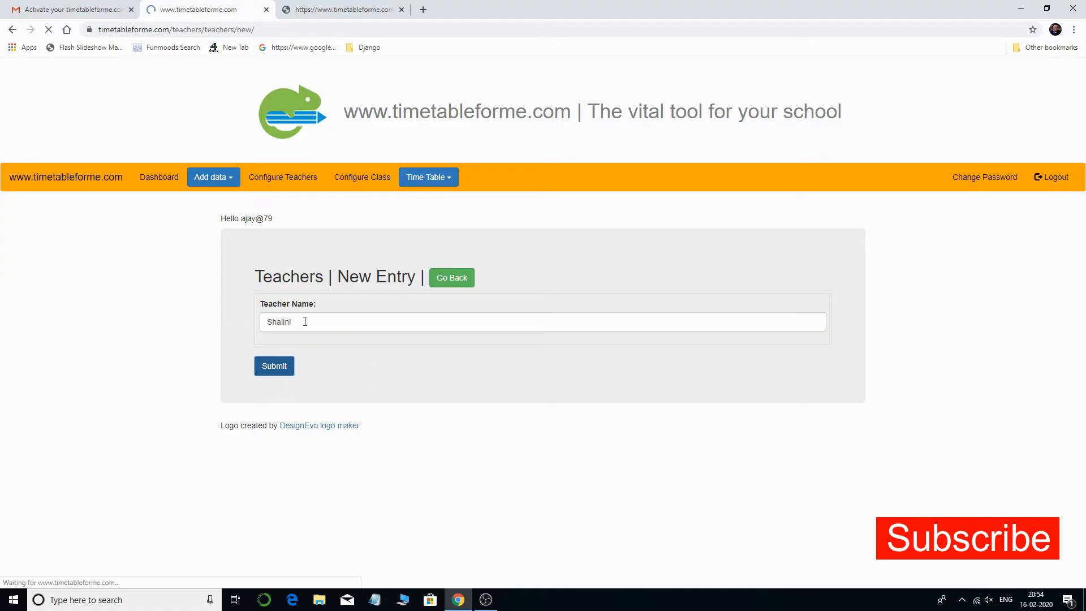
Submit the third and fourth teachers' names as new entries and return to the Teachers list
click(305, 322)
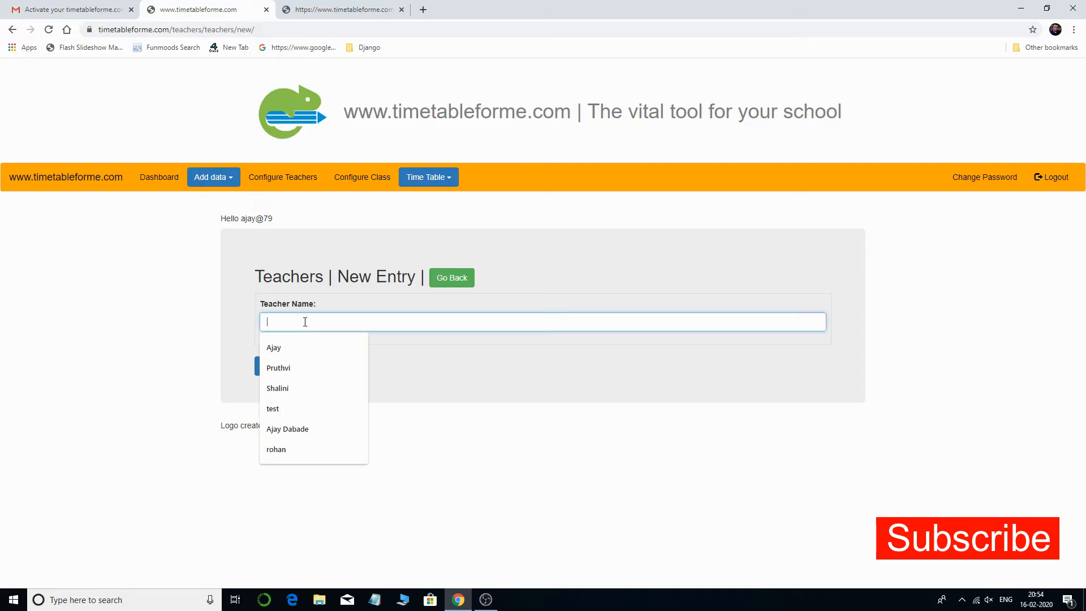
click(278, 367)
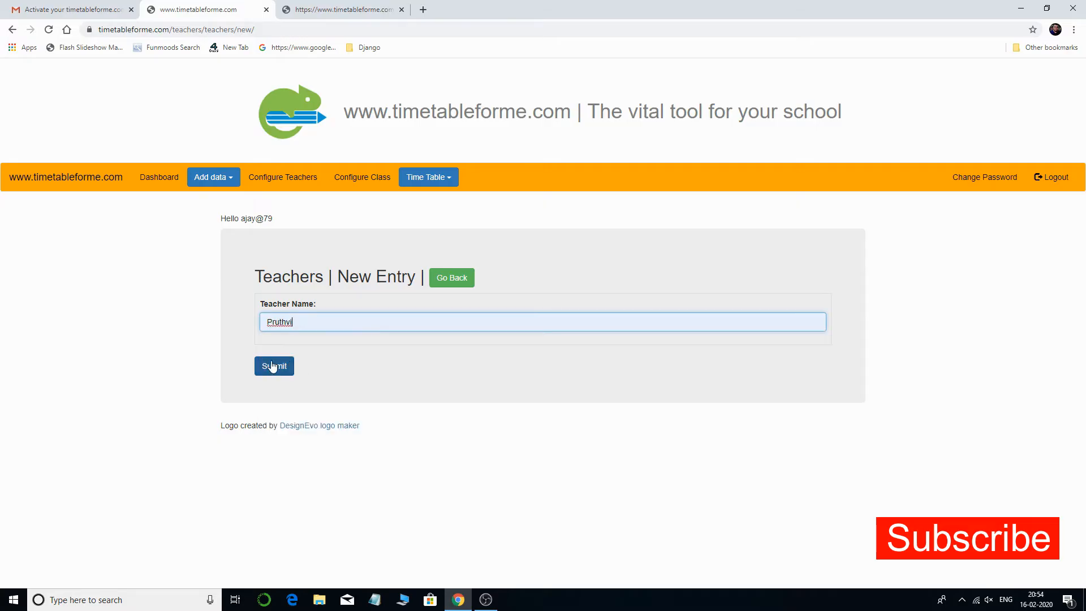
click(280, 368)
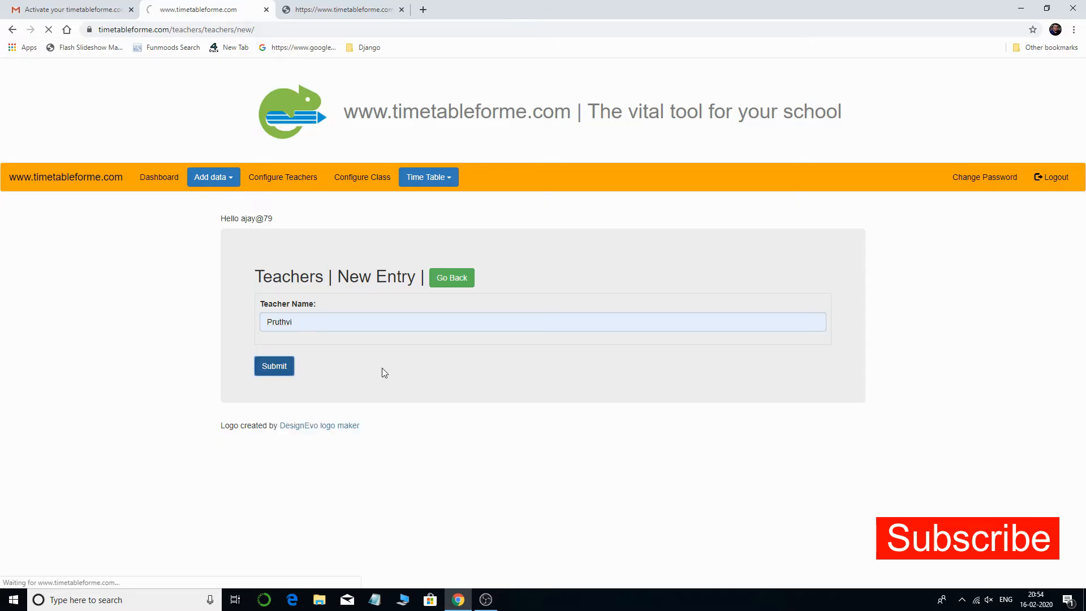
click(316, 322)
text(rohan)
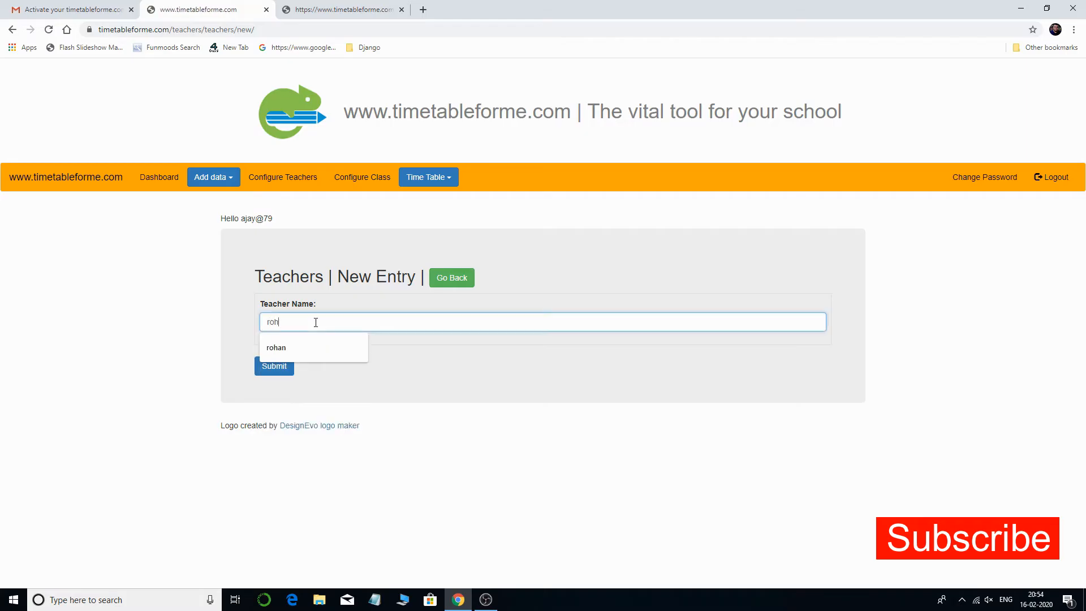
click(274, 373)
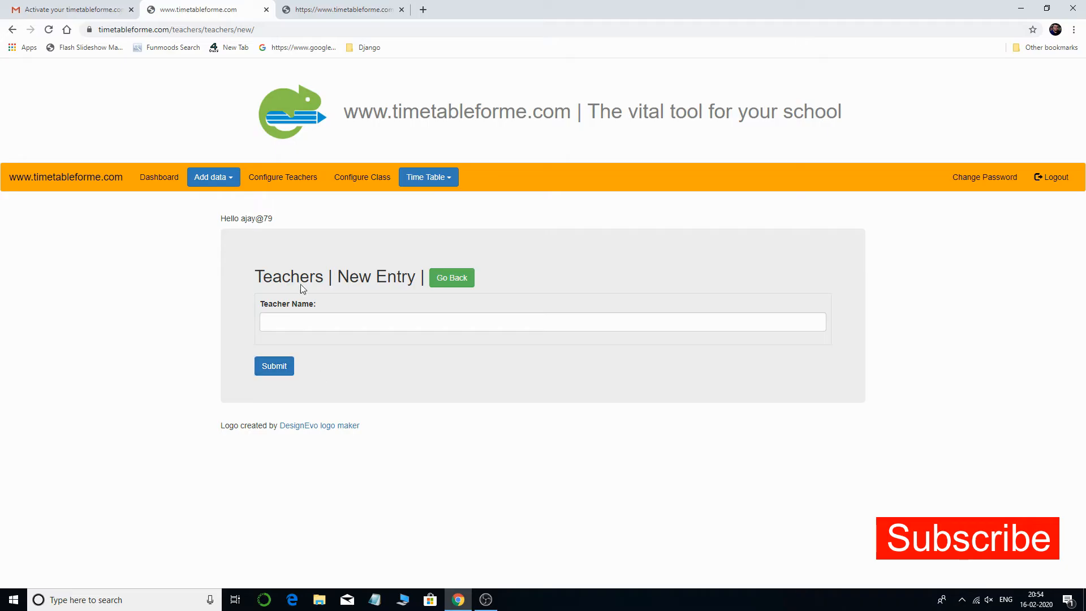
click(459, 288)
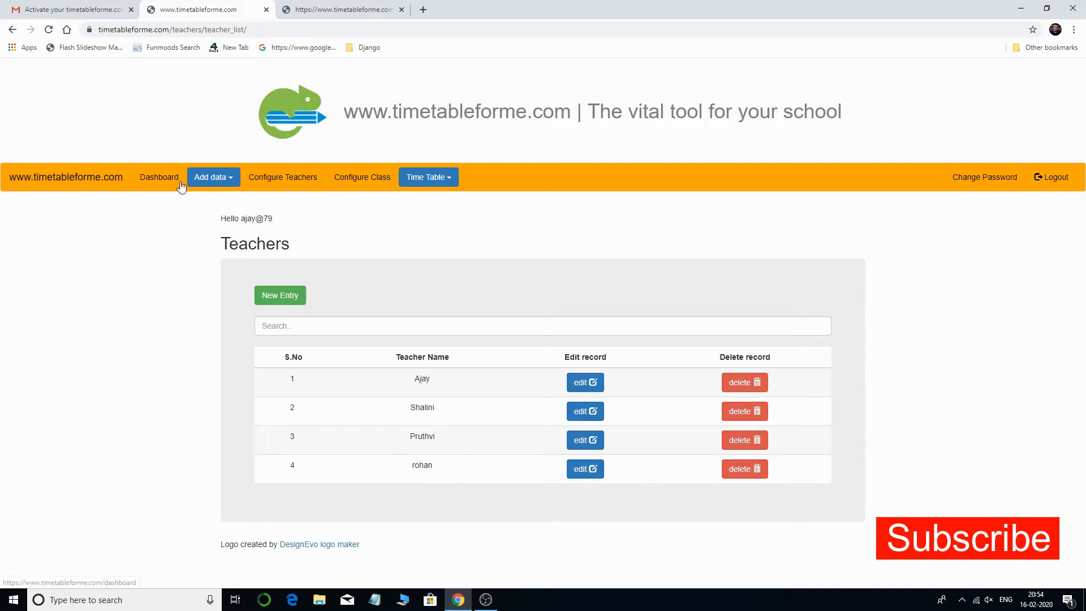
Open the Classes list and look through the predefined class names
click(225, 180)
click(221, 233)
scroll(459, 238, down, 3)
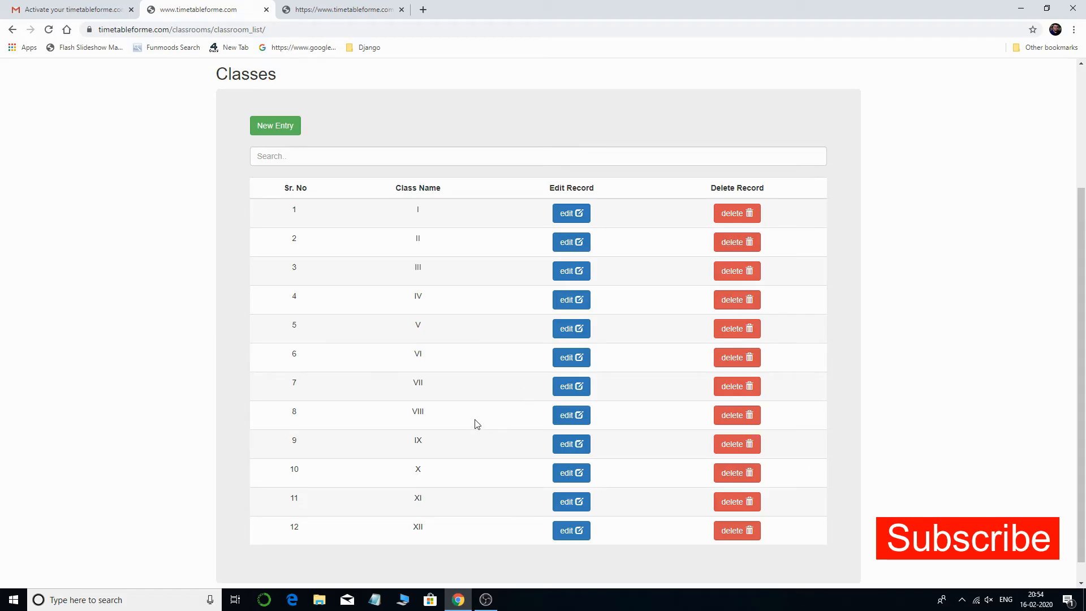
scroll(463, 241, up, 3)
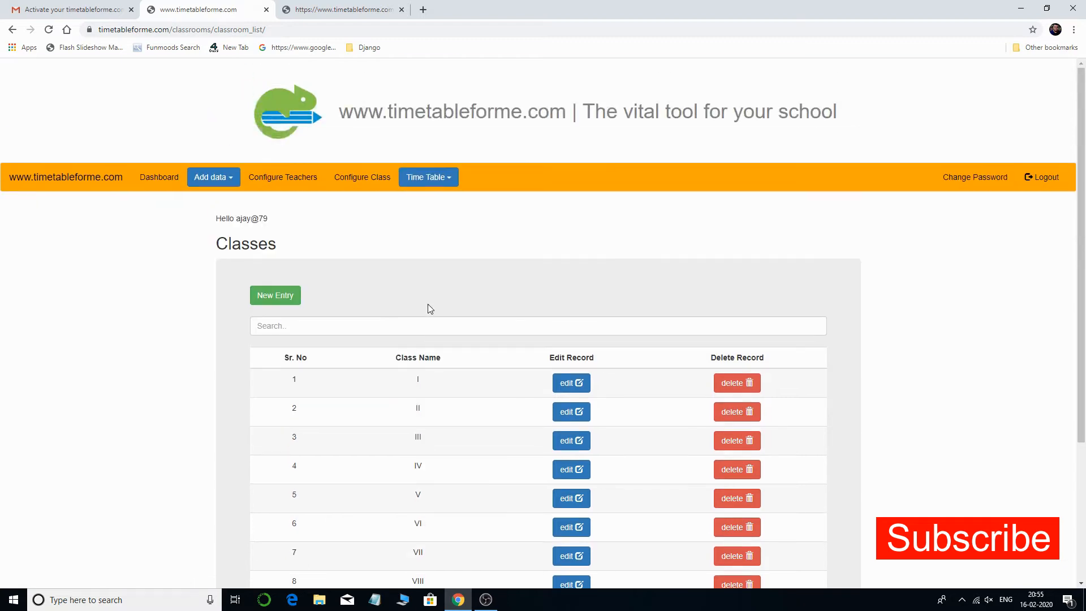
Open the Sections list and look through the predefined section names
click(213, 182)
click(234, 252)
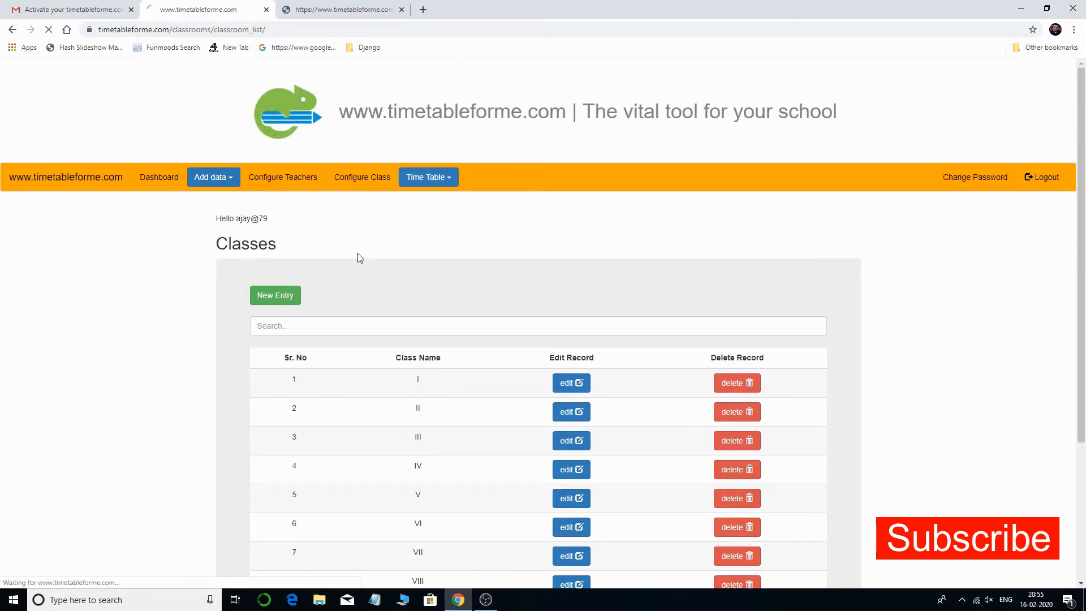
scroll(443, 240, down, 3)
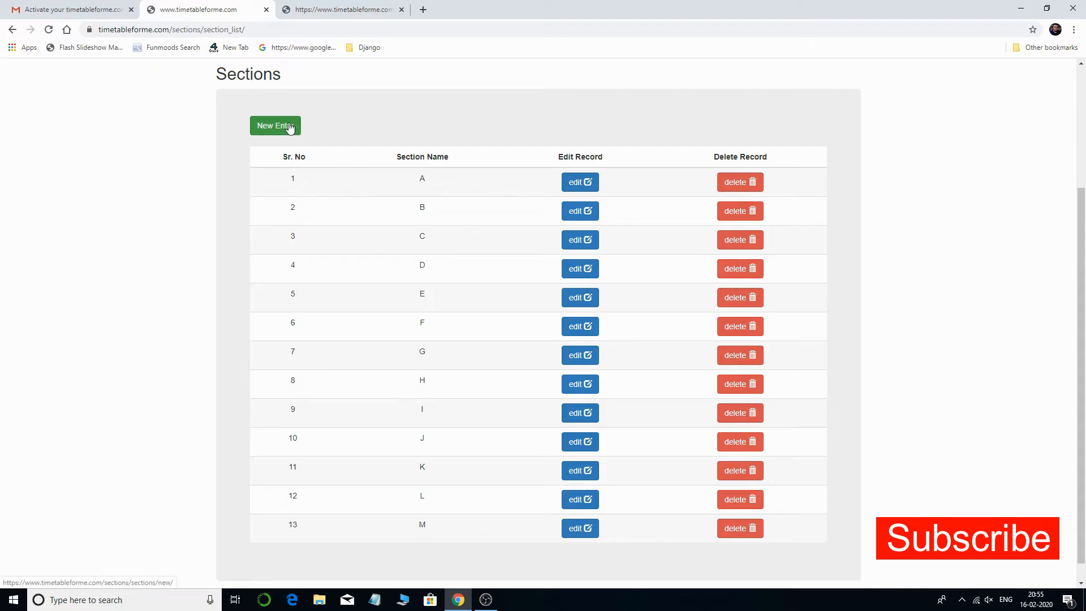
scroll(367, 192, up, 3)
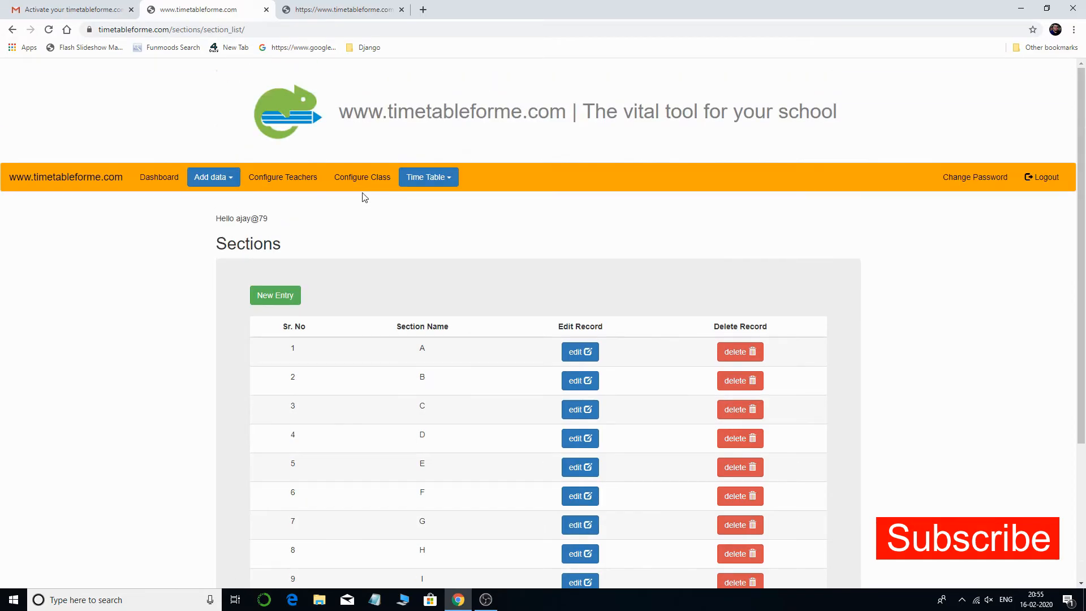
Open the Subjects list and look through all the predefined subject names
click(213, 177)
click(235, 276)
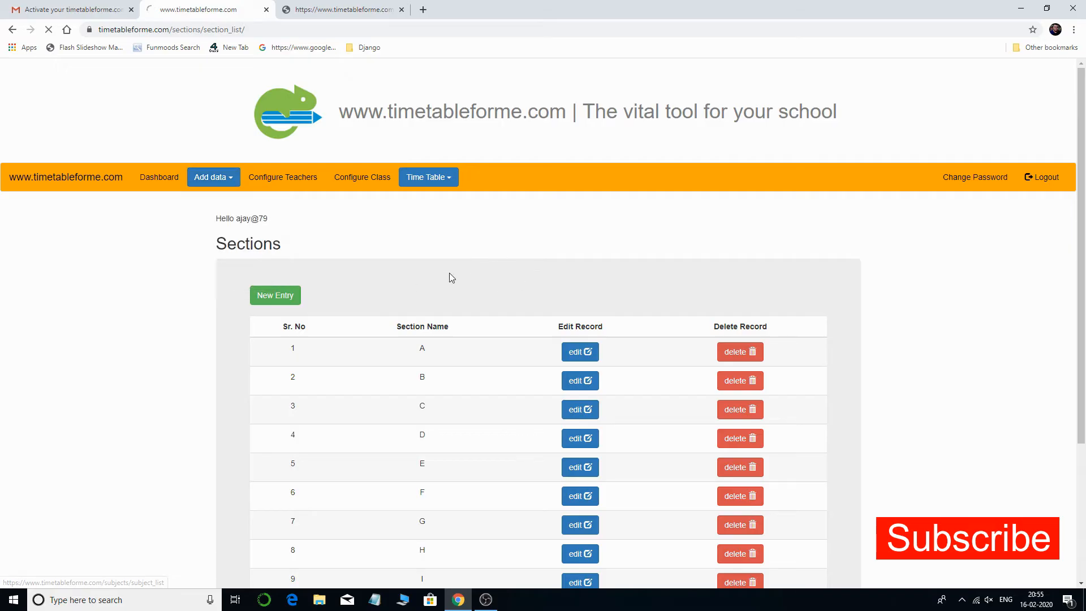
scroll(477, 282, down, 3)
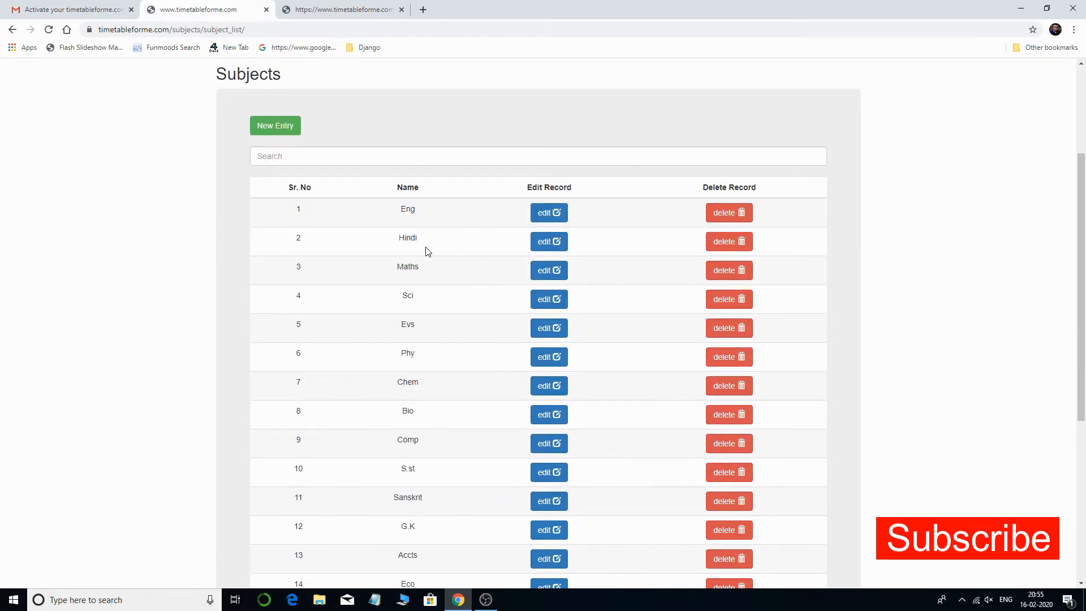
scroll(449, 310, down, 4)
scroll(449, 309, down, 2)
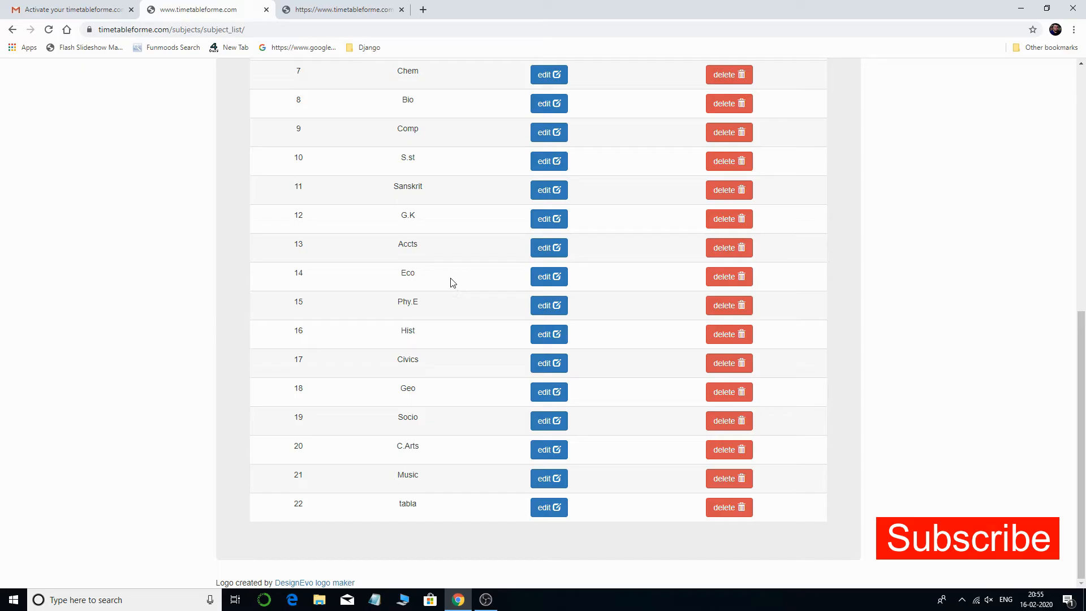
scroll(439, 272, up, 6)
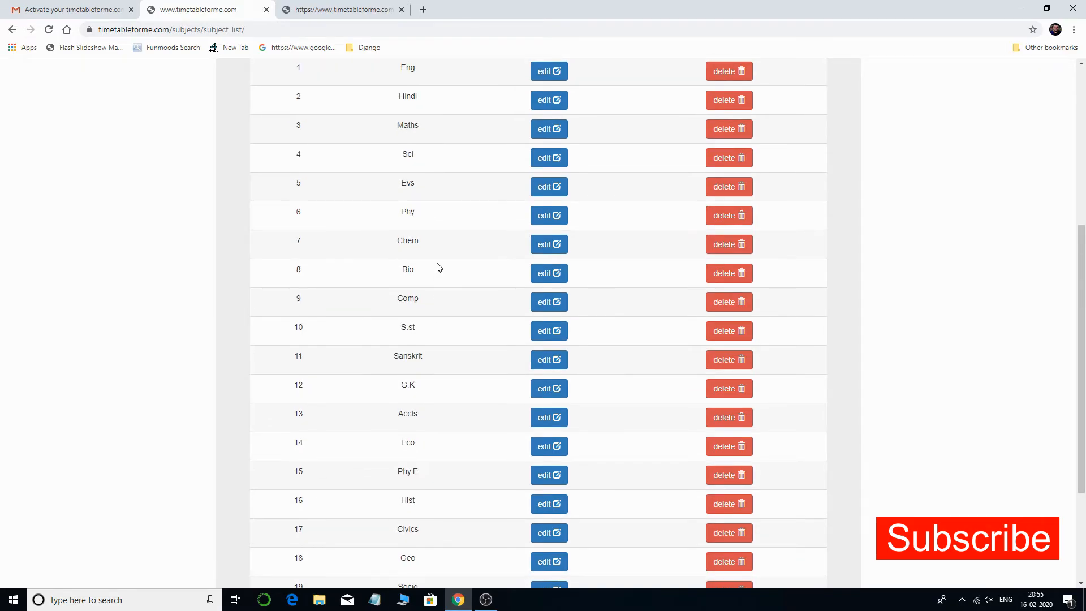
View the blank new subject entry form, go back without adding a subject, and look over the Subjects list again
click(276, 153)
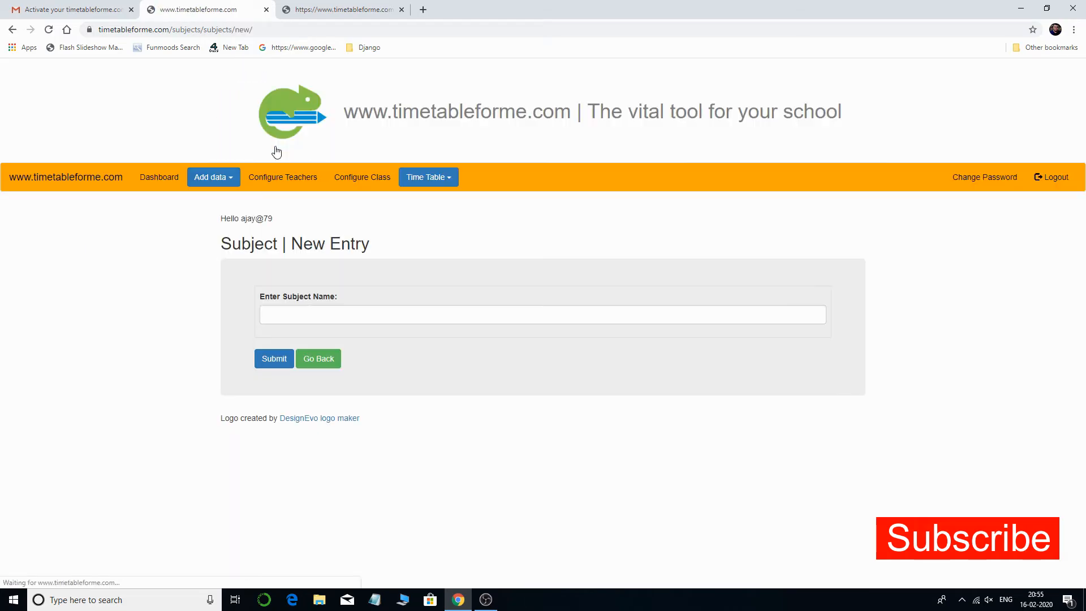
click(327, 319)
click(274, 360)
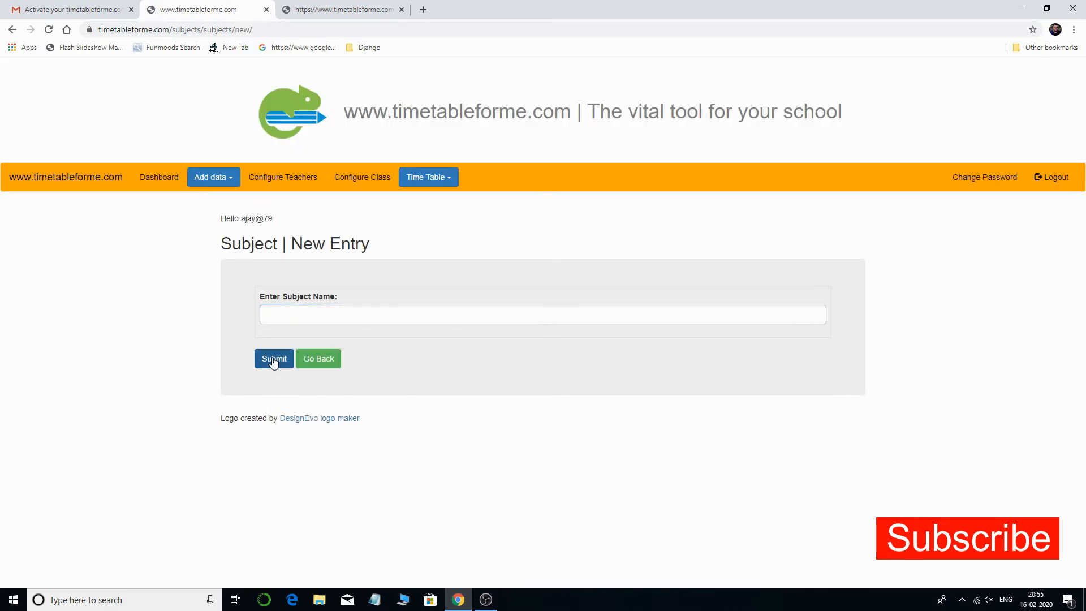
click(330, 360)
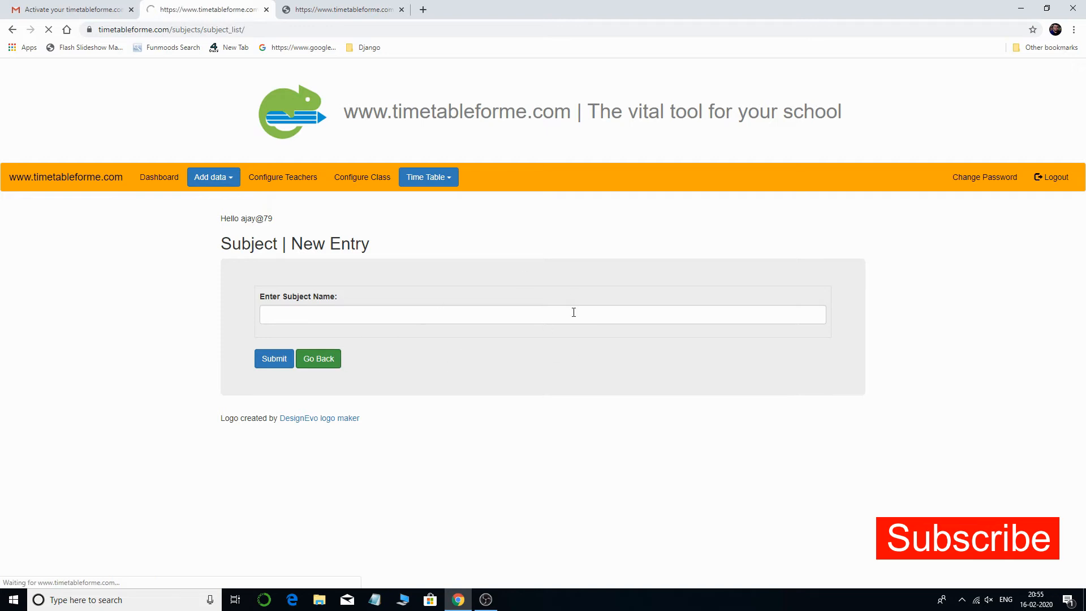
scroll(472, 362, down, 4)
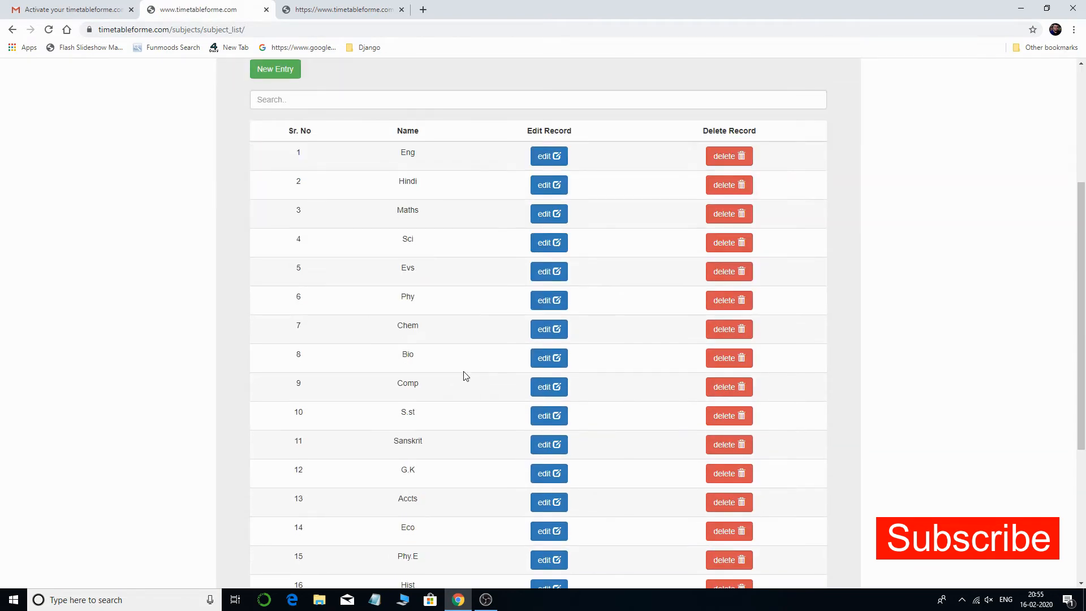
scroll(464, 374, up, 4)
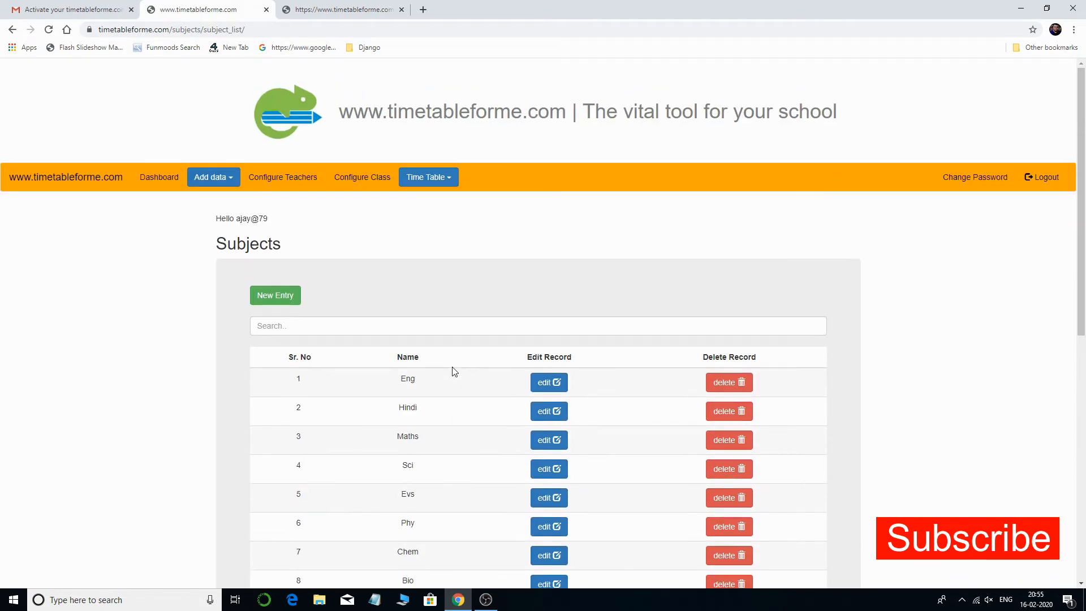
Add a teacher configuration assigning the subject Comp to the first teacher in the list, and submit it
click(295, 180)
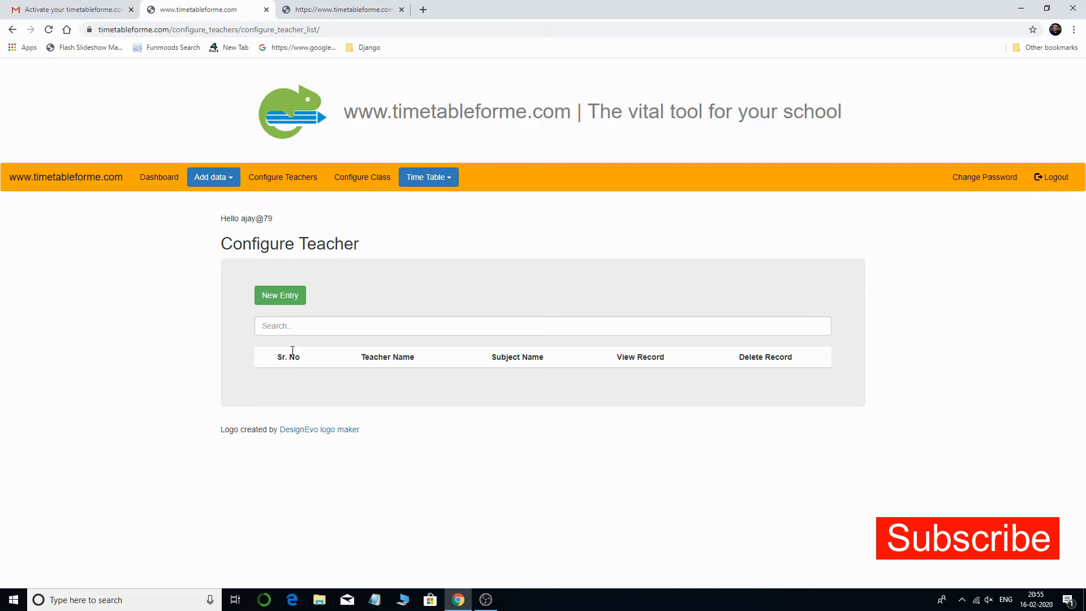
click(289, 295)
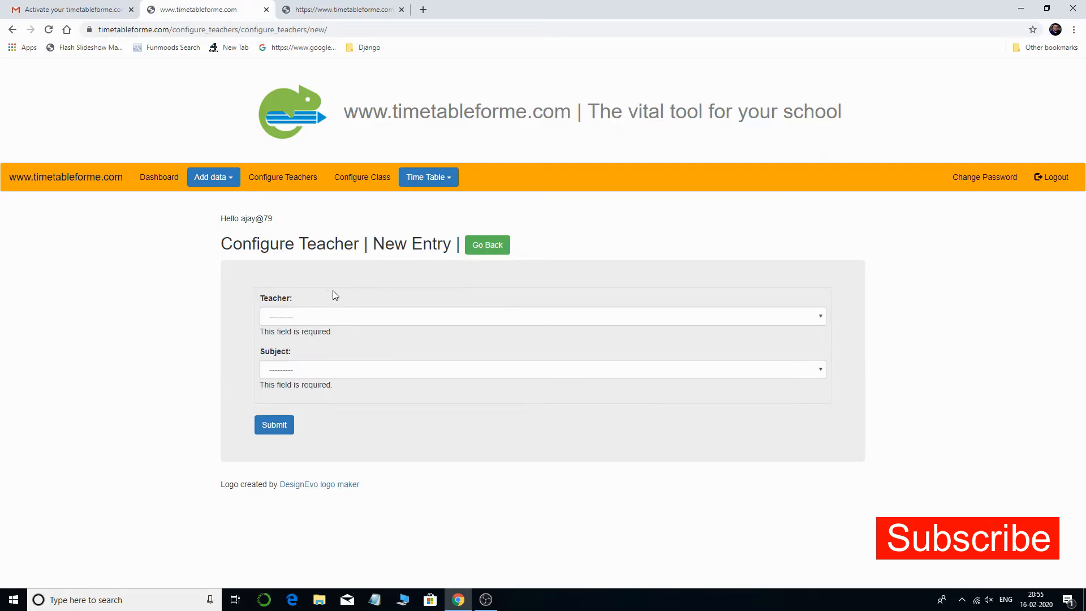
click(320, 317)
click(329, 341)
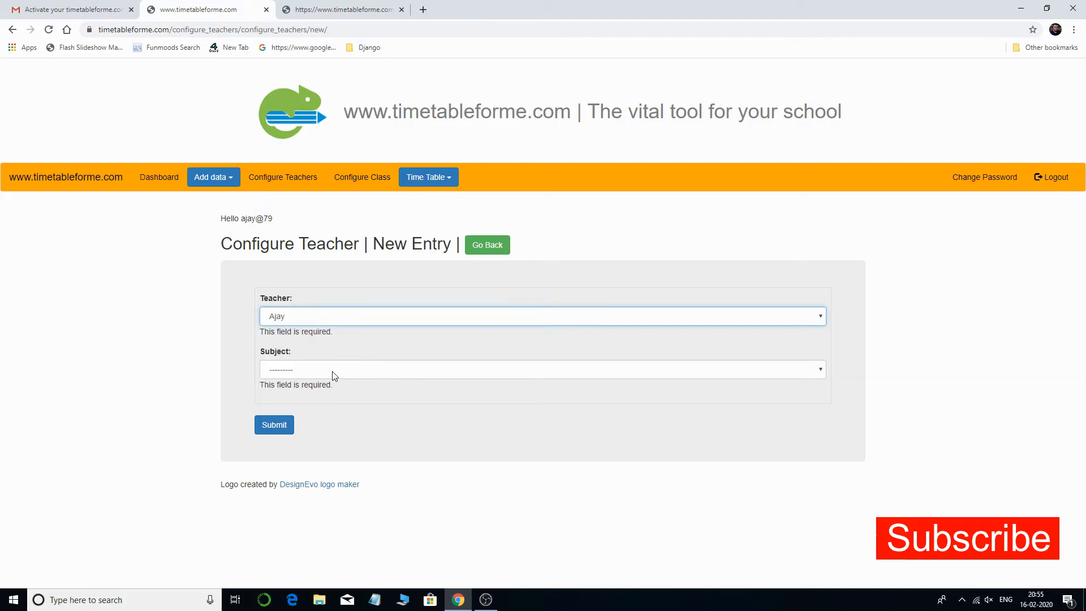
click(332, 372)
text(co)
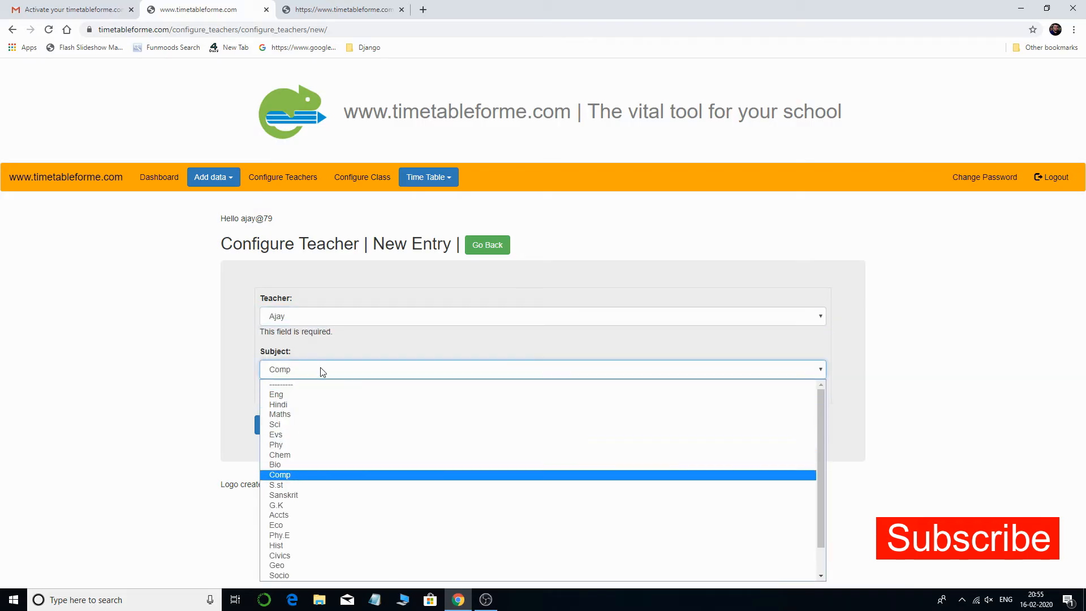
click(294, 474)
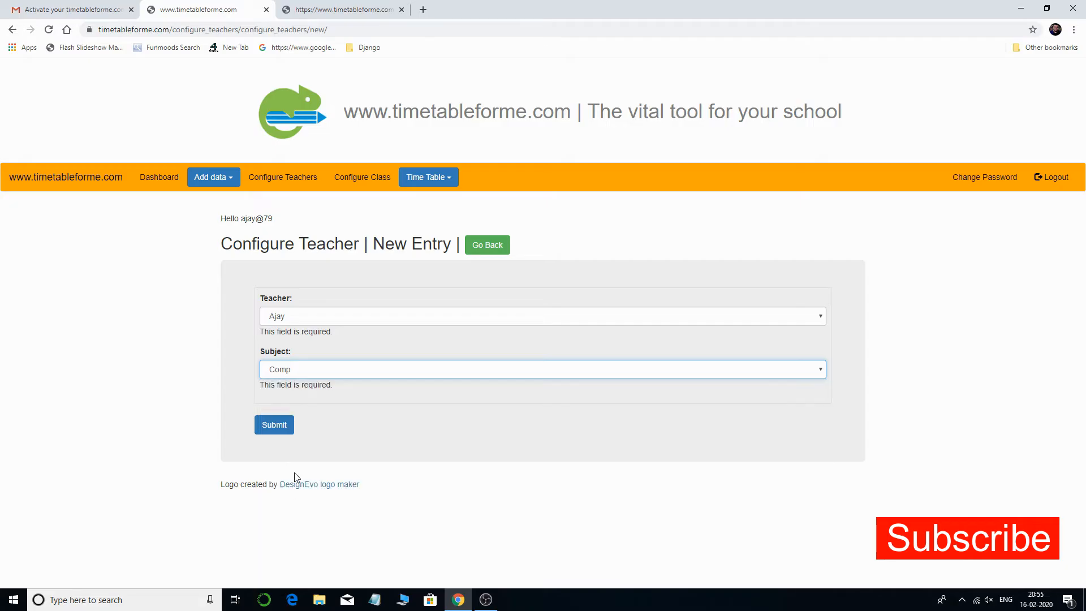
click(277, 425)
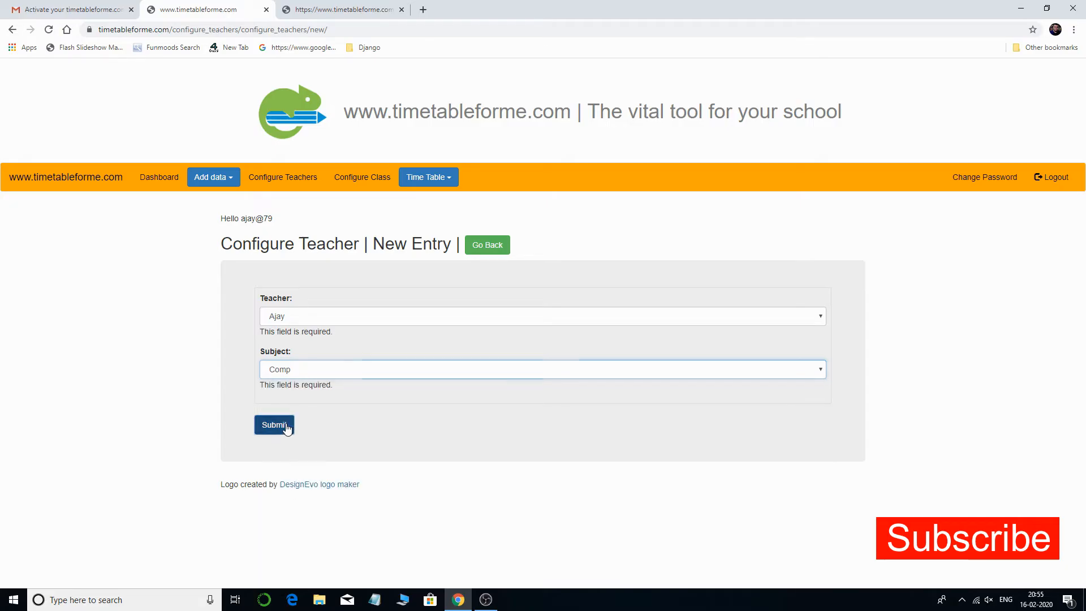
Assign the subject Eng to the second teacher in the list and submit the entry
click(354, 317)
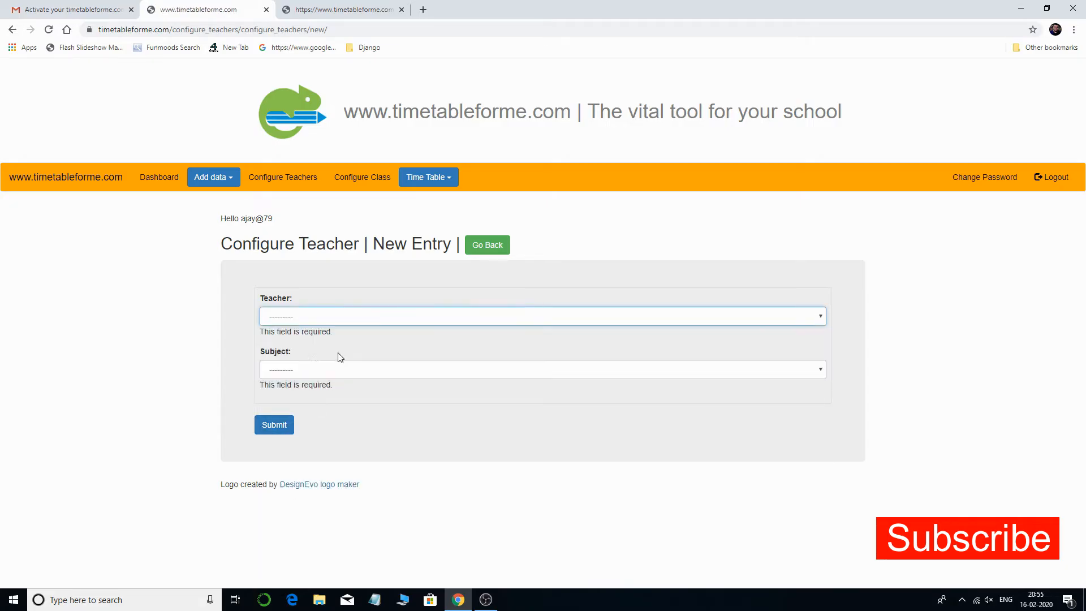
click(338, 353)
click(311, 373)
key(Down)
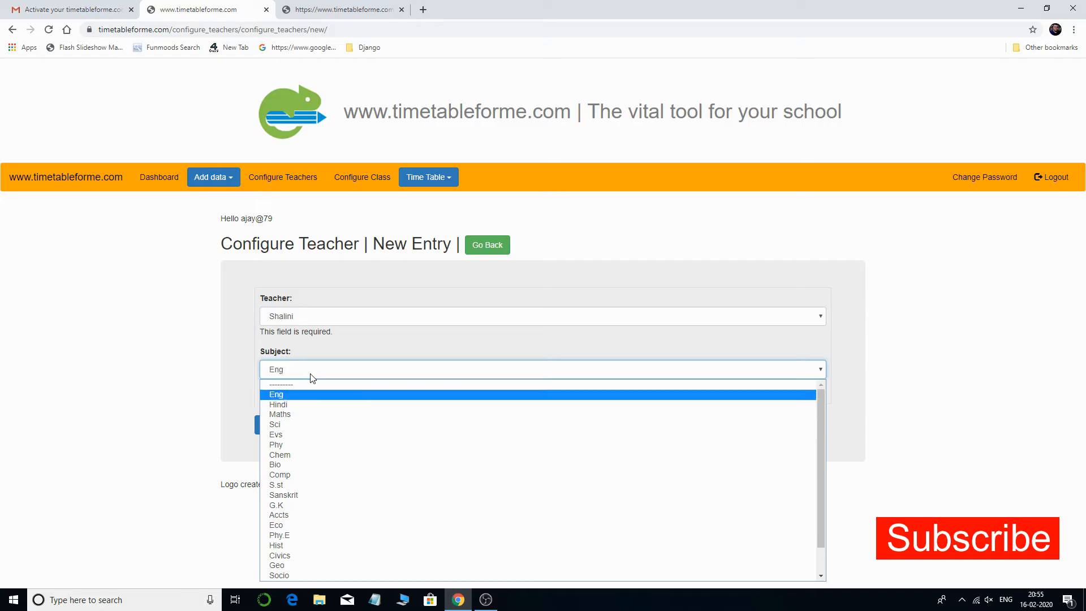
click(307, 399)
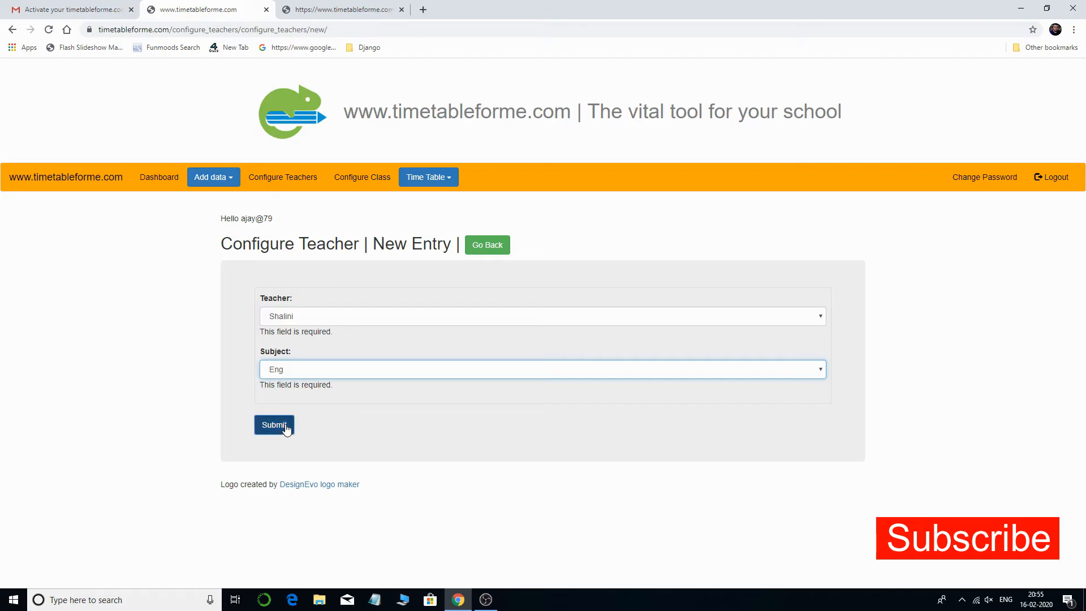
click(286, 427)
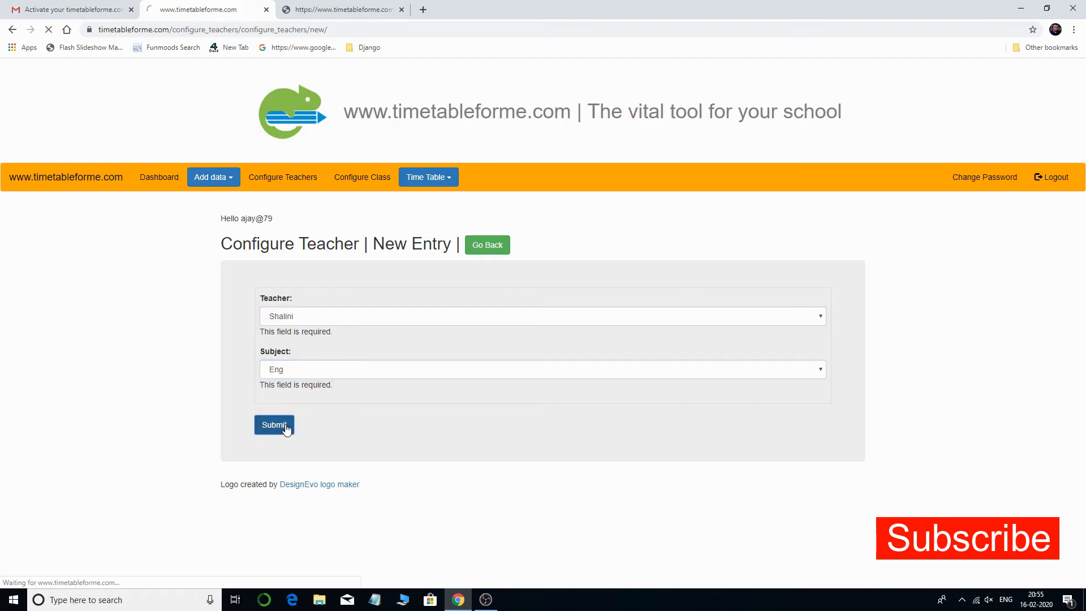
Assign the additional subject G.K to the same second teacher and submit the entry
click(300, 318)
click(300, 349)
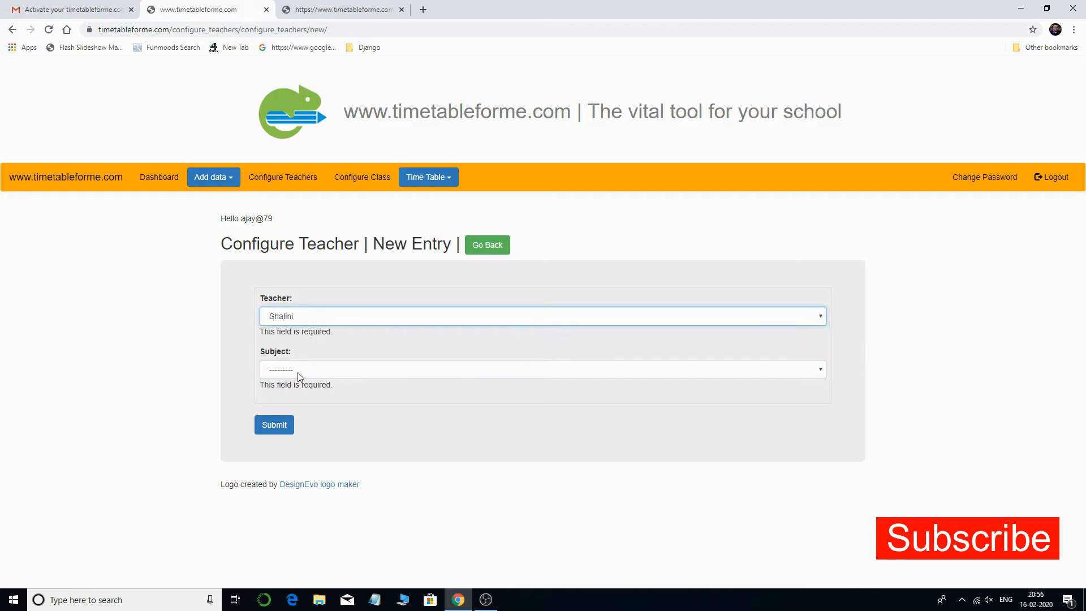
click(298, 372)
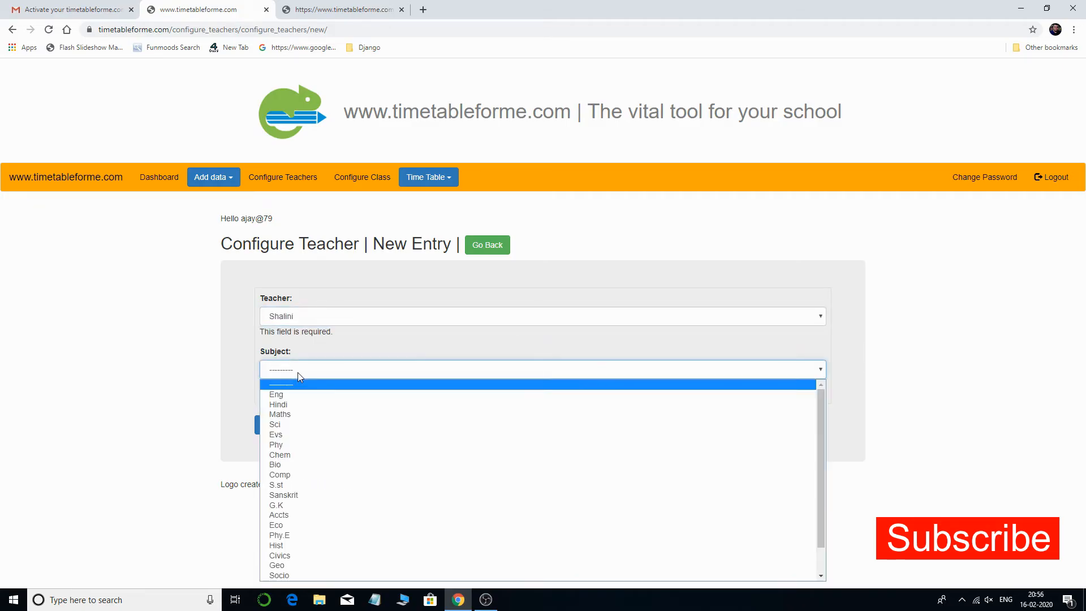
click(339, 505)
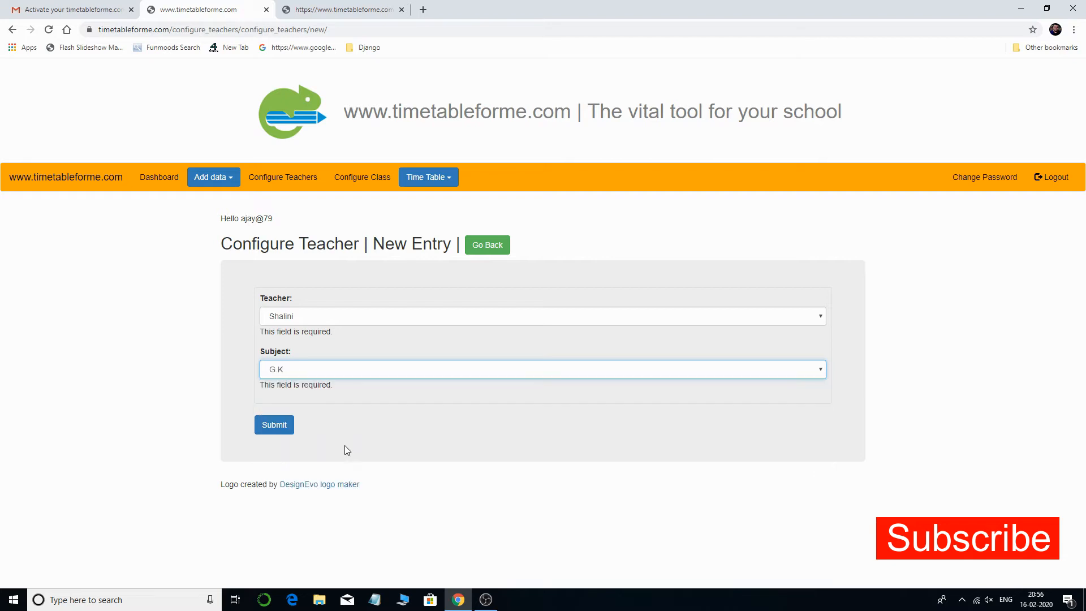
click(285, 424)
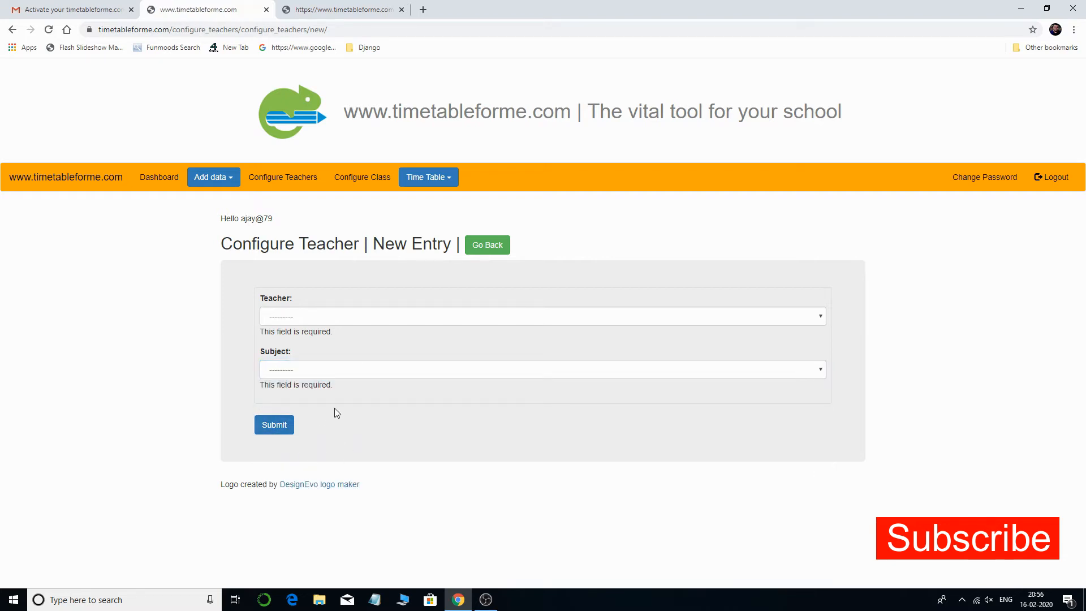
Assign the subject Maths to the third teacher in the list and submit the entry
click(338, 324)
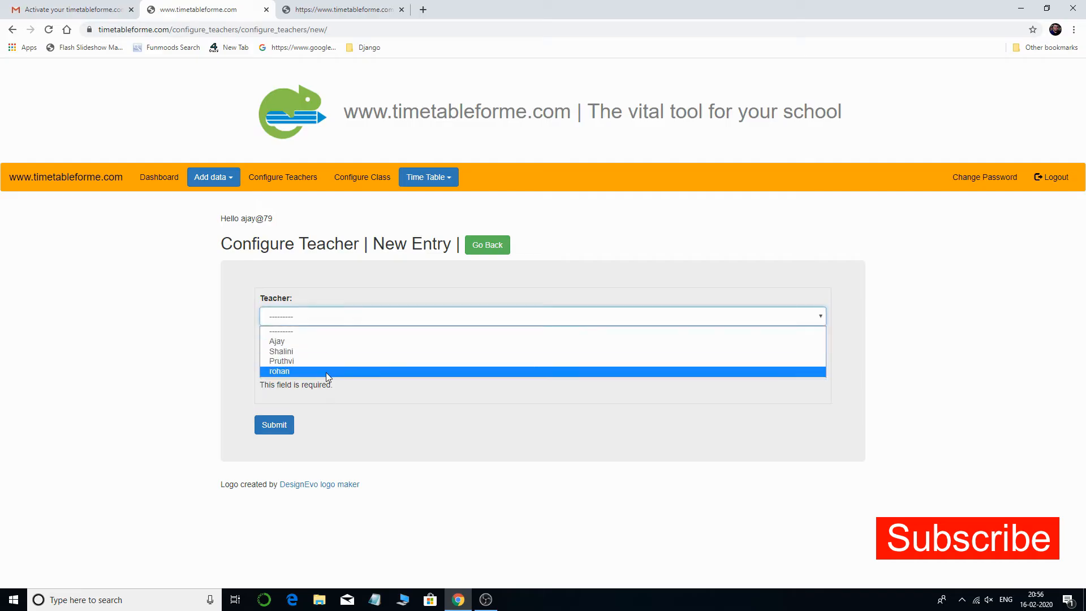
click(327, 362)
click(304, 375)
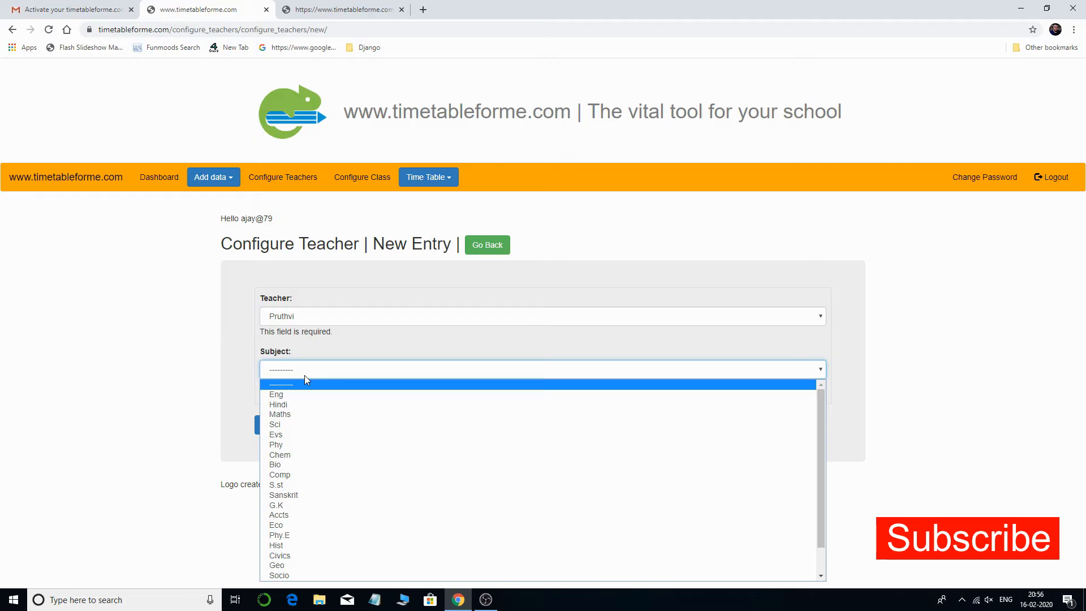
key(m)
click(297, 414)
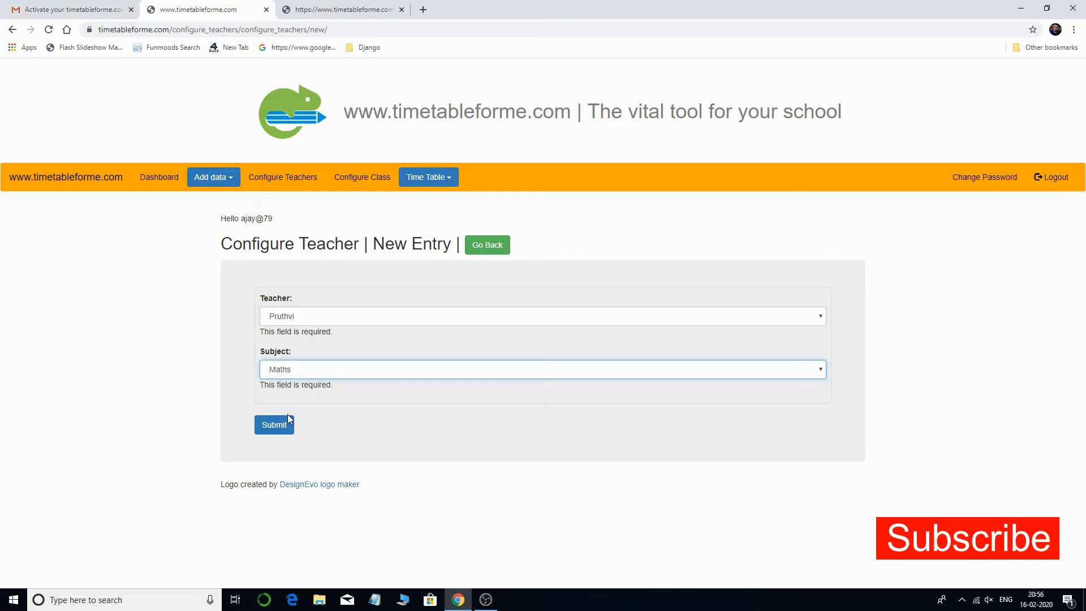
click(283, 425)
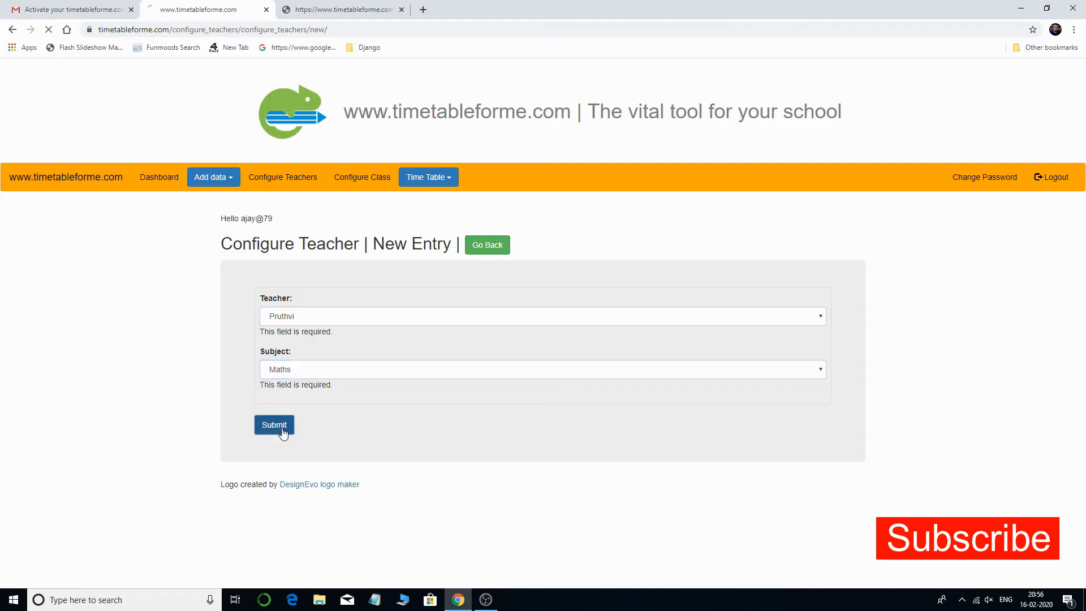
Assign the subject Phy to the fourth teacher in the list, submit the entry and return to the teacher configuration list
click(327, 320)
click(307, 372)
click(294, 370)
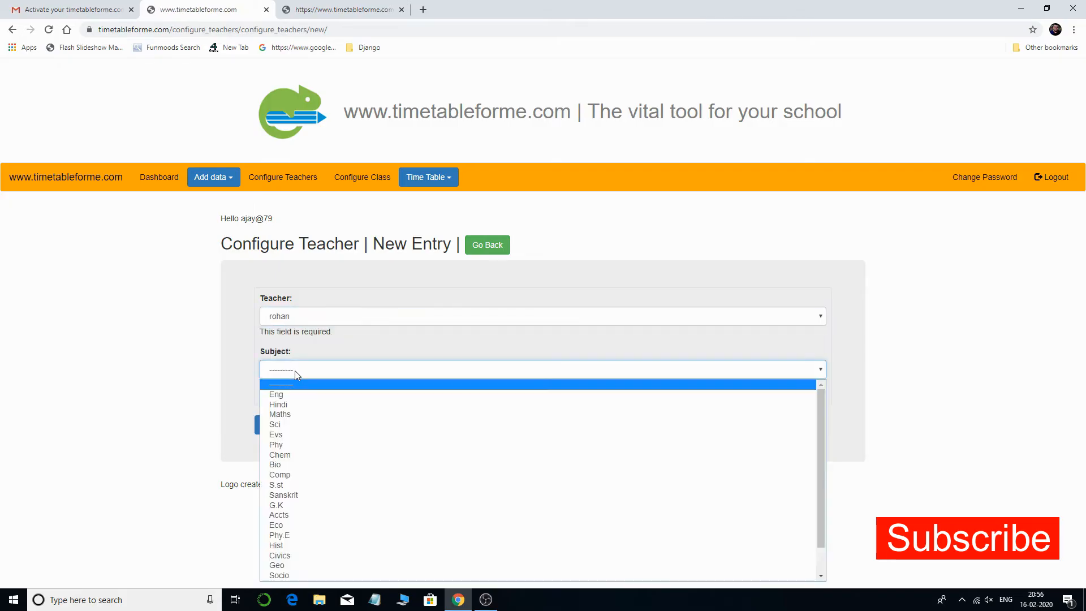
key(p)
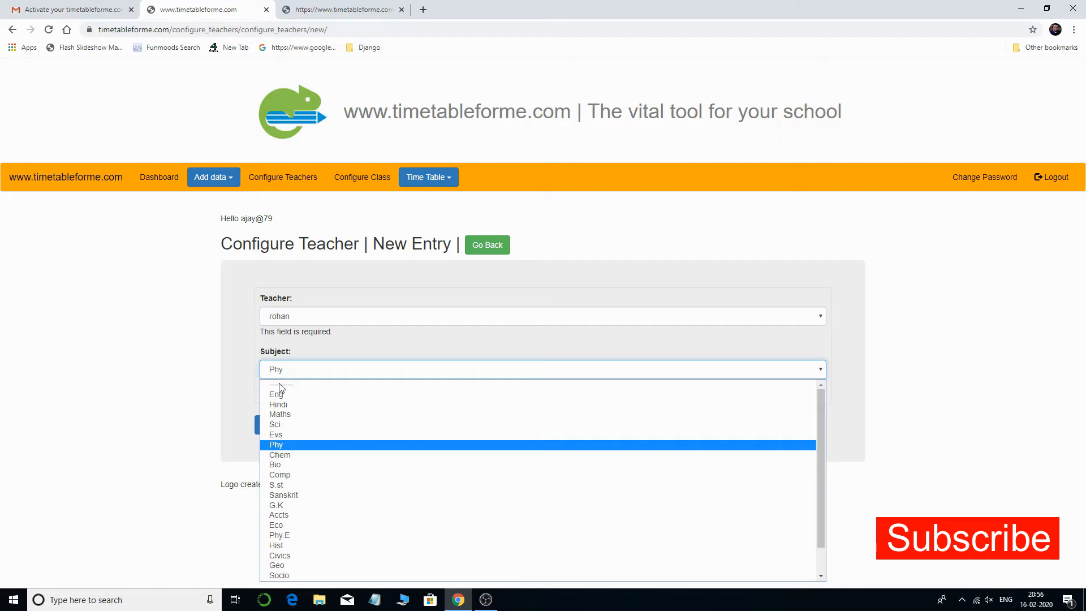
click(282, 445)
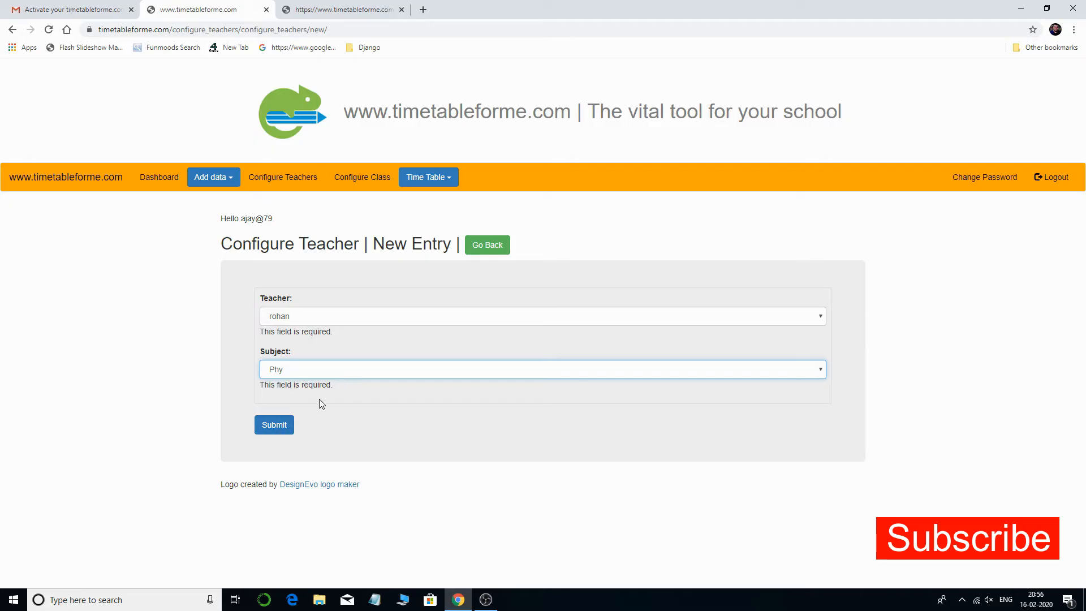
click(279, 426)
click(279, 426)
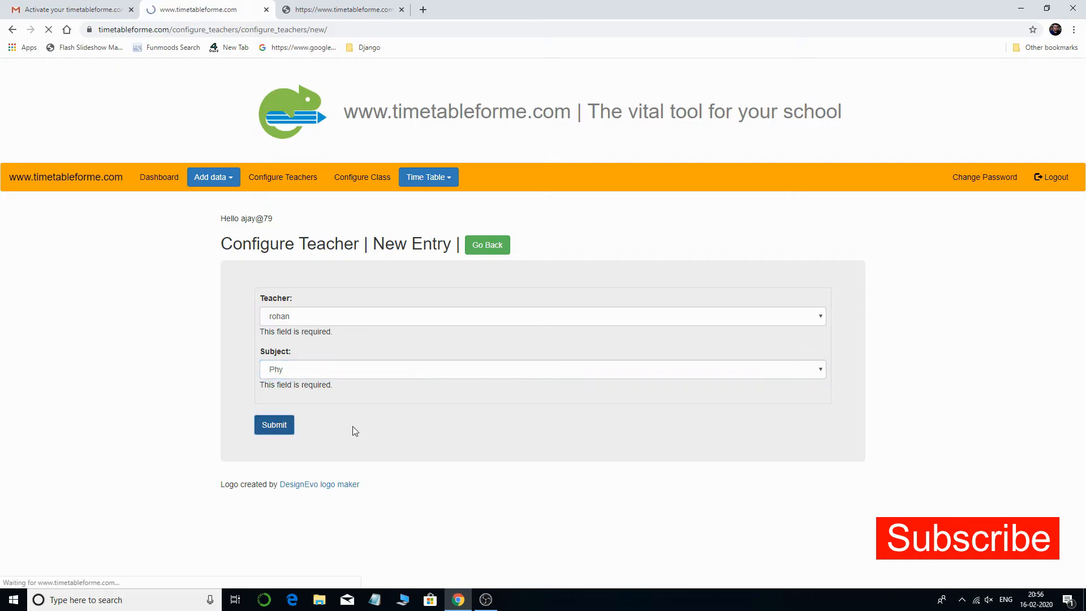
click(470, 242)
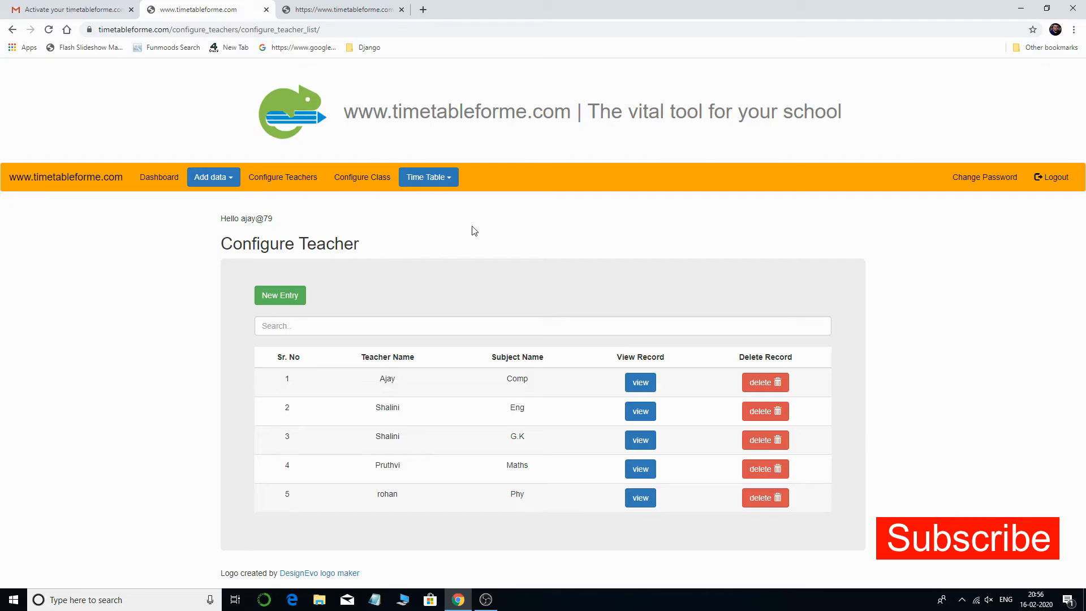
Start a new class configuration entry with class VI and section A
click(354, 180)
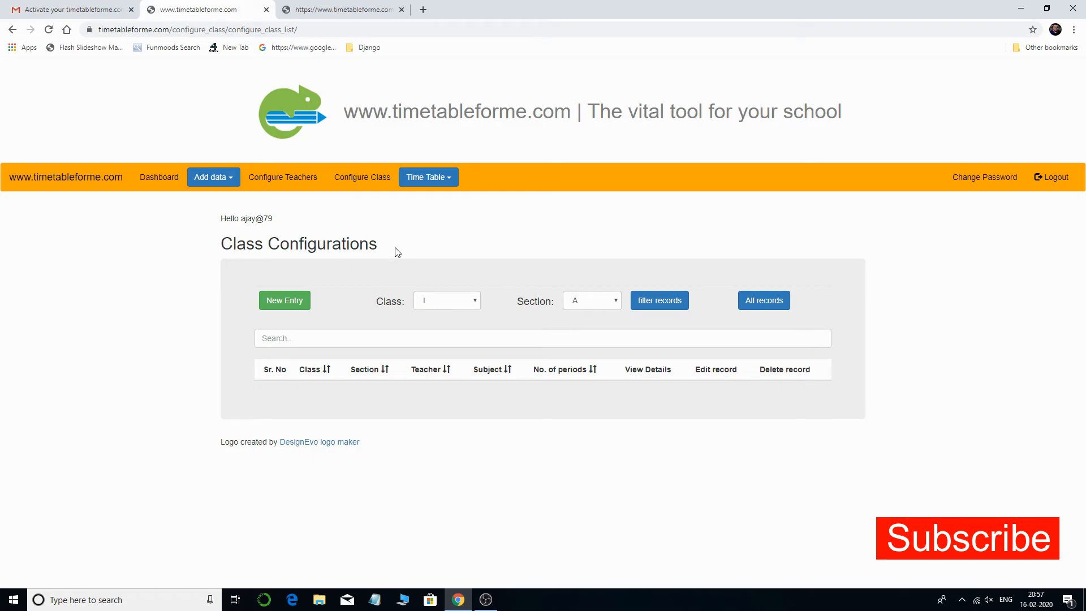
click(297, 301)
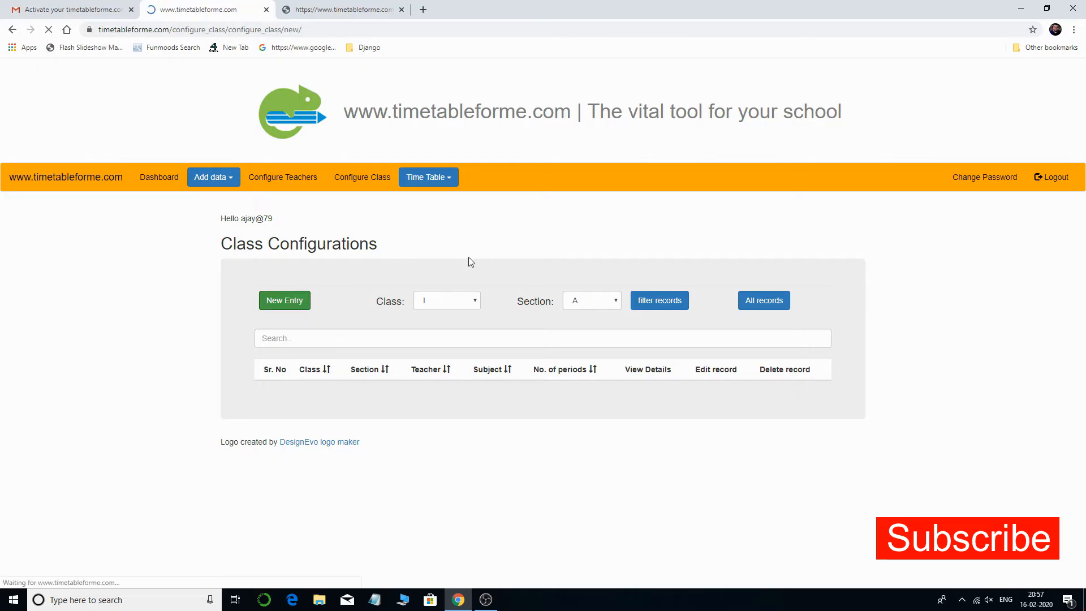
click(356, 313)
click(342, 342)
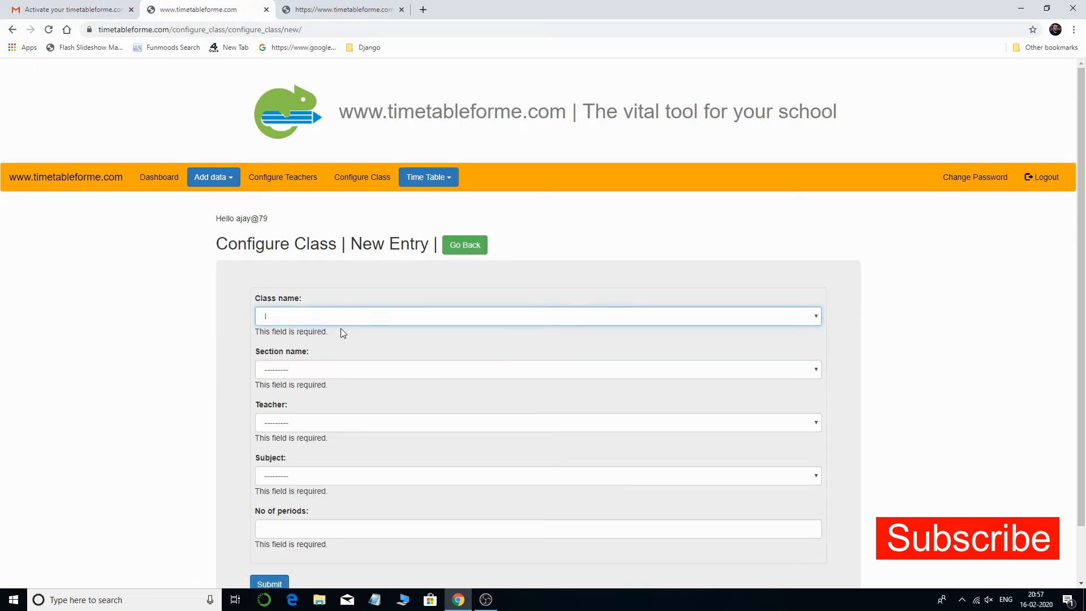
click(317, 318)
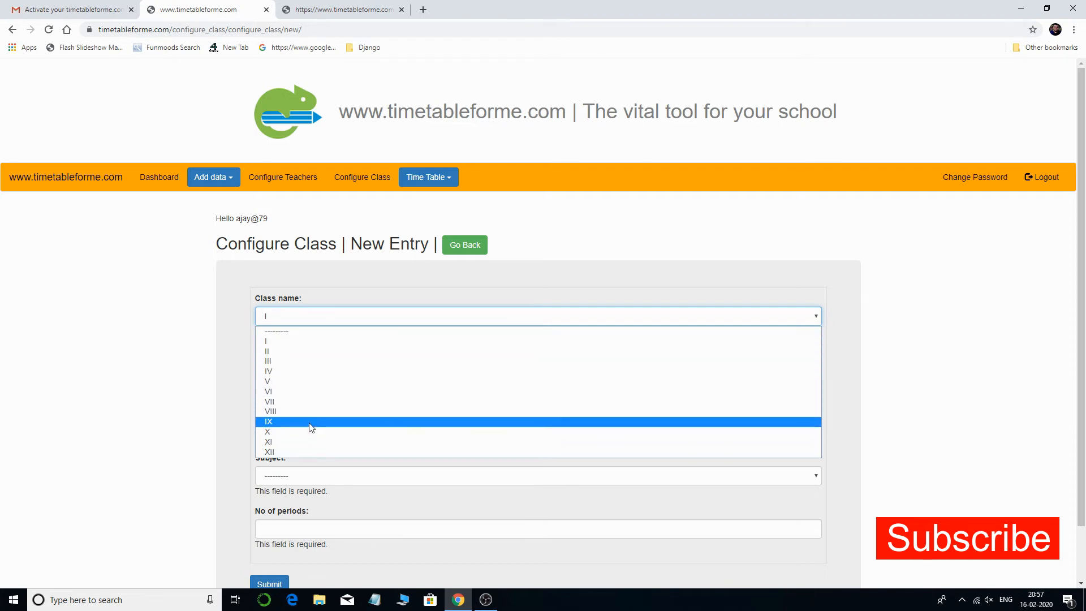
click(313, 389)
click(304, 379)
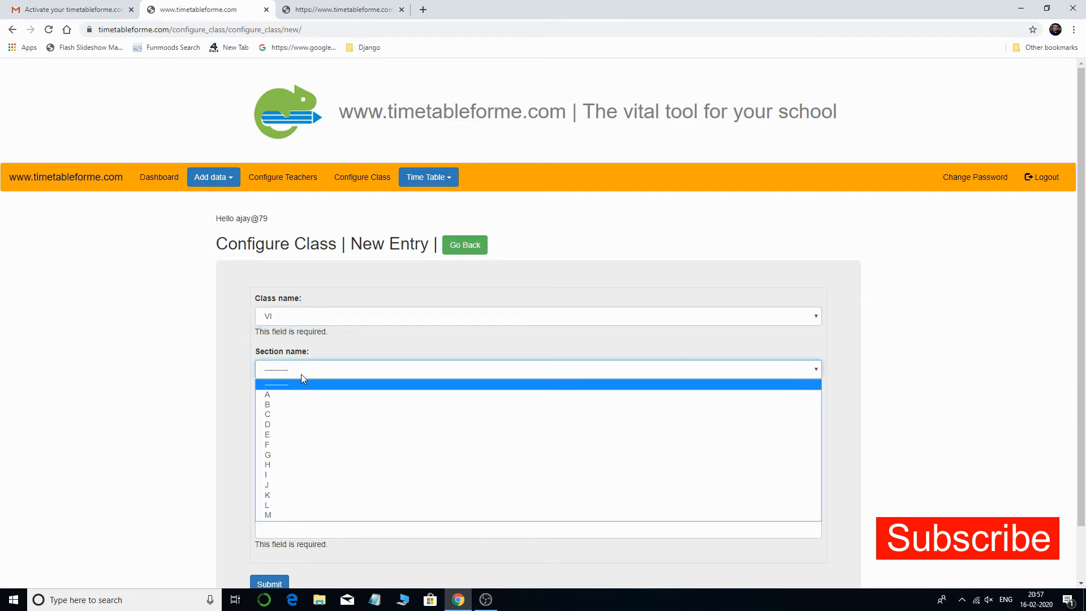
click(303, 395)
scroll(337, 316, down, 1)
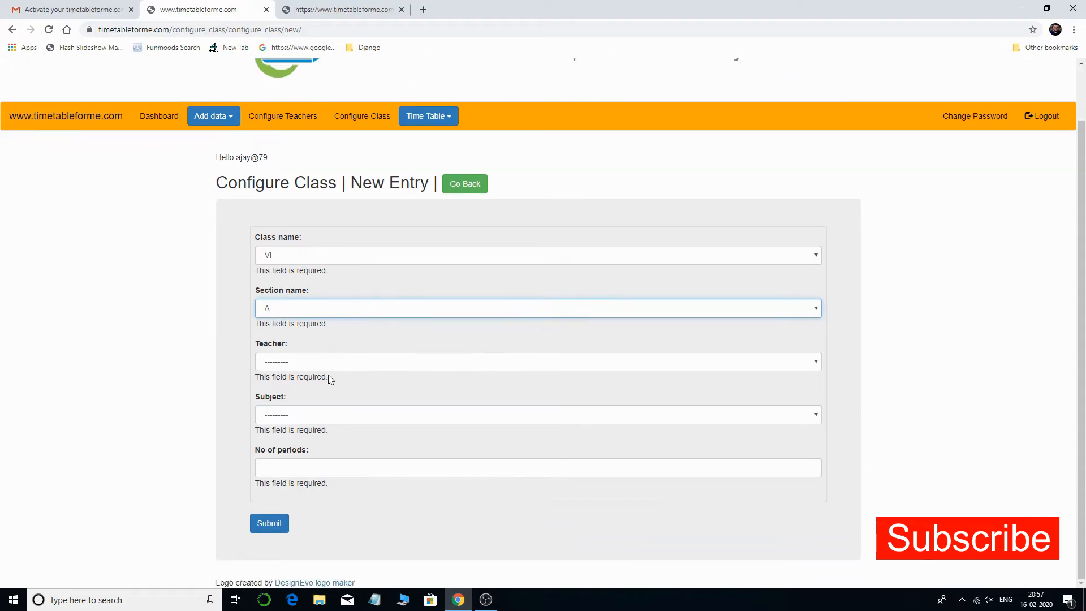
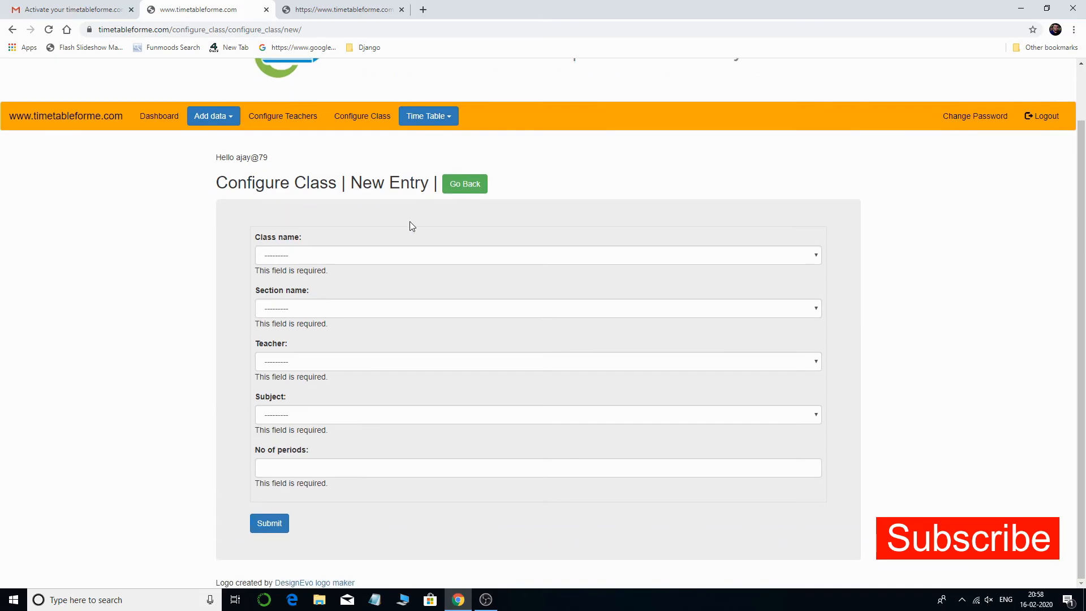
Fill the blank class configuration entry with class VI, section B and the first teacher in the list
click(327, 256)
click(306, 331)
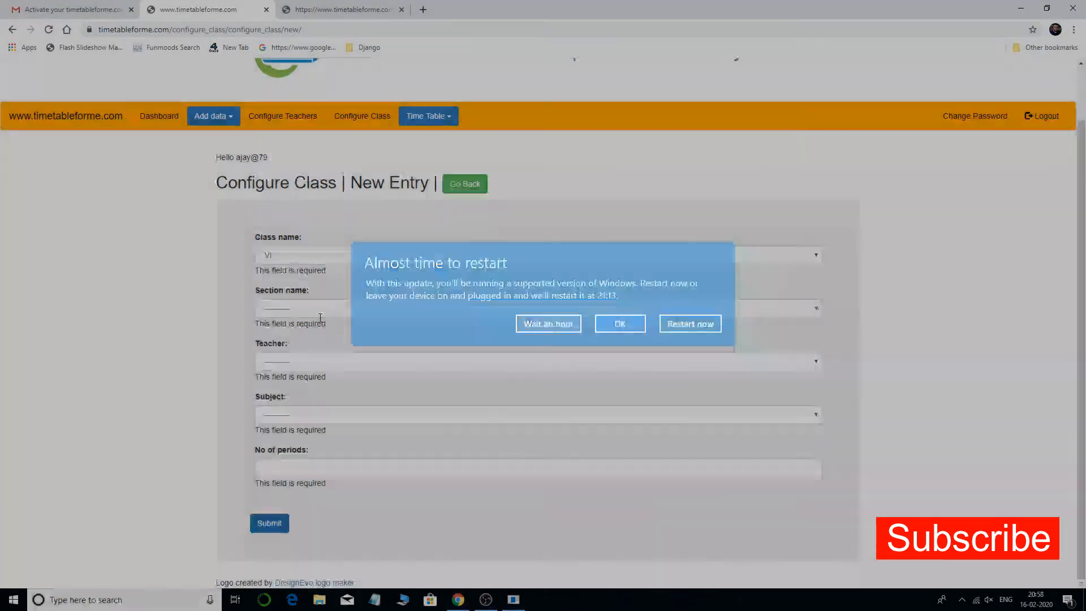
click(315, 311)
click(311, 344)
click(293, 360)
click(291, 386)
Set the entry's subject to Comp and the number of periods to 2, and submit it
click(301, 414)
click(298, 450)
click(310, 416)
click(308, 437)
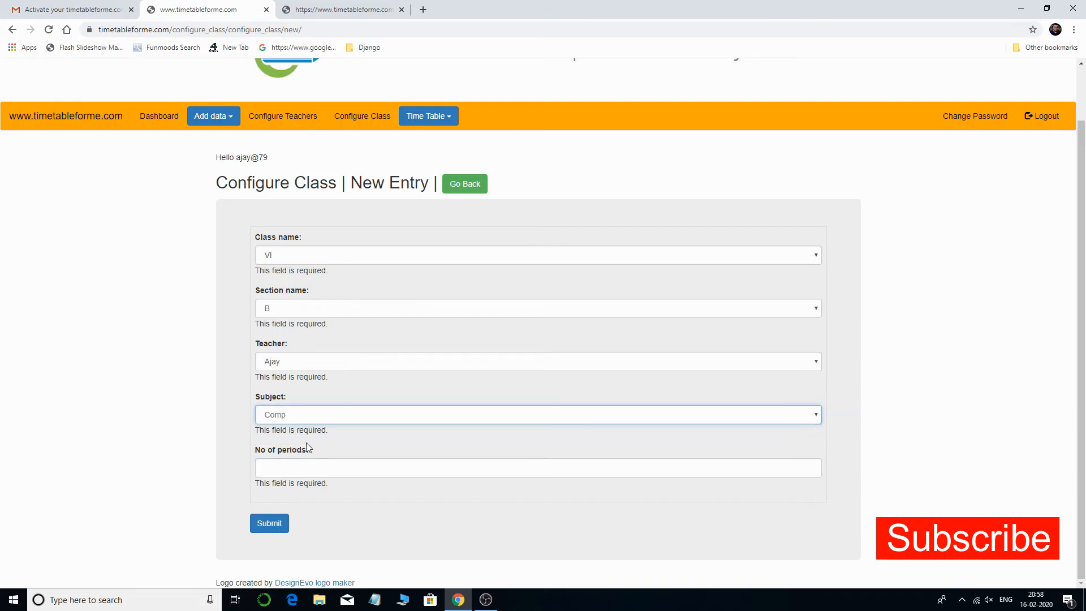
click(295, 468)
text(2)
click(268, 525)
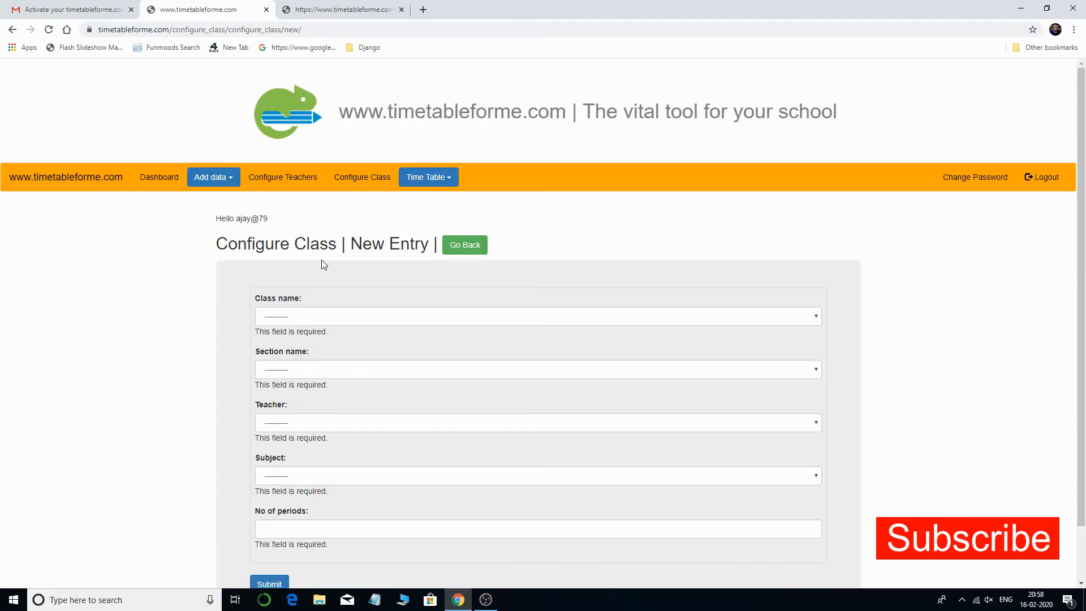
Fill the blank class configuration entry with class VI, section B and the second teacher in the list
click(315, 316)
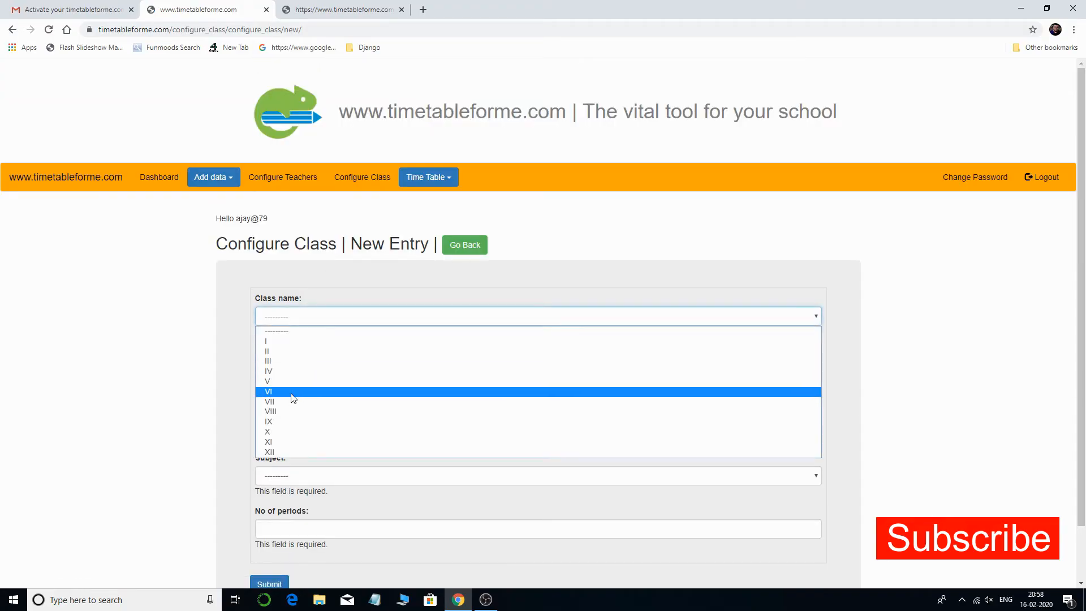
click(291, 391)
click(296, 369)
click(284, 404)
click(286, 421)
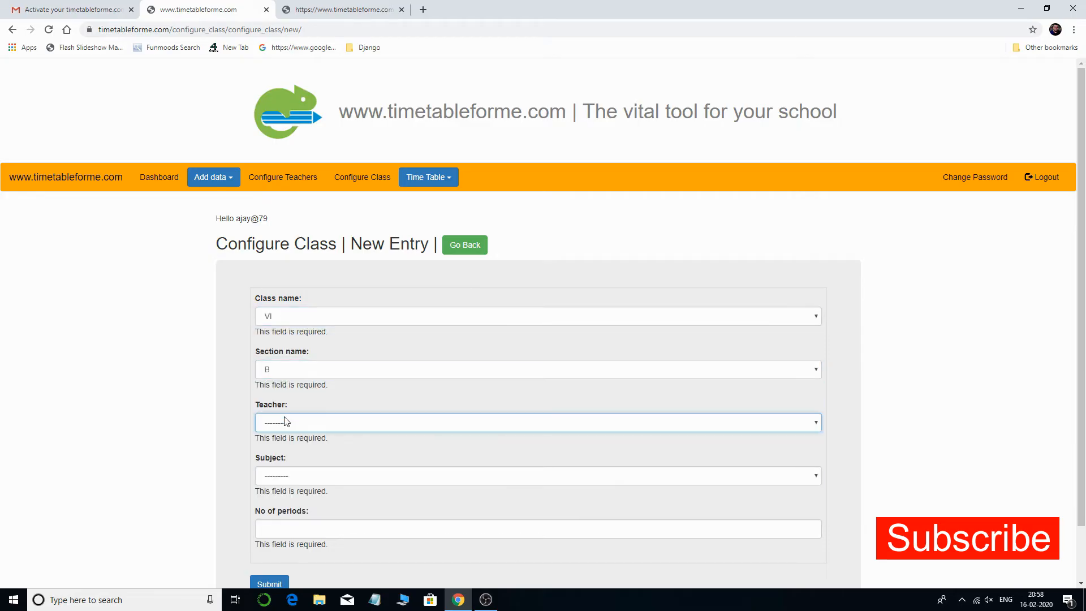
click(286, 464)
Set the entry's subject to Eng and the number of periods to 7, and submit it
click(285, 475)
click(292, 507)
click(291, 531)
text(7)
scroll(271, 509, down, 1)
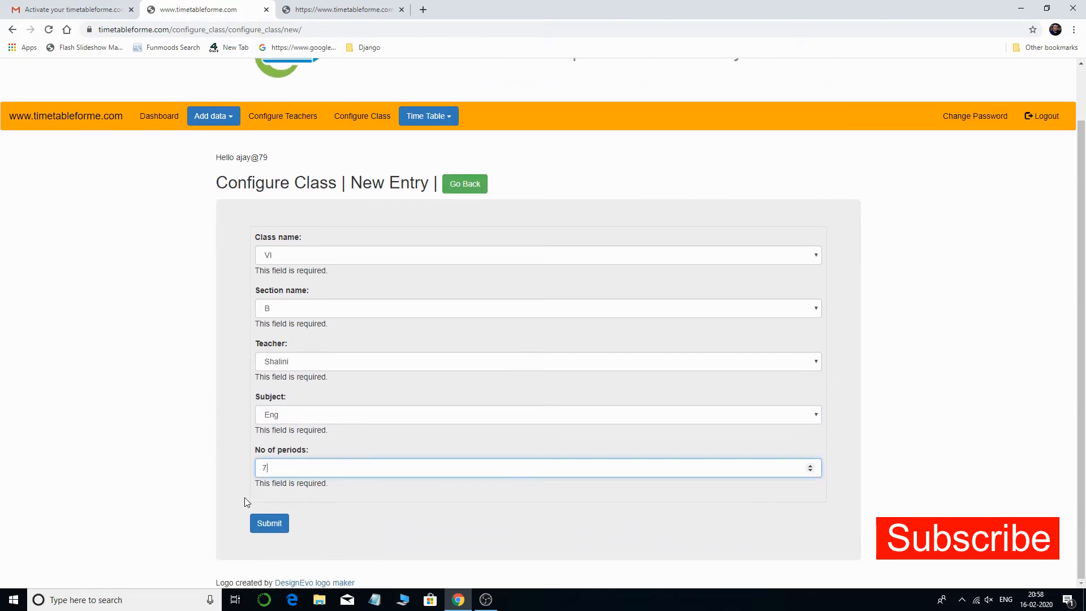
click(266, 523)
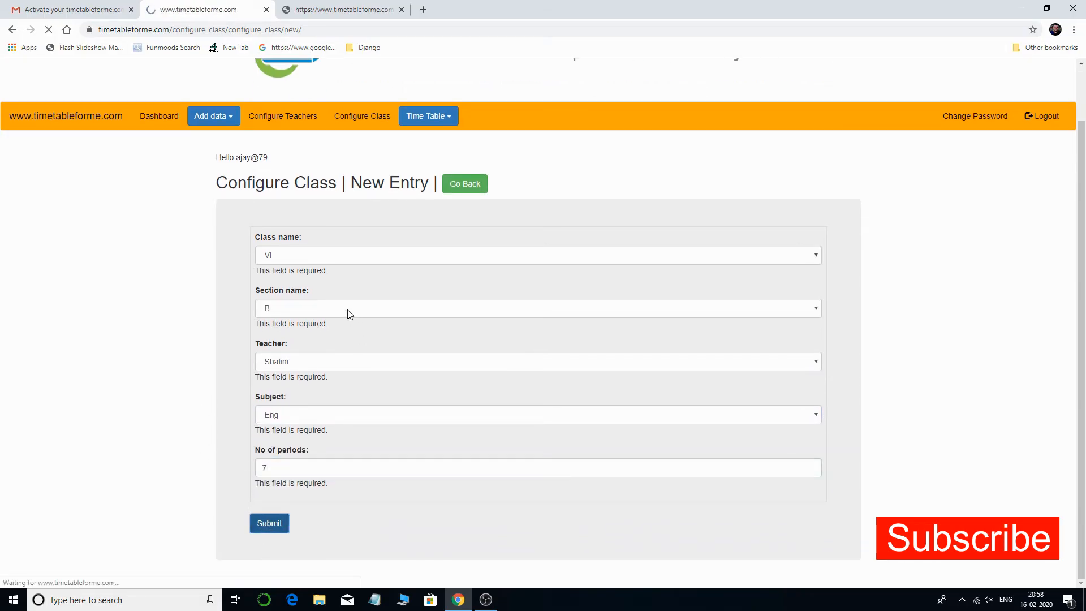
Begin another class configuration entry for class VI, section B with the second teacher in the list
click(319, 317)
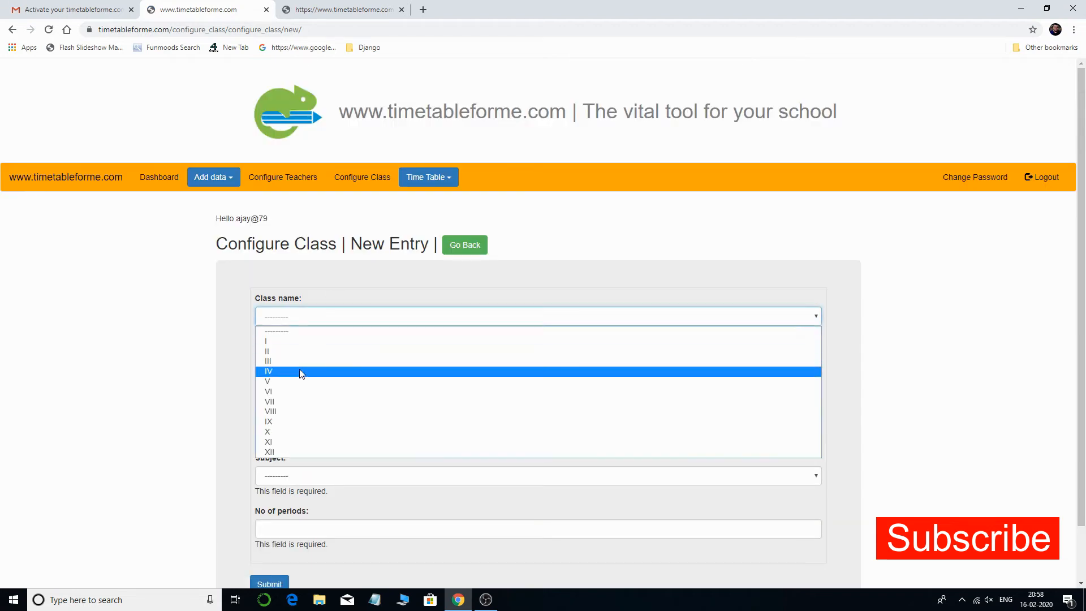
click(292, 388)
click(310, 365)
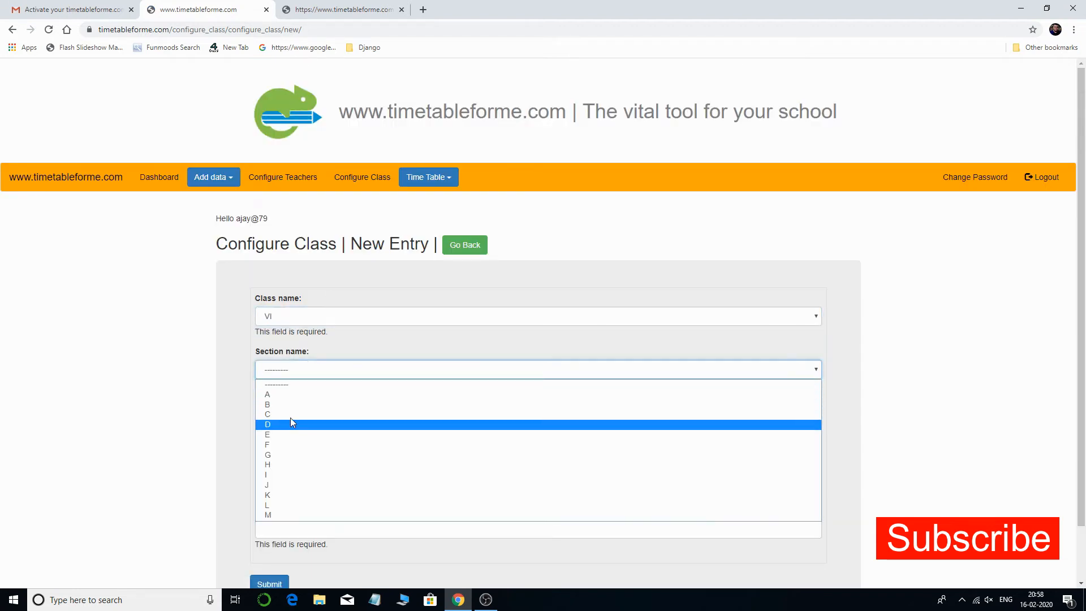
click(294, 403)
click(295, 425)
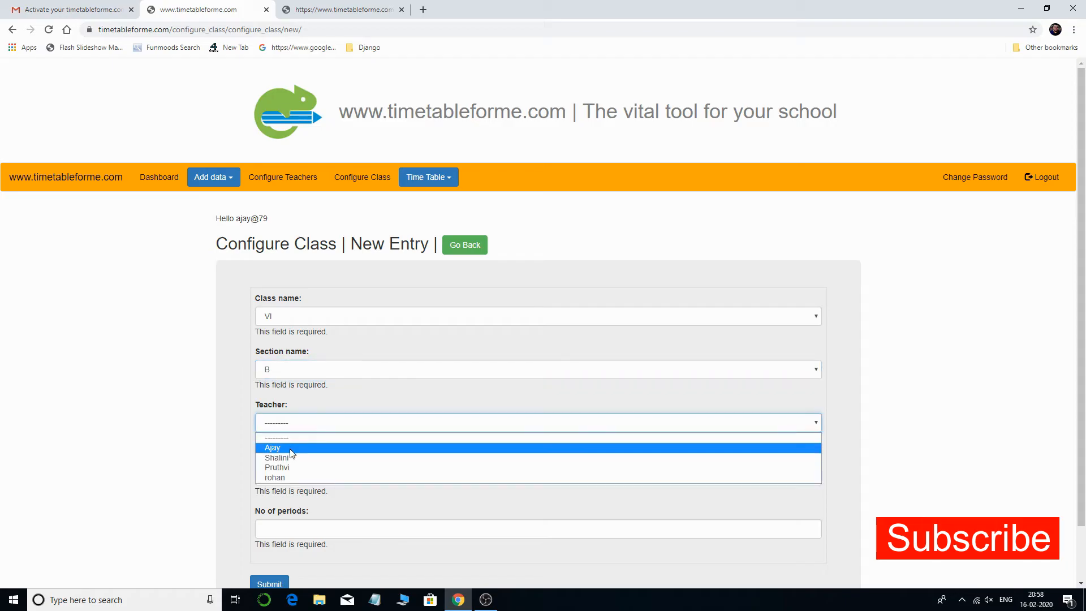
click(289, 454)
Set the entry's subject to G.K and the number of periods to 2, and submit it
click(293, 475)
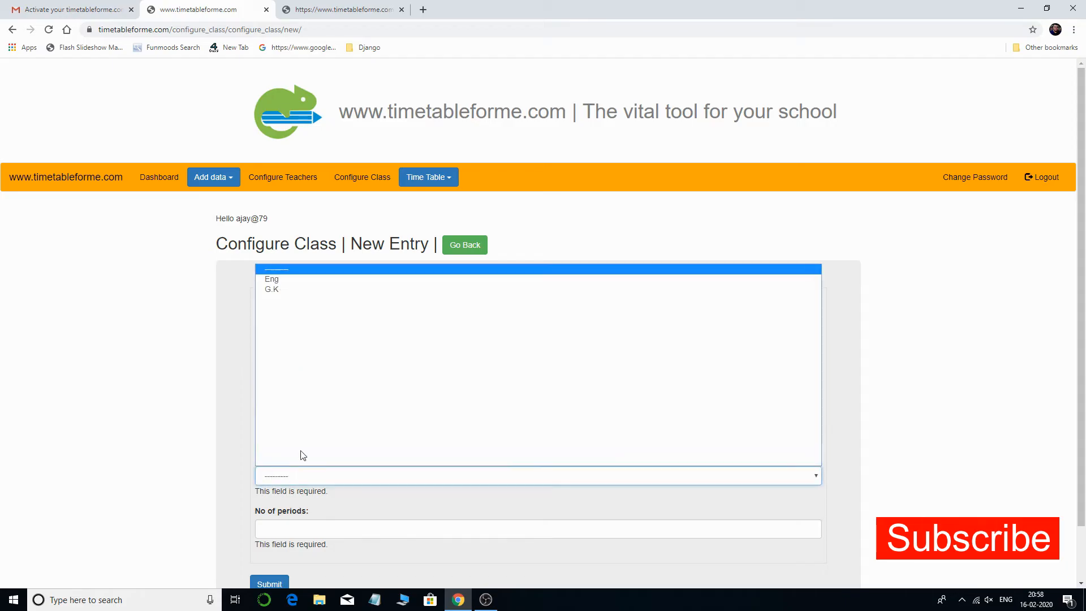
click(272, 289)
click(290, 530)
text(2)
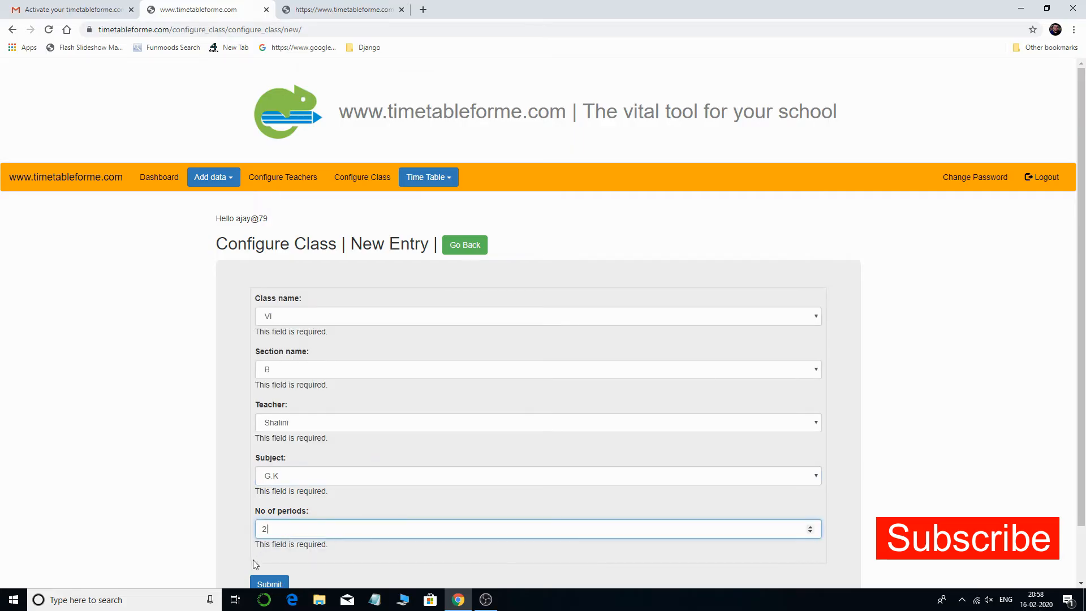
click(278, 583)
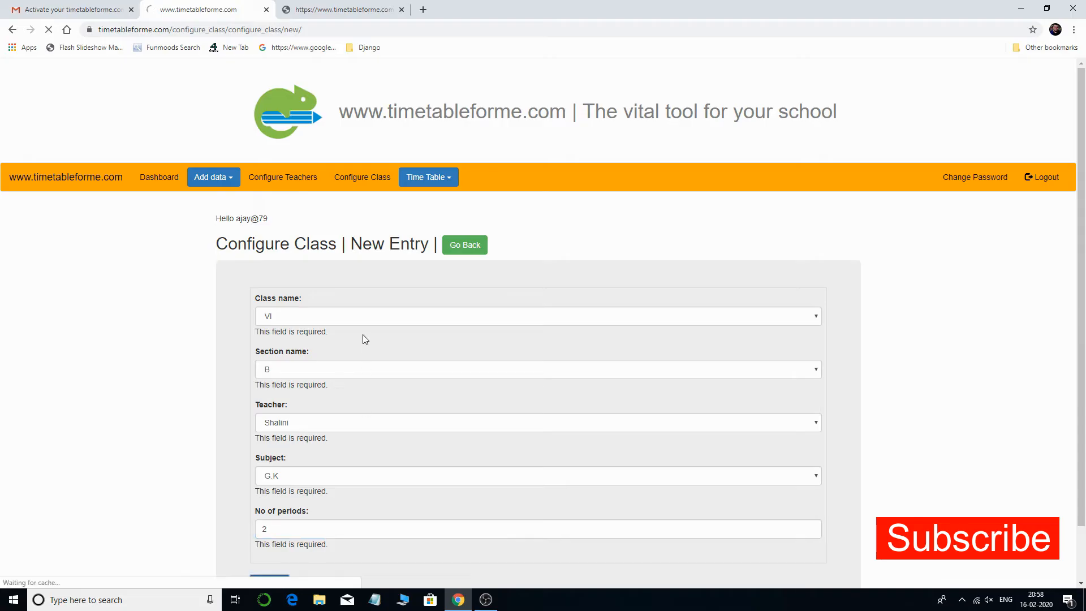
Fill the blank class configuration entry with class VI, section B and the fourth teacher in the list
click(322, 320)
click(296, 390)
click(303, 372)
click(297, 413)
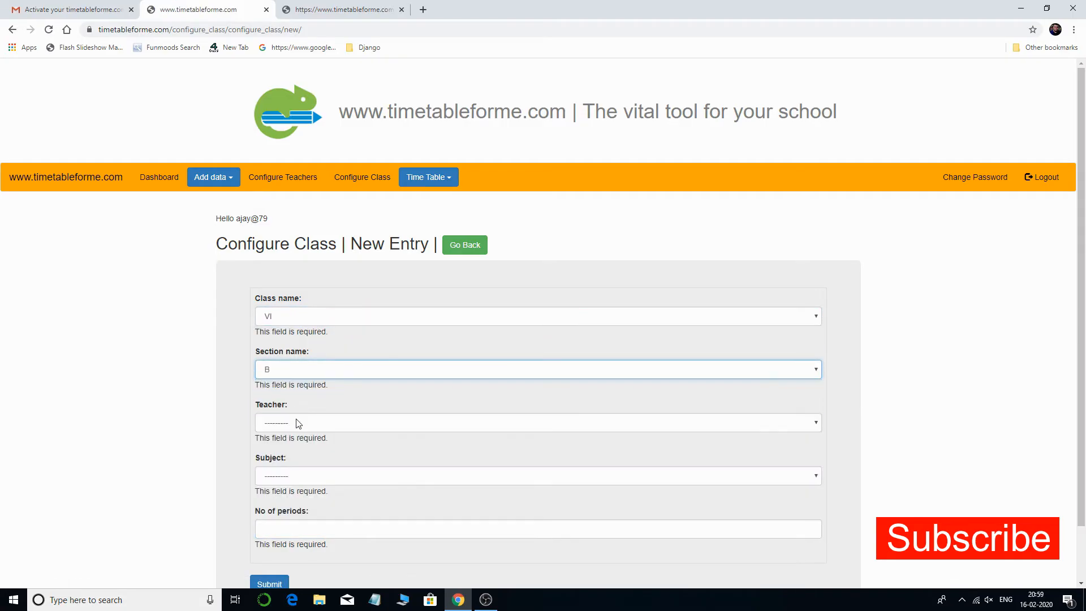
click(300, 425)
click(294, 477)
Give the entry the subject Phy with 4 periods, submit it and return to the class configuration list
click(287, 480)
click(287, 490)
click(287, 529)
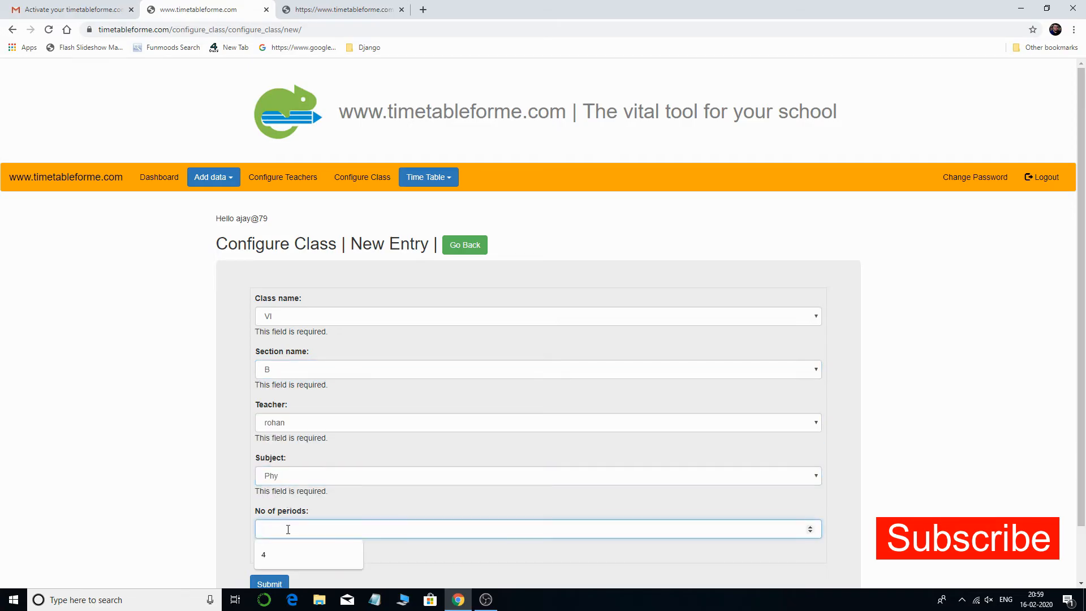
click(263, 554)
scroll(230, 439, down, 1)
click(270, 521)
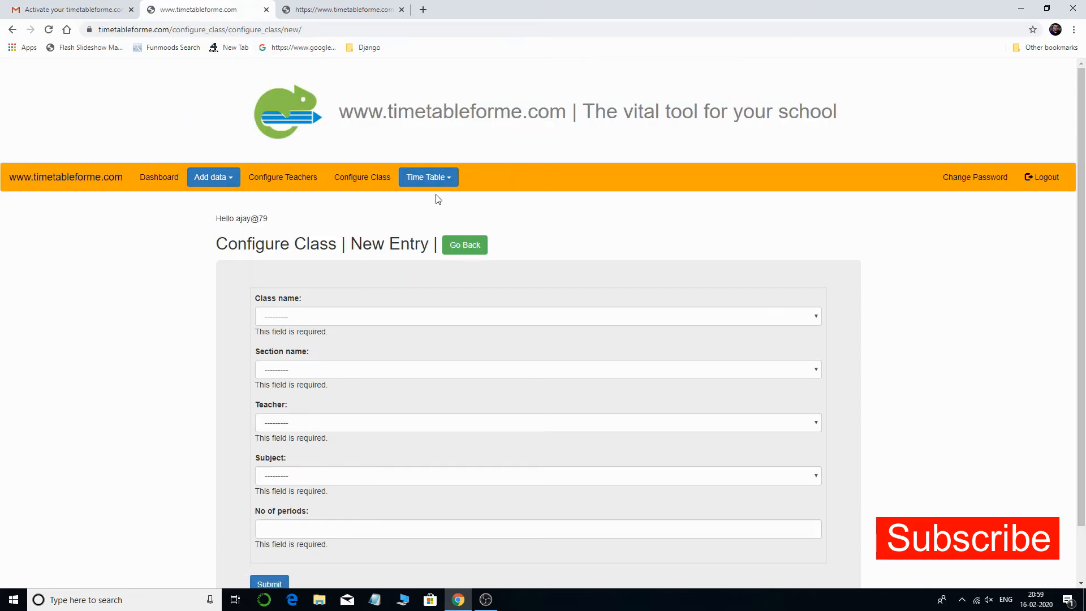
click(458, 245)
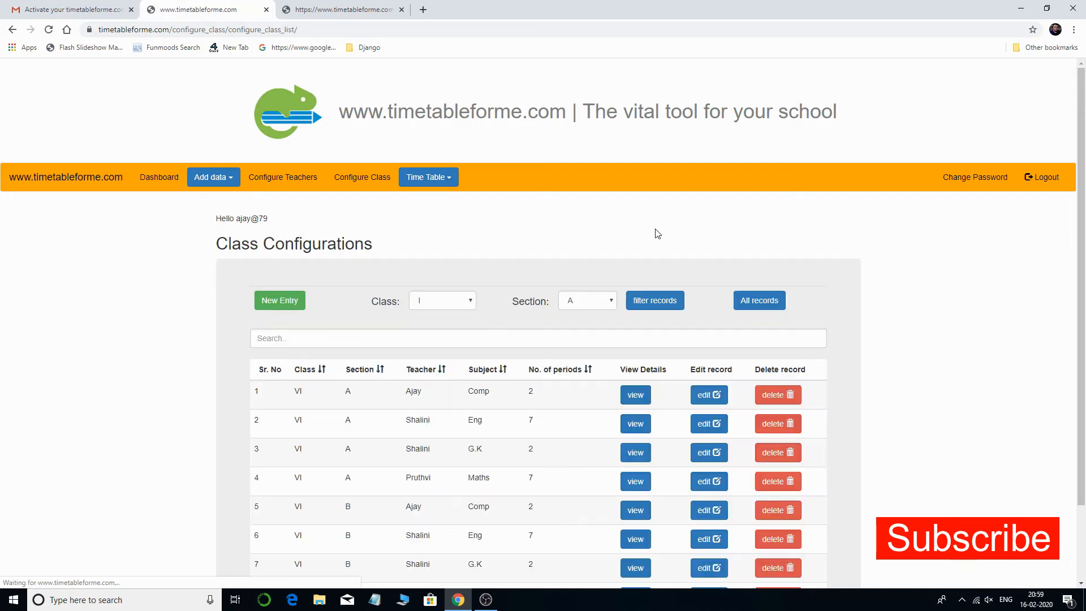
Review the class configuration list by sorting it by section, teacher, subject and number of periods, ending with the teacher order
scroll(514, 254, down, 2)
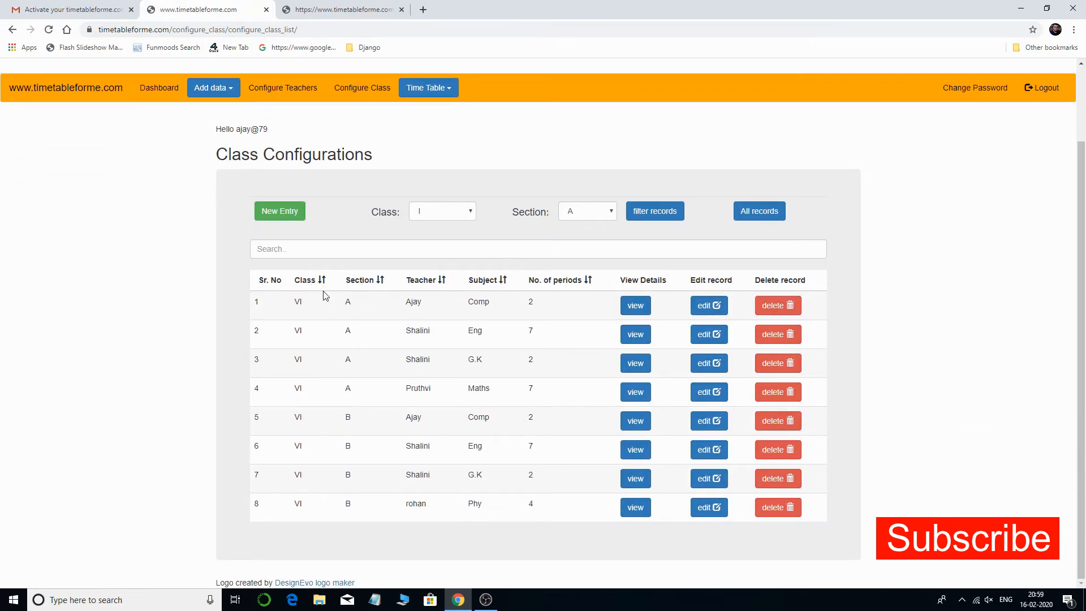
click(372, 284)
click(373, 283)
click(372, 284)
click(415, 284)
click(379, 284)
click(422, 283)
click(476, 283)
click(553, 286)
click(419, 284)
click(413, 284)
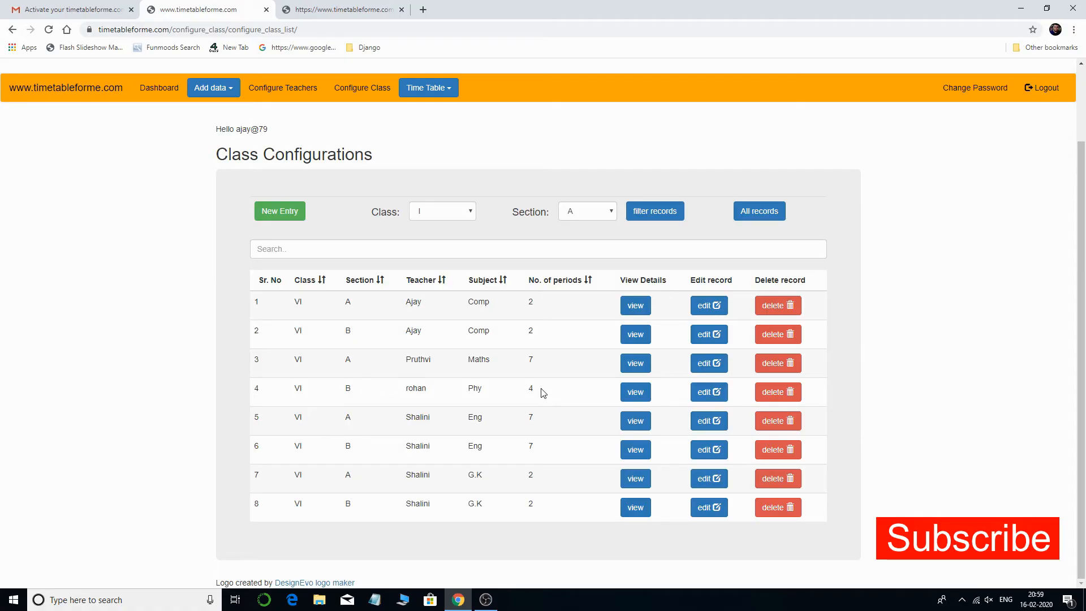
scroll(509, 373, up, 2)
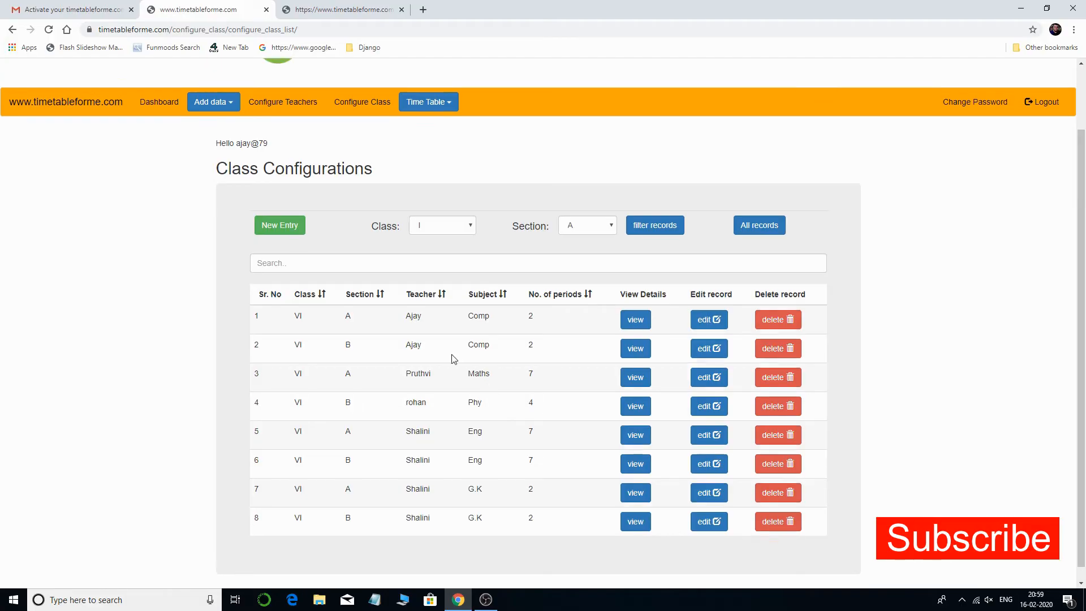
Open the class-wise time table creation page and choose class VI, section A
click(446, 179)
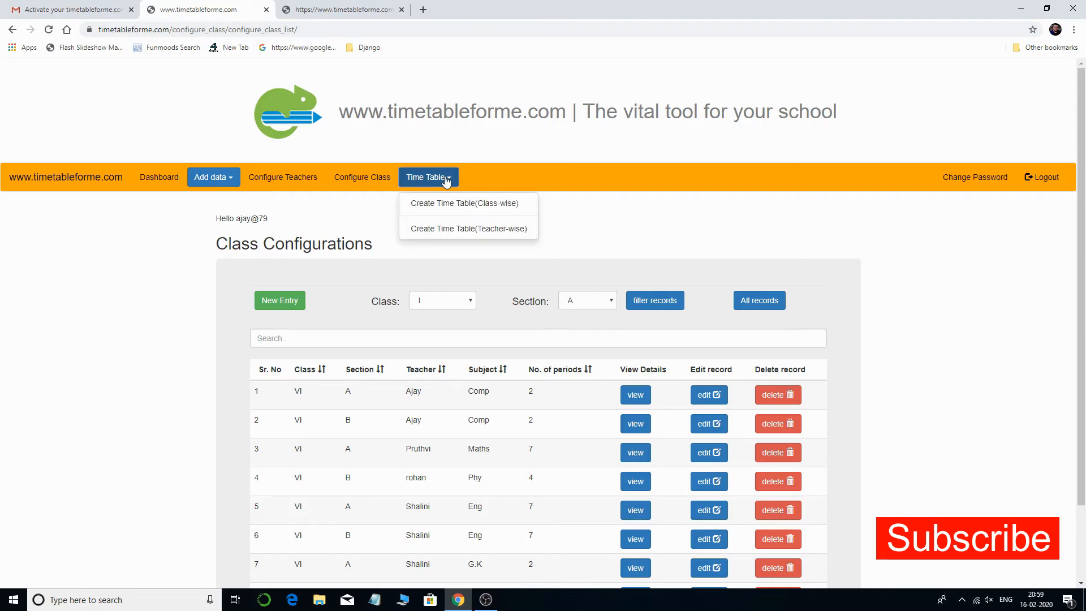
click(469, 208)
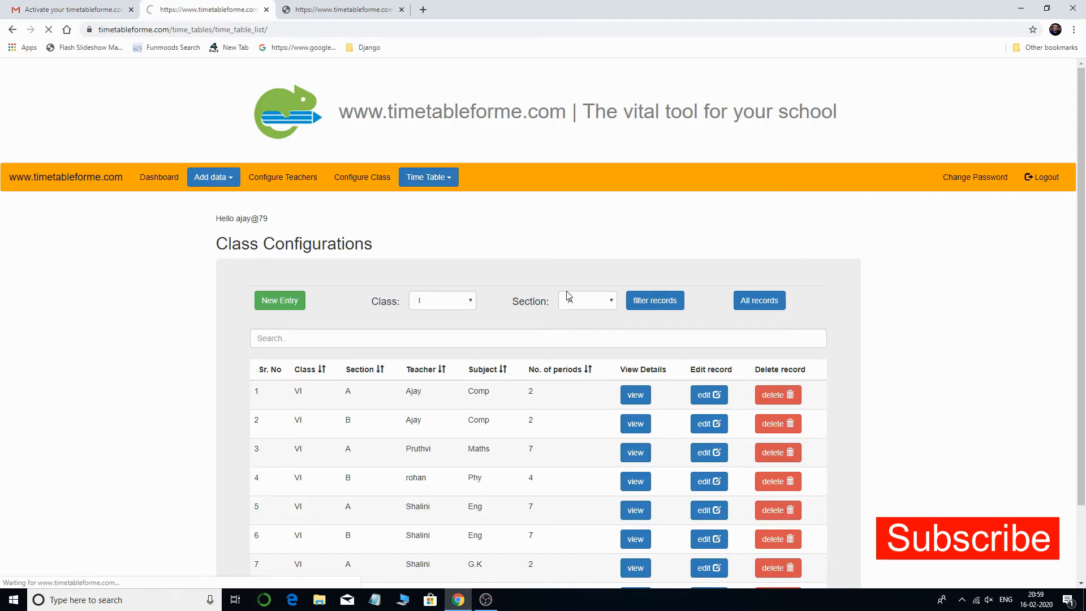
scroll(419, 351, down, 1)
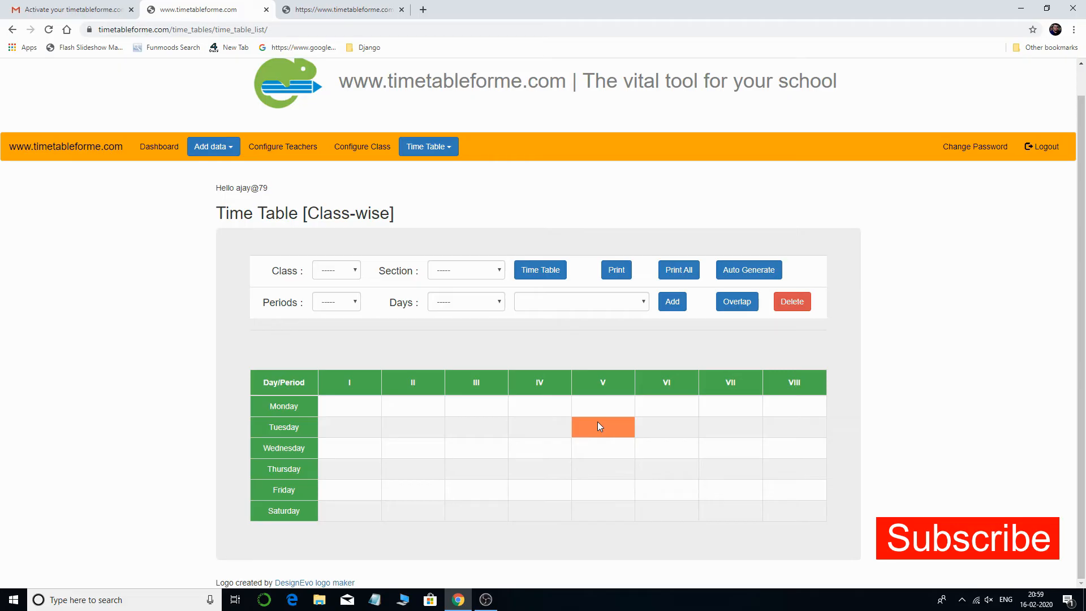
click(335, 270)
click(327, 345)
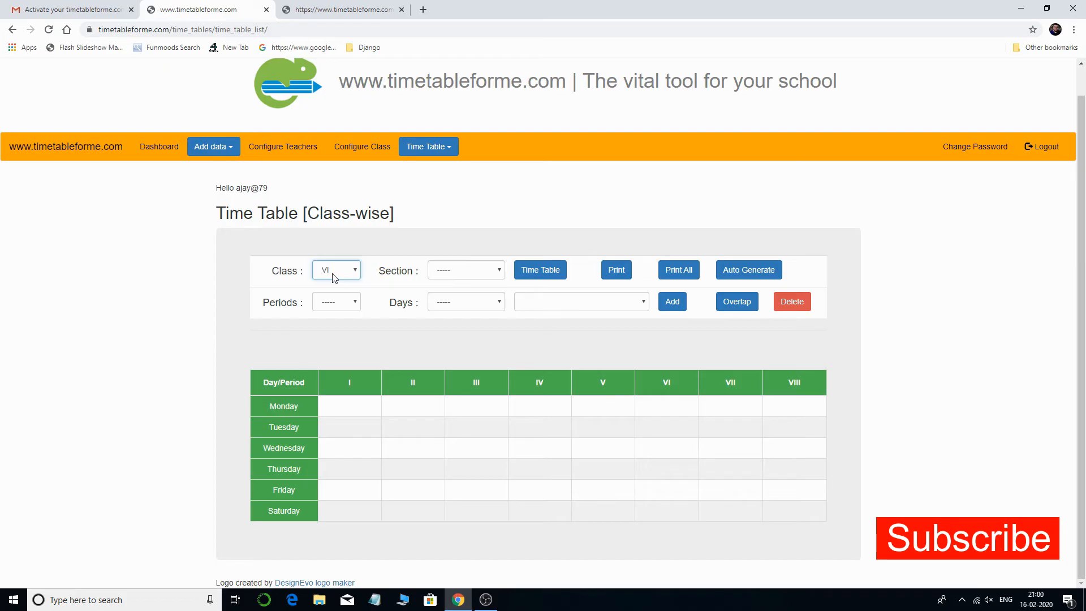
click(452, 279)
click(453, 296)
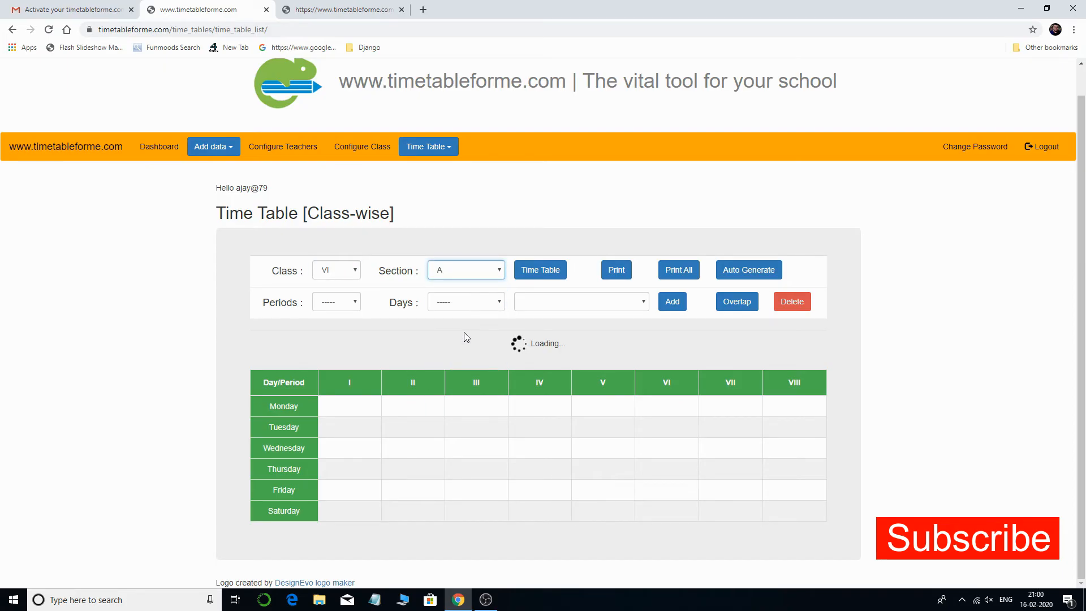
Check the configured subjects available for class VI A and auto-generate the time table
click(638, 303)
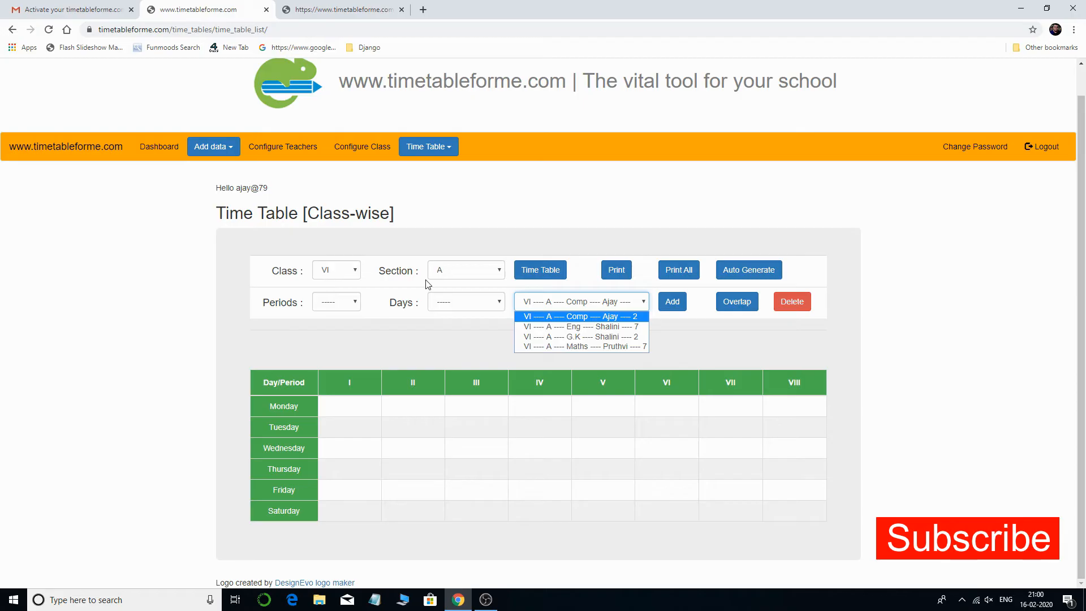
click(611, 227)
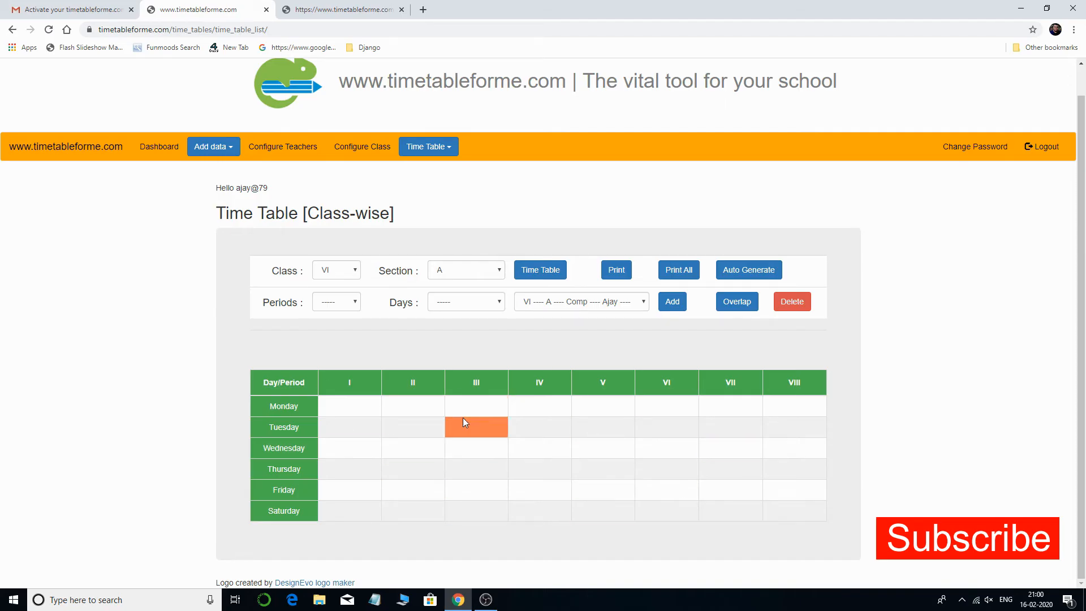
click(761, 270)
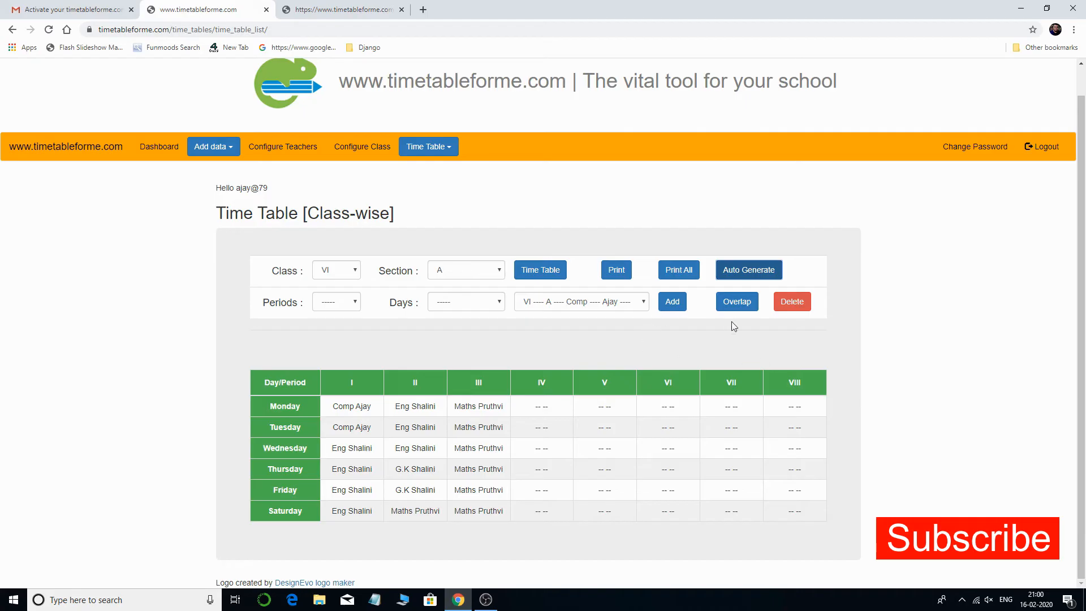
Delete the Comp lessons from the class VI A time table, and the G.K lessons from period II
click(791, 302)
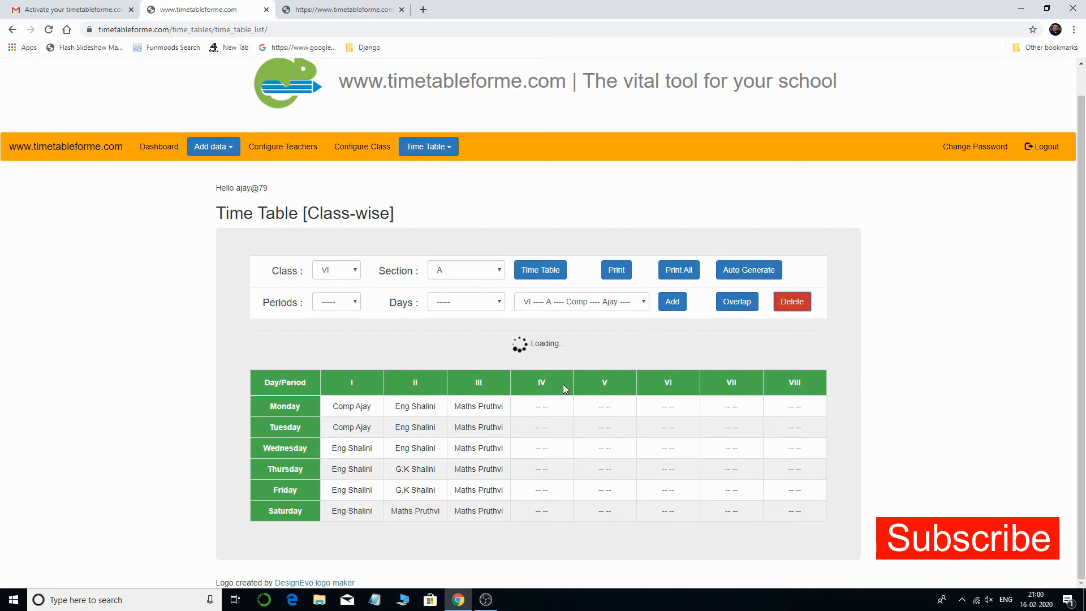
click(593, 303)
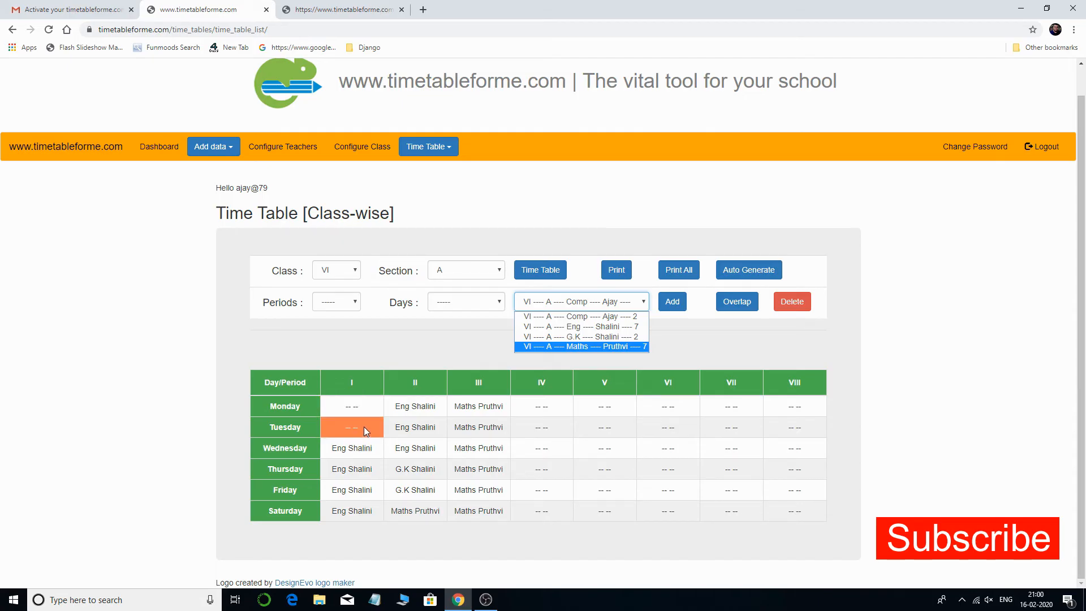
click(625, 337)
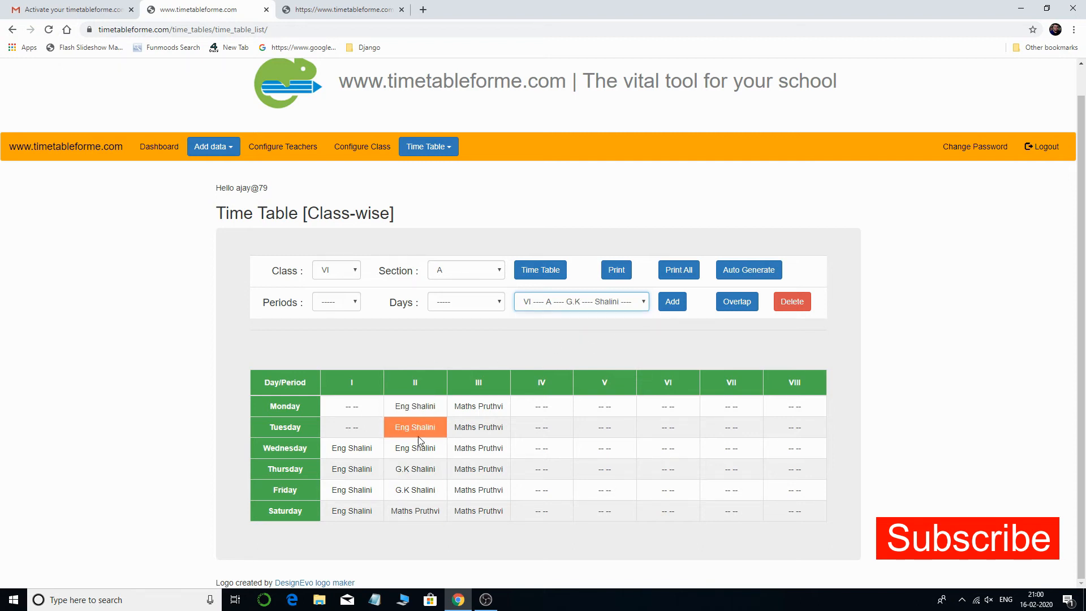
click(345, 302)
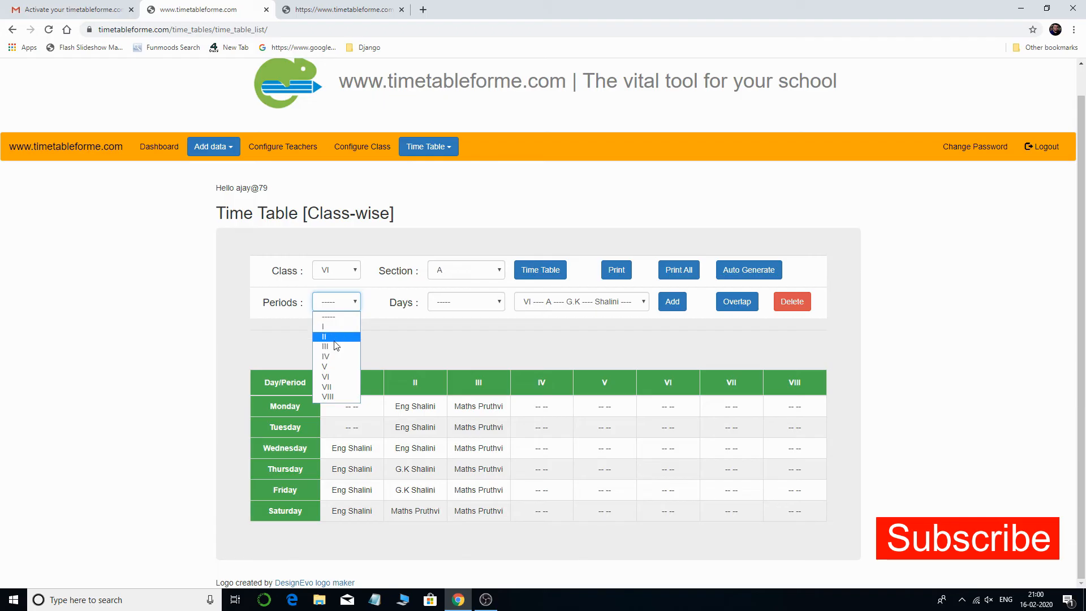
click(333, 338)
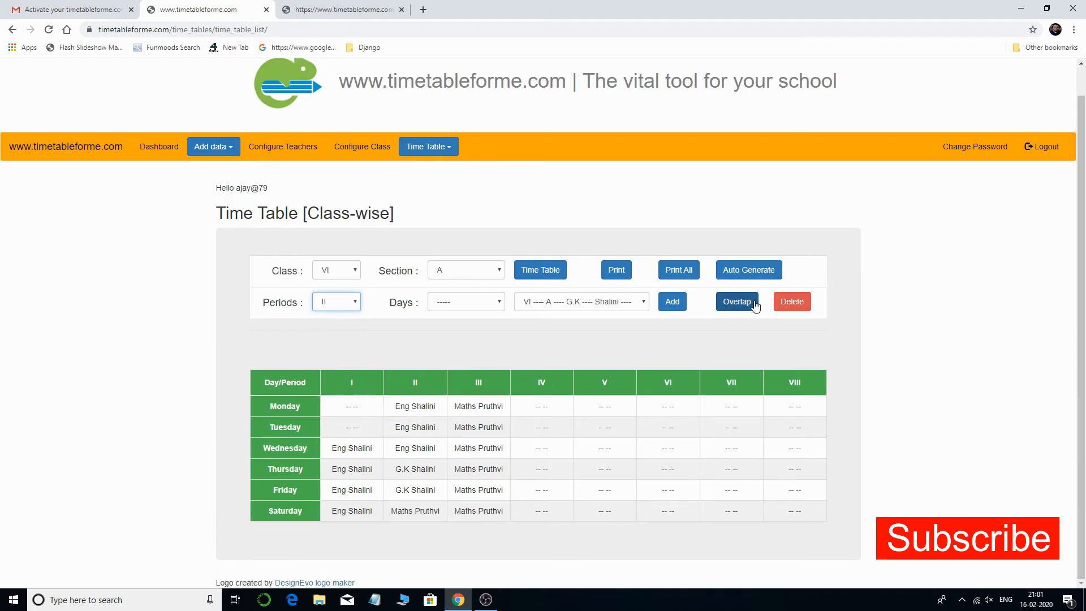
click(792, 302)
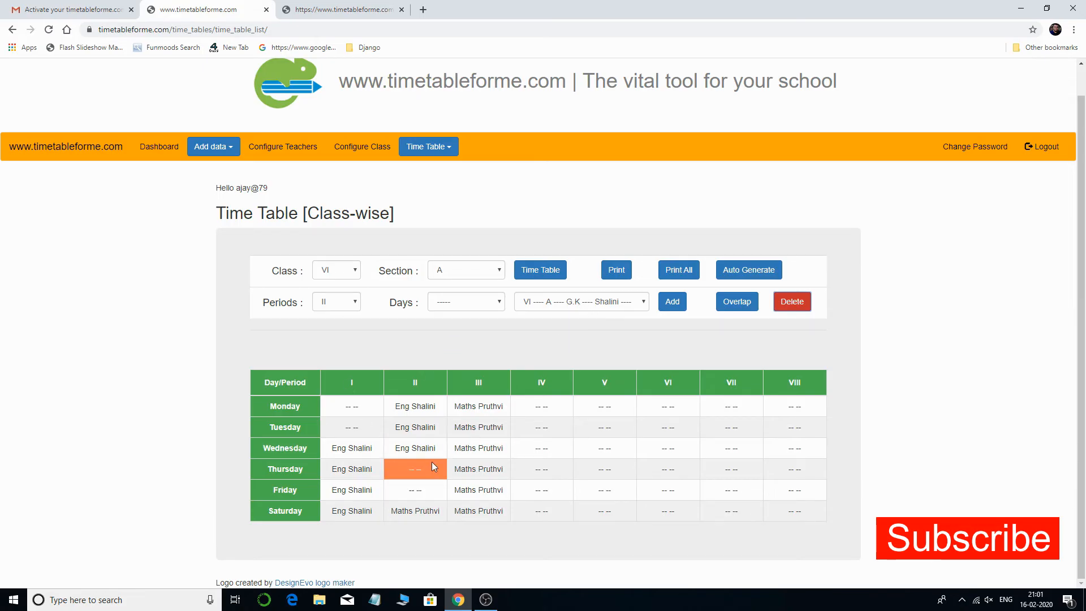
Delete the Eng lessons from period II of the class VI A time table
click(580, 305)
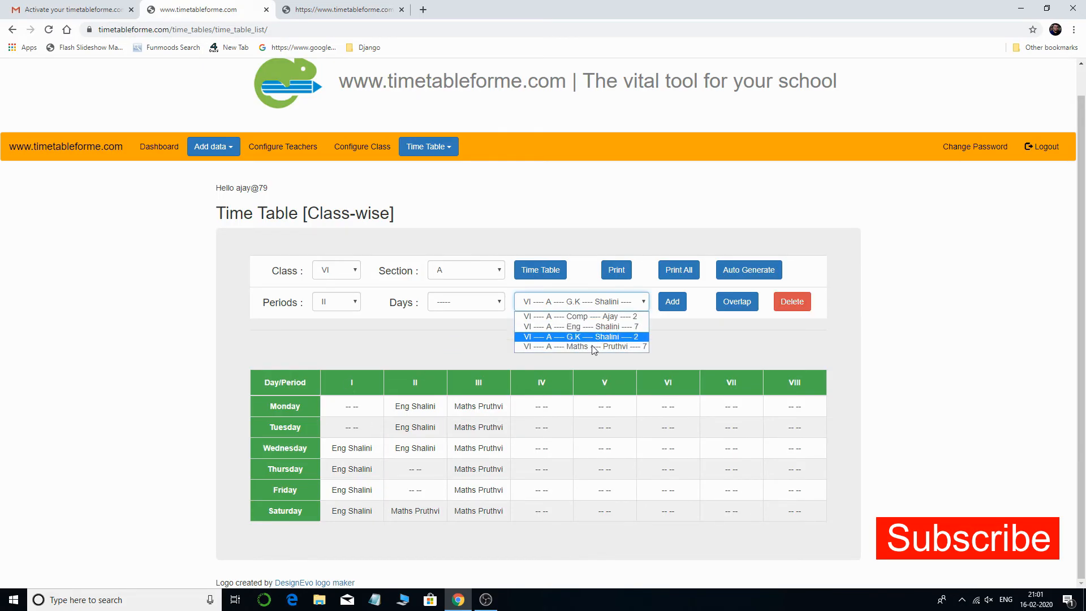
click(594, 326)
click(791, 302)
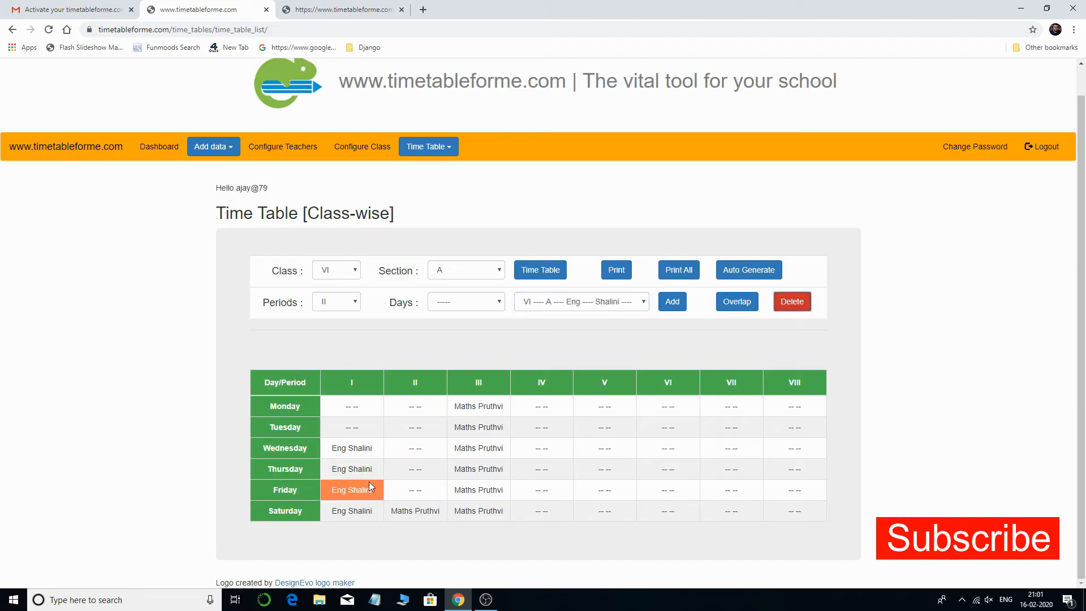
Add the class VI A Eng lessons to period V of the time table, leaving the day unspecified
click(341, 304)
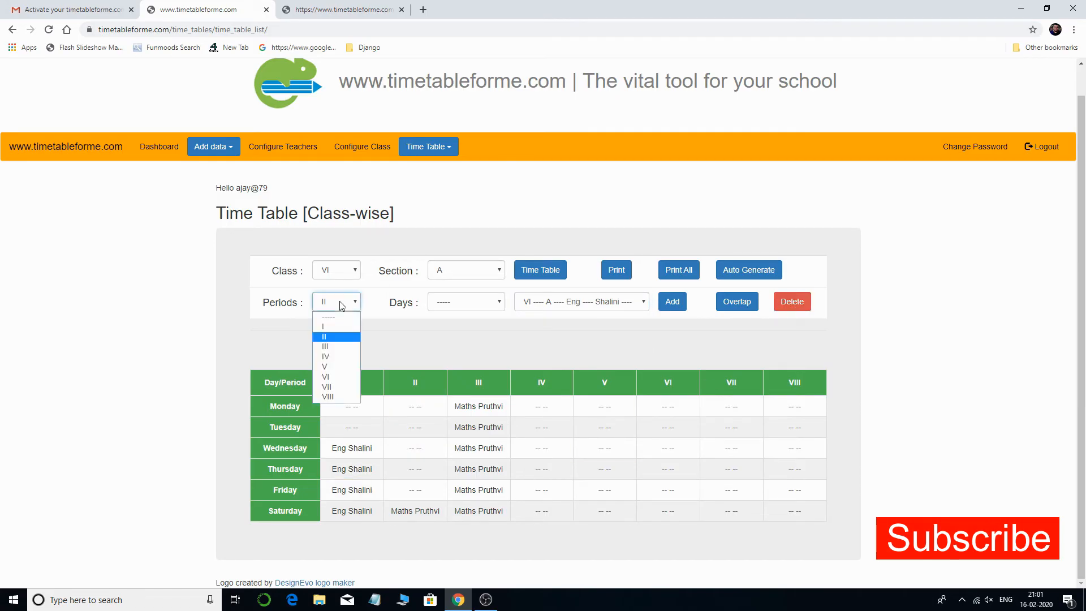
click(339, 366)
click(677, 303)
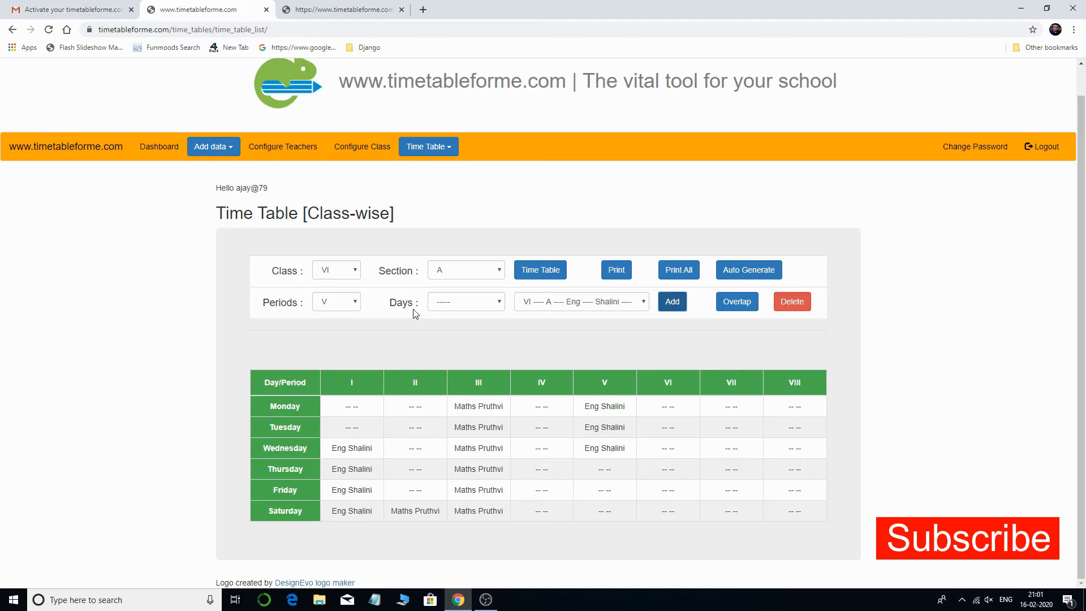
Add the class VI A G.K lesson to Friday, period V, and auto-generate the remaining lessons of the time table
click(448, 306)
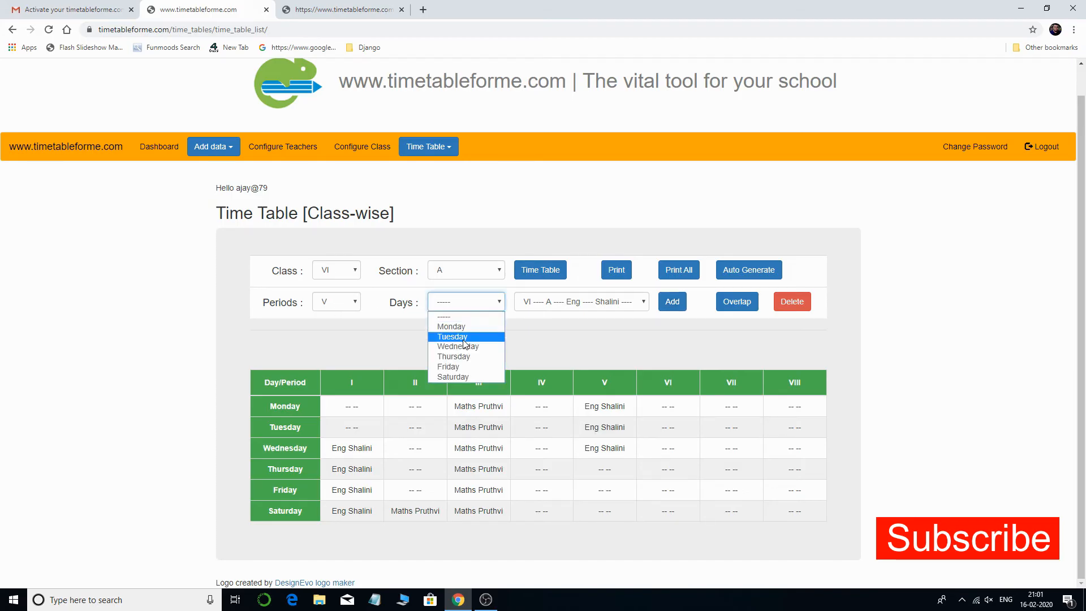
click(458, 368)
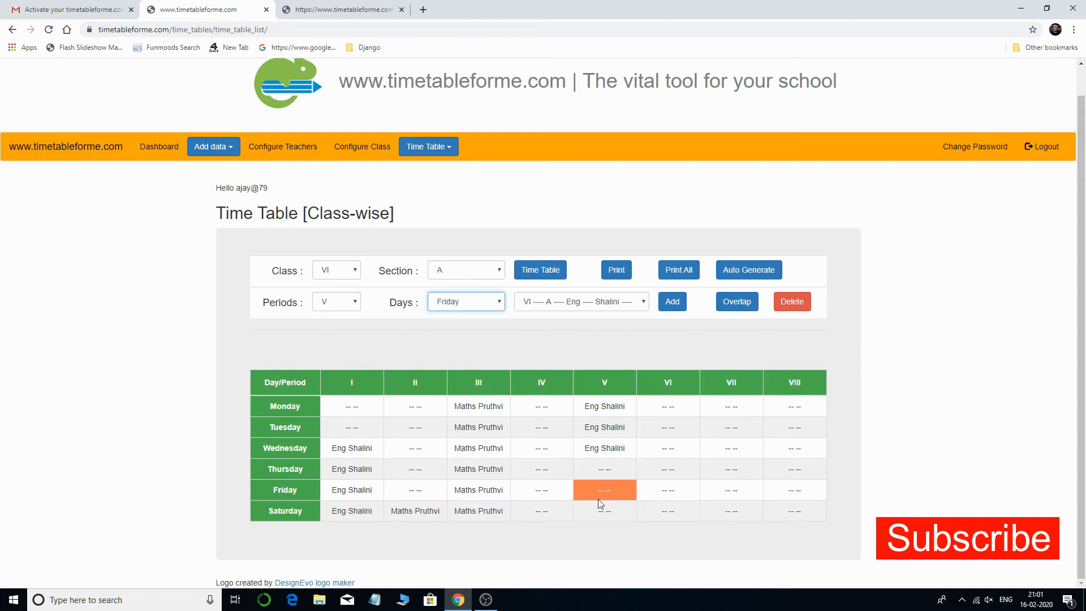
click(608, 303)
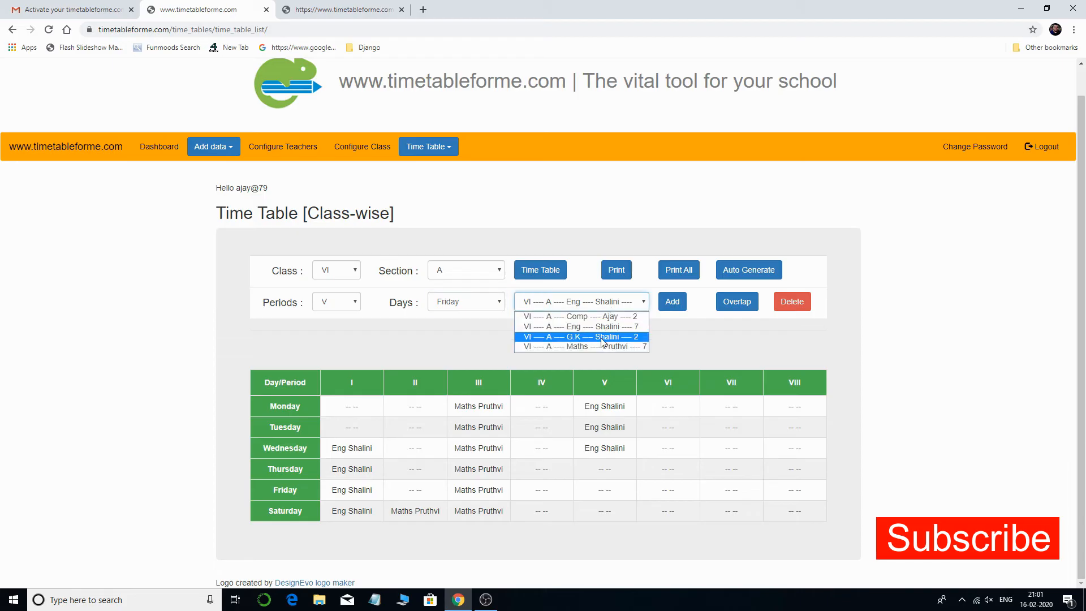
click(619, 337)
click(674, 304)
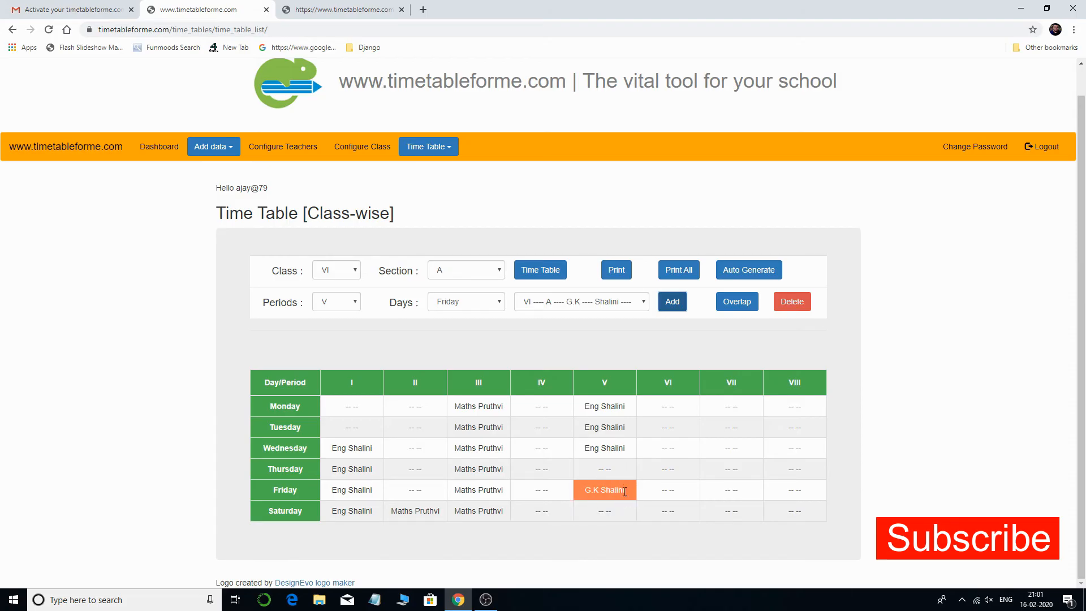
click(353, 303)
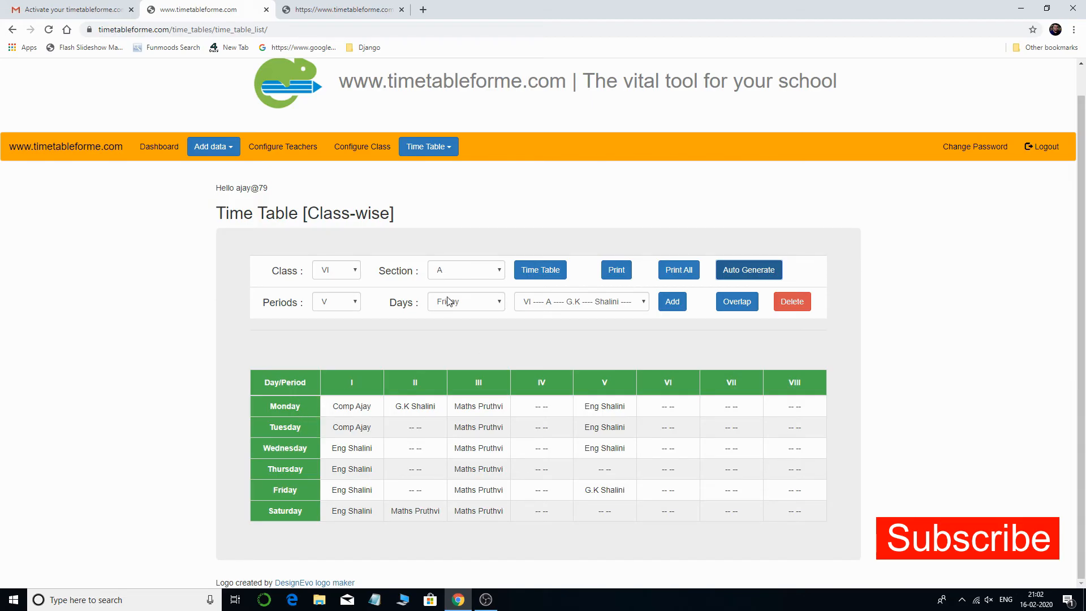
Display the time table of class VI, section B, and check the subjects configured for it
click(471, 271)
click(465, 305)
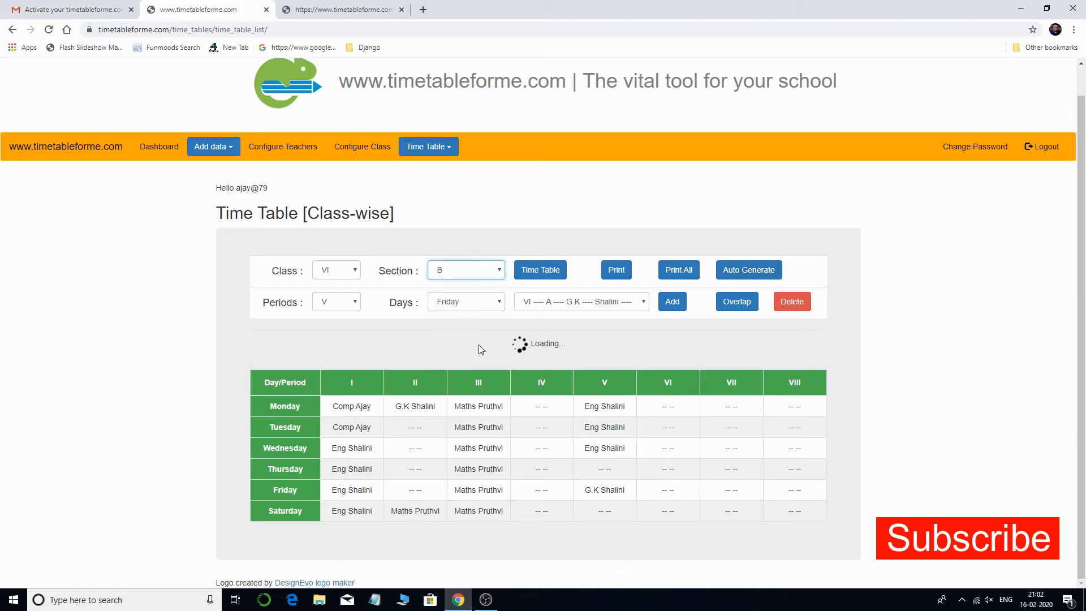
click(540, 269)
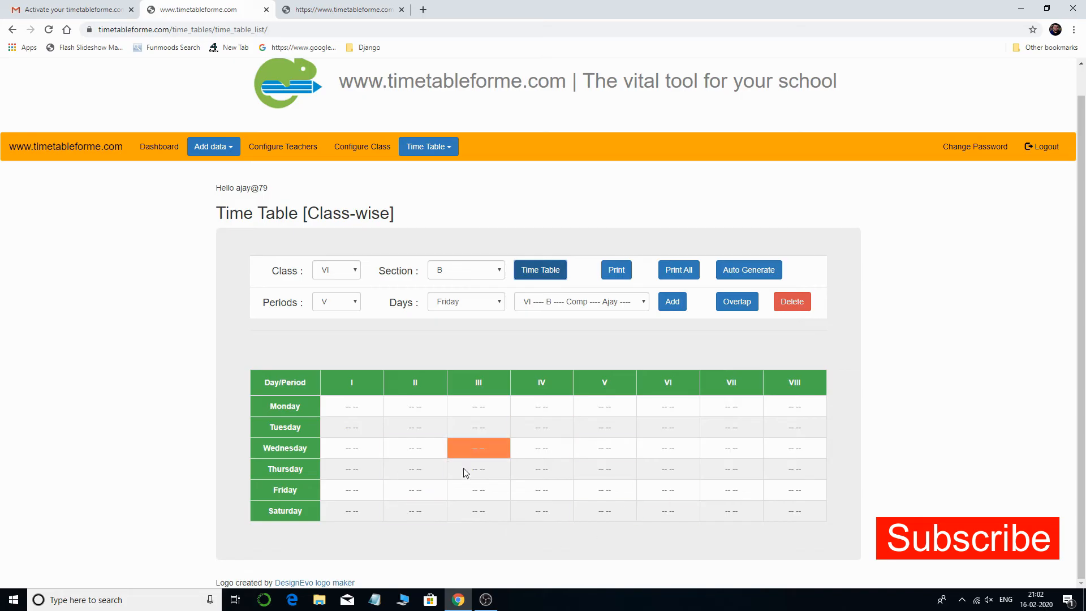
click(624, 303)
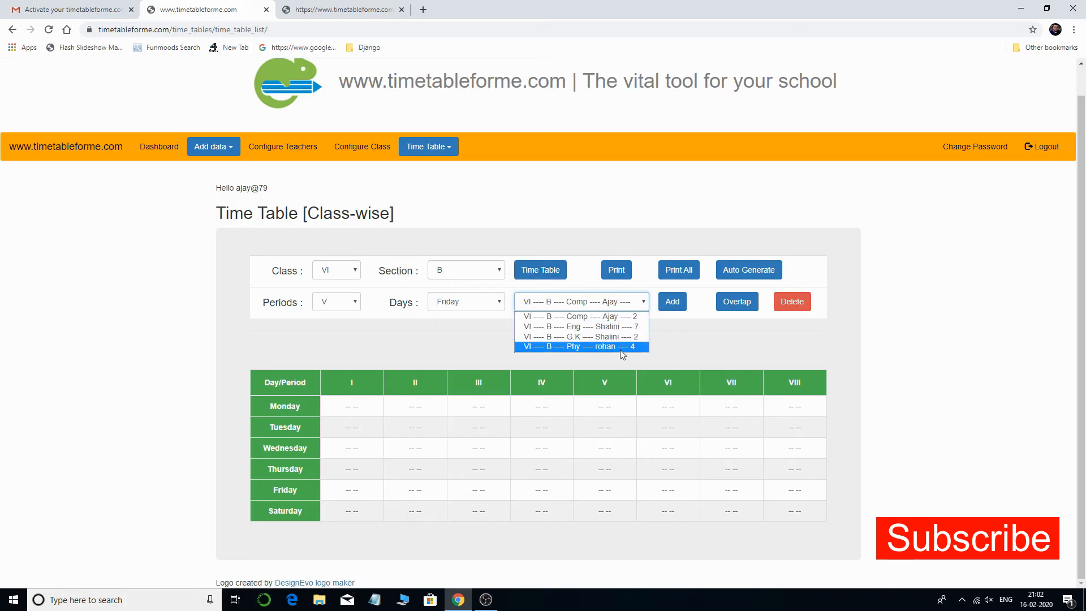
click(598, 315)
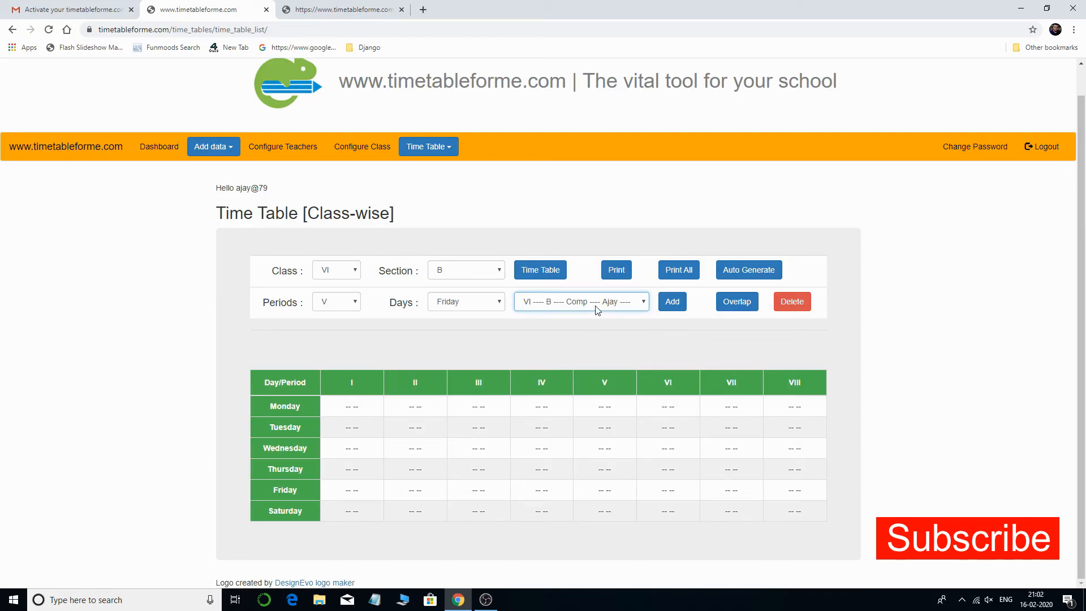
Add the class VI B Comp lessons to period I with the day unspecified, and auto-generate the rest of the time table
click(602, 304)
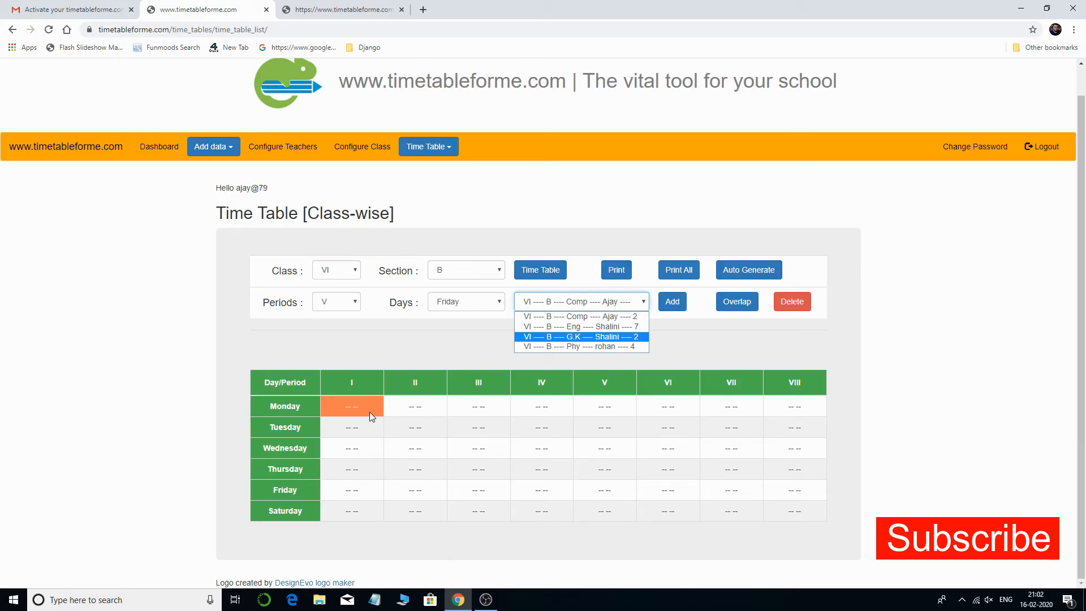
click(585, 317)
click(344, 298)
click(336, 315)
click(489, 302)
click(496, 317)
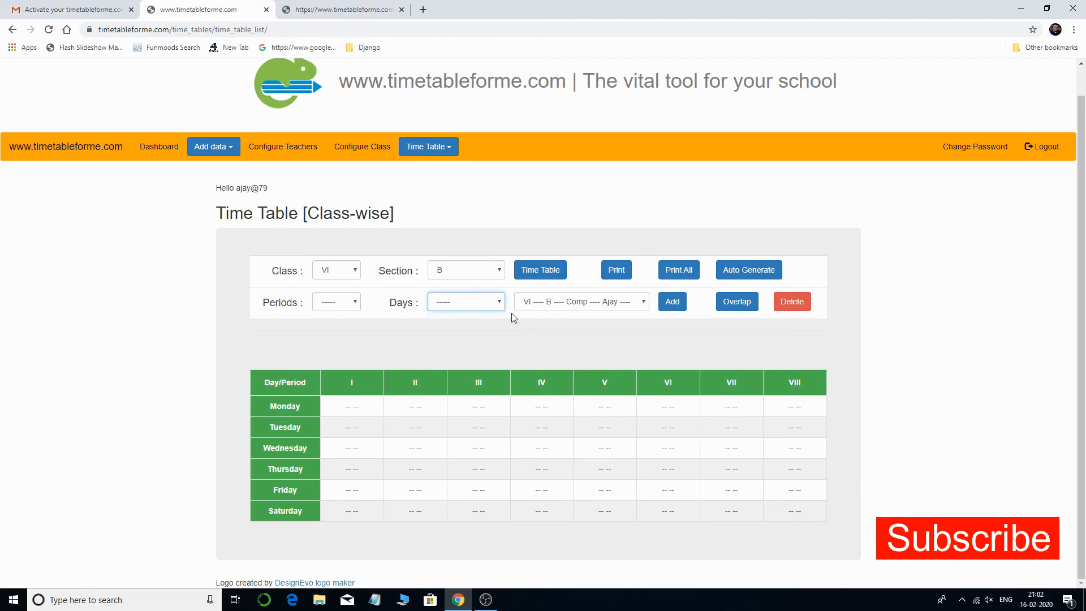
click(340, 302)
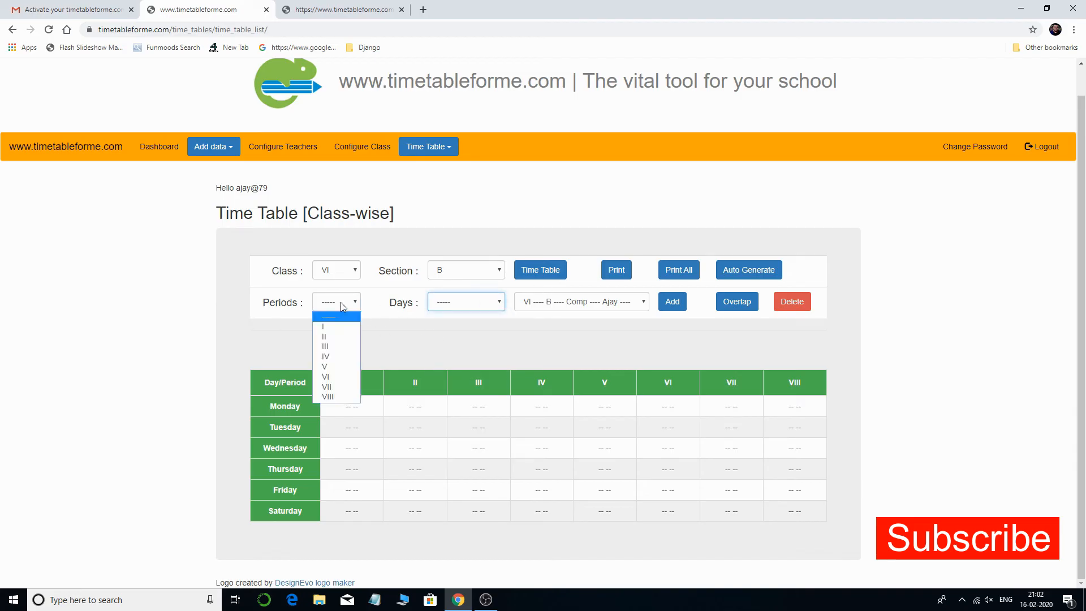
click(324, 327)
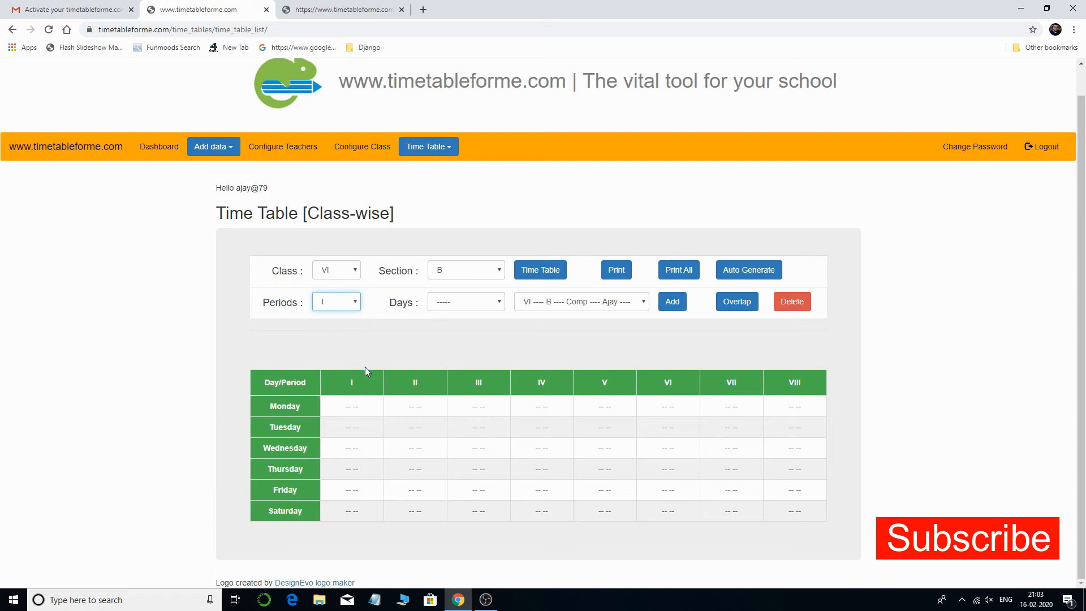
click(673, 303)
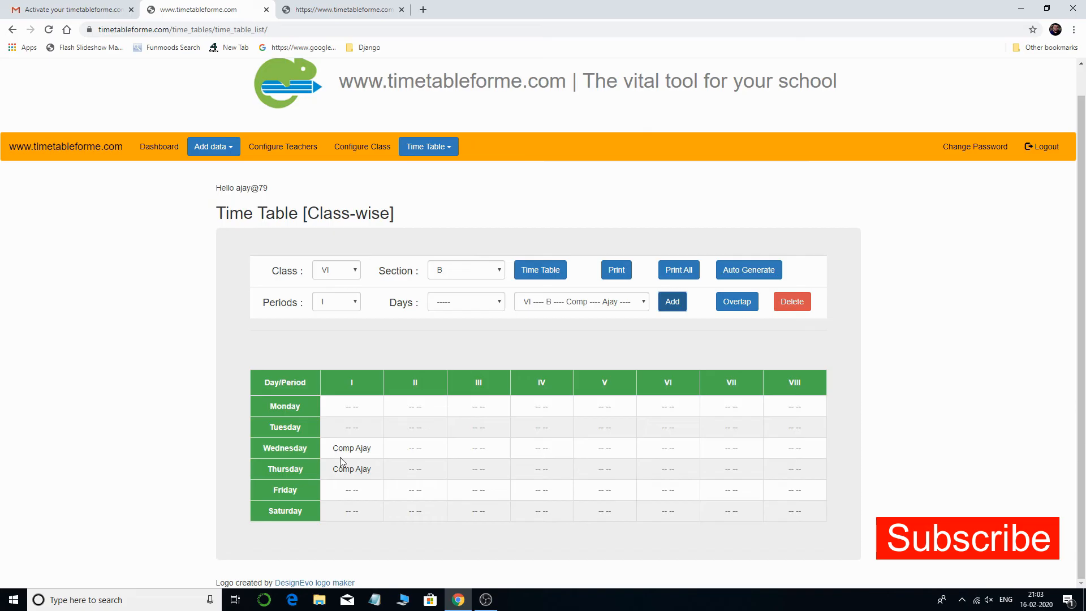
click(762, 274)
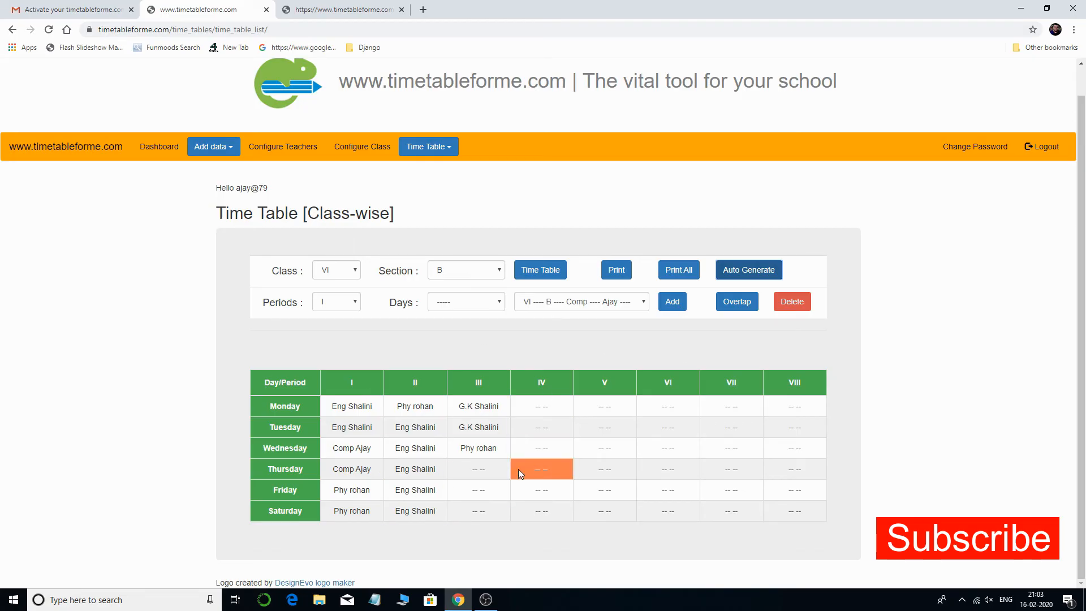
Delete the Phy lessons from period I of the class VI B time table
click(341, 308)
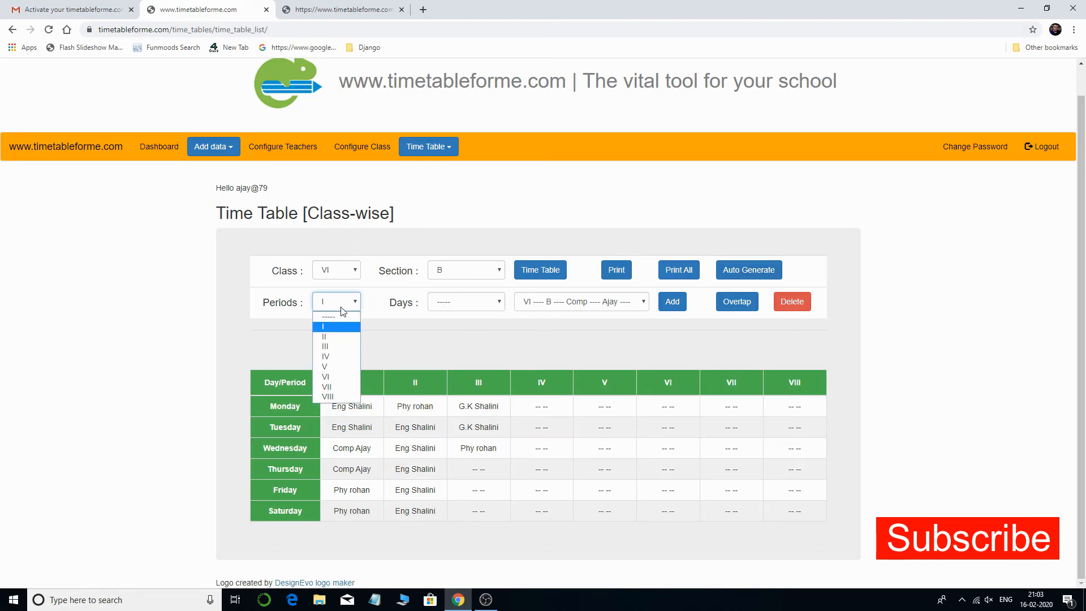
click(333, 327)
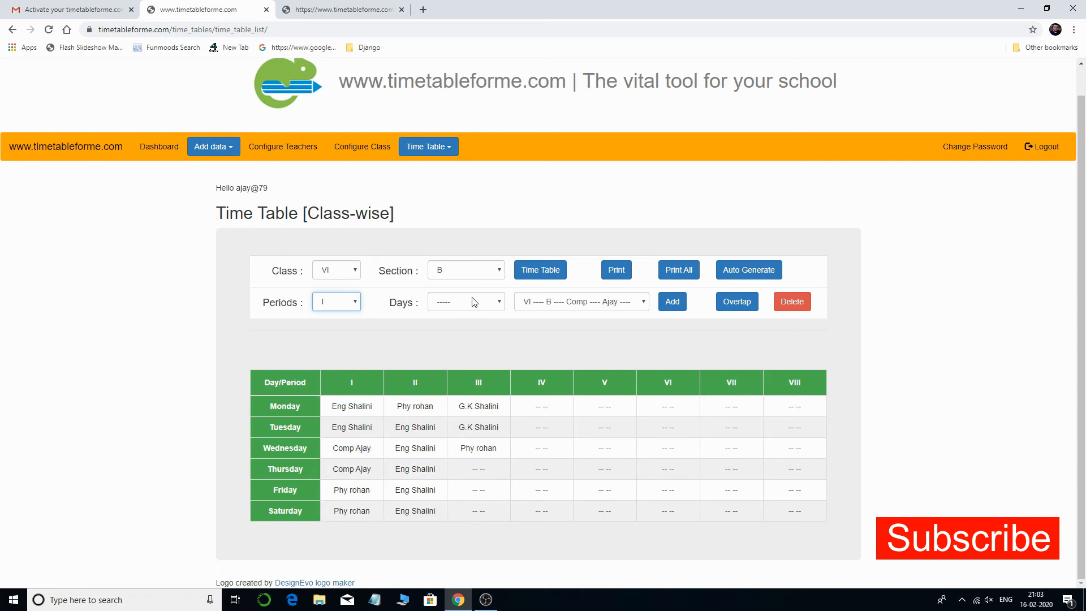
click(601, 302)
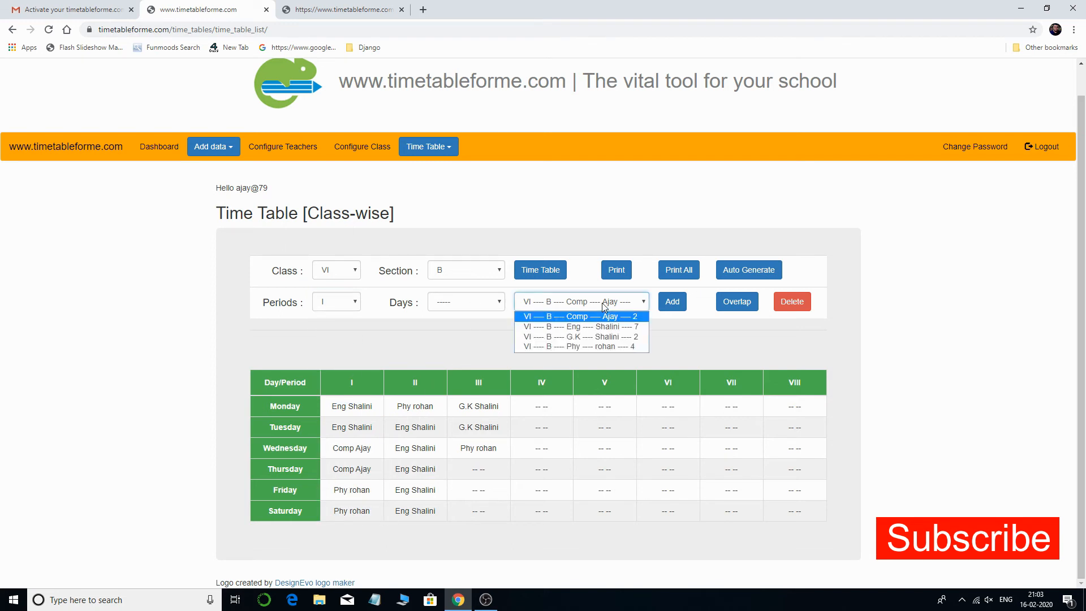
click(599, 346)
click(791, 301)
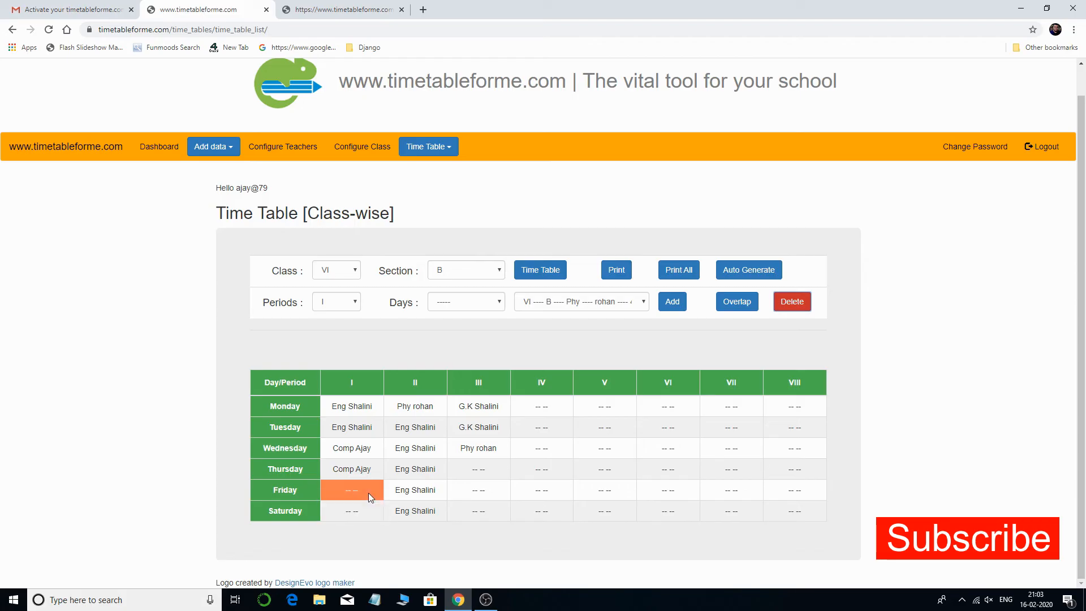
Add the class VI B Phy lessons to period VI, leaving the day unspecified
click(333, 302)
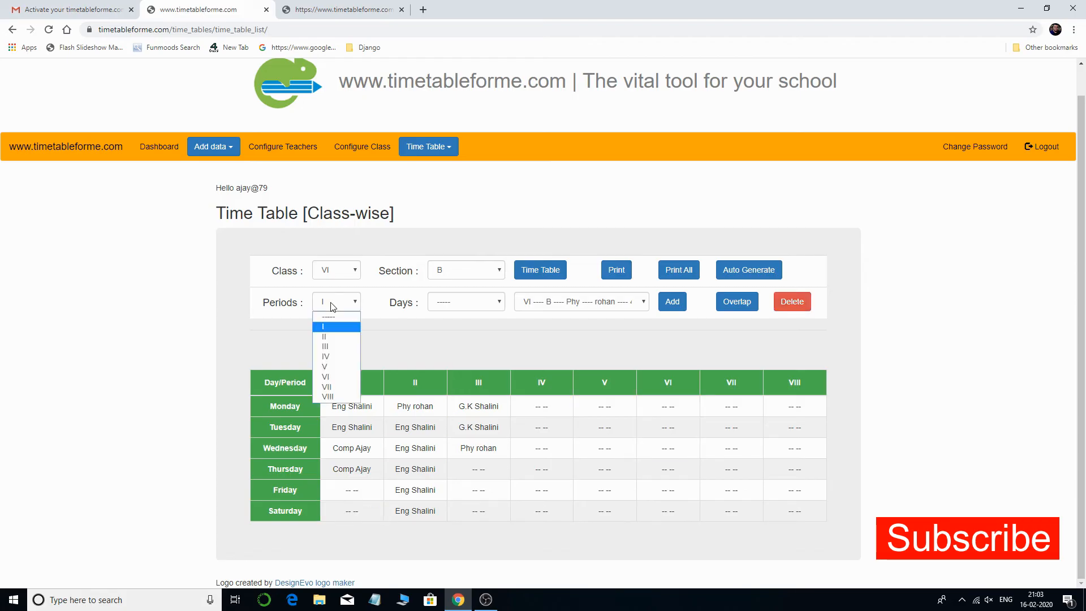
click(335, 376)
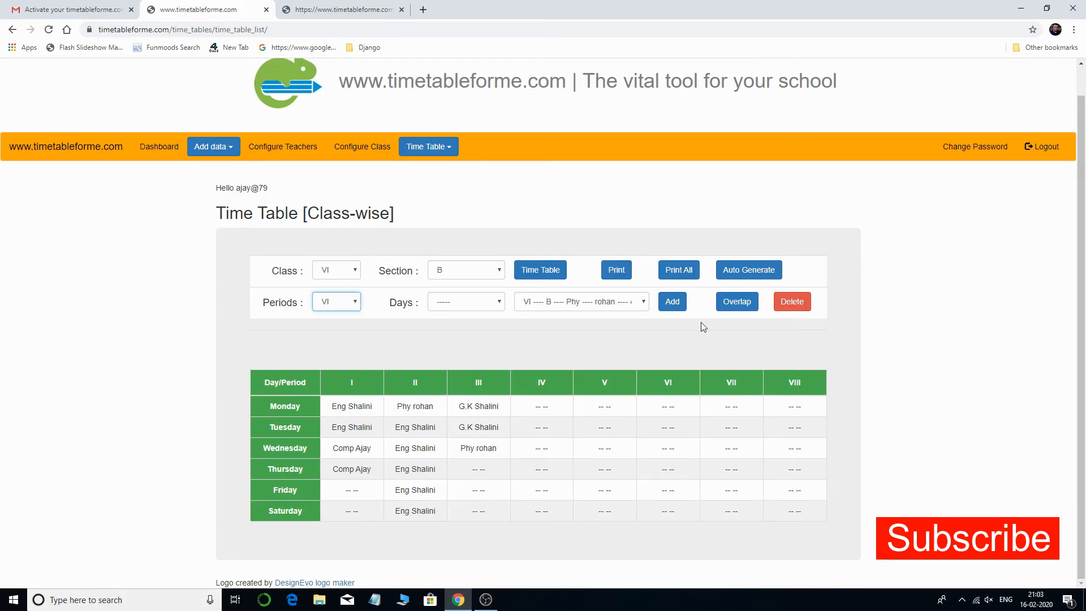
click(672, 305)
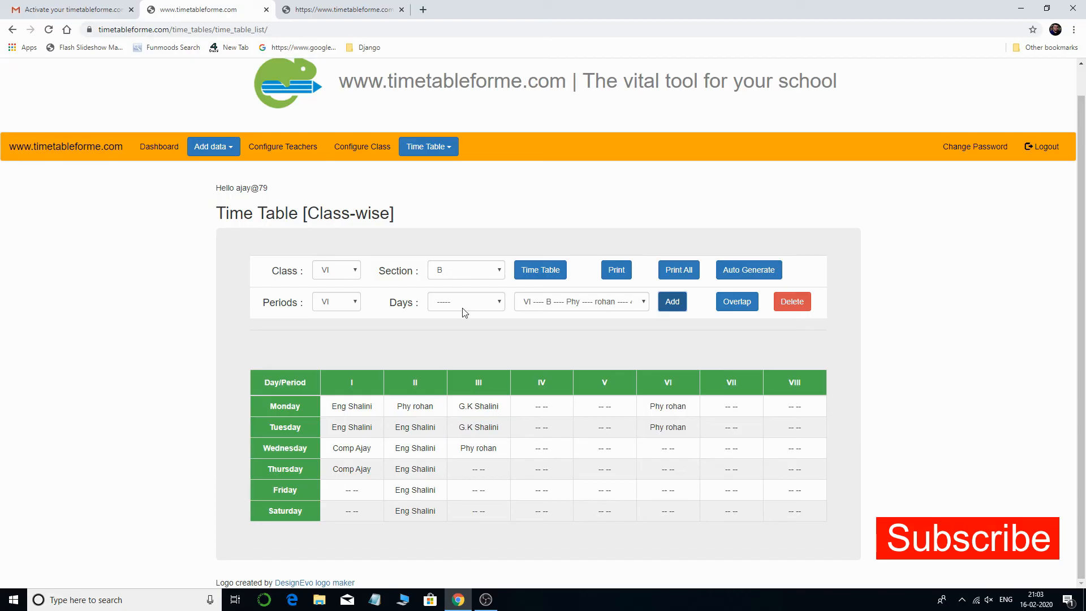
Open the teacher-wise time table, display the Comp teacher's schedule and check the classes assigned to that teacher
click(437, 155)
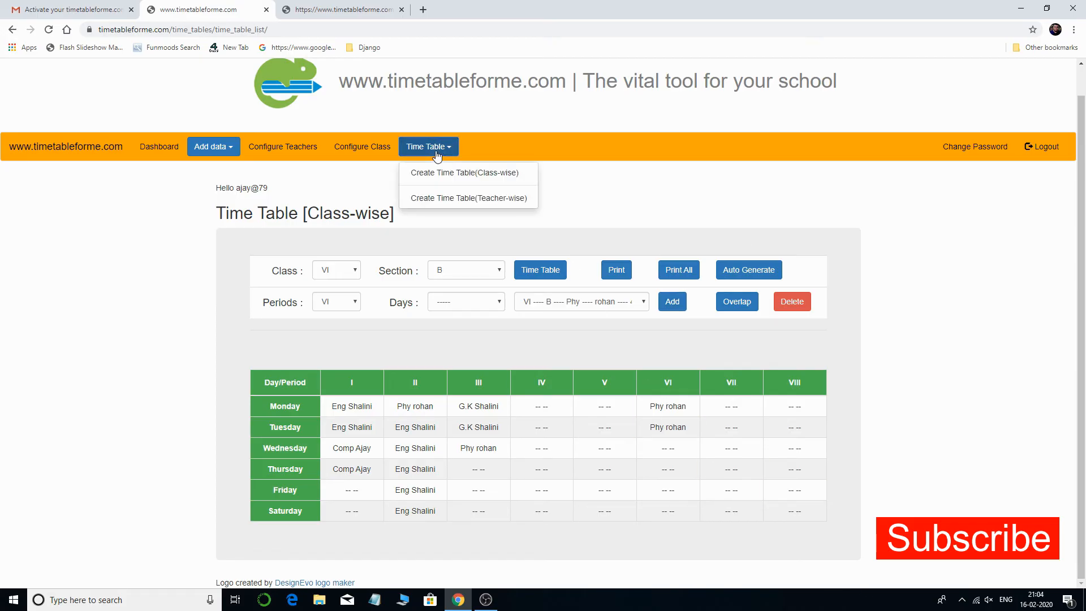
click(485, 199)
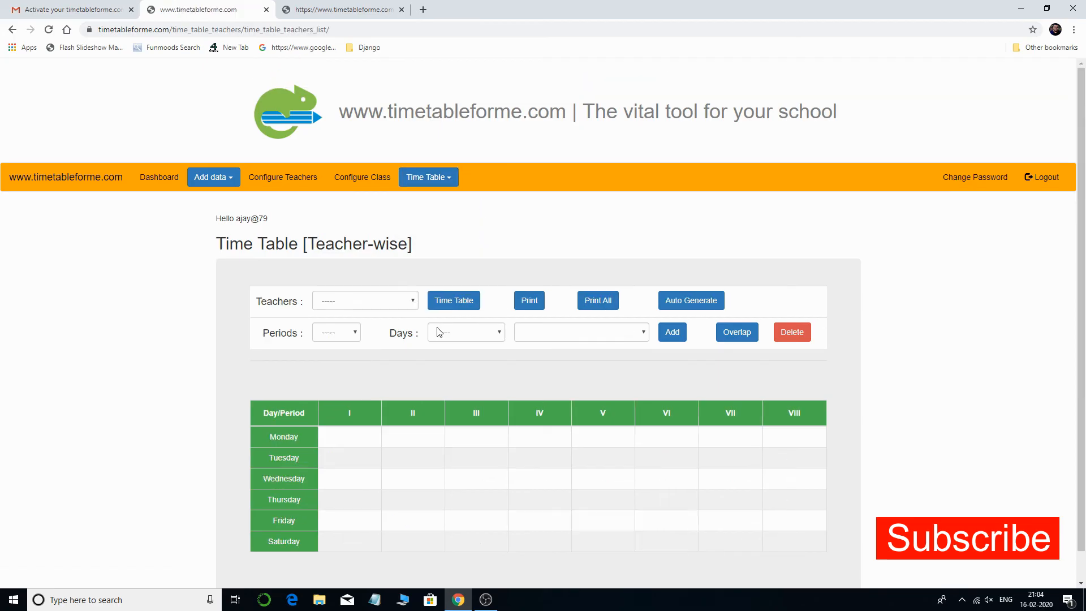
scroll(438, 332, down, 1)
click(380, 271)
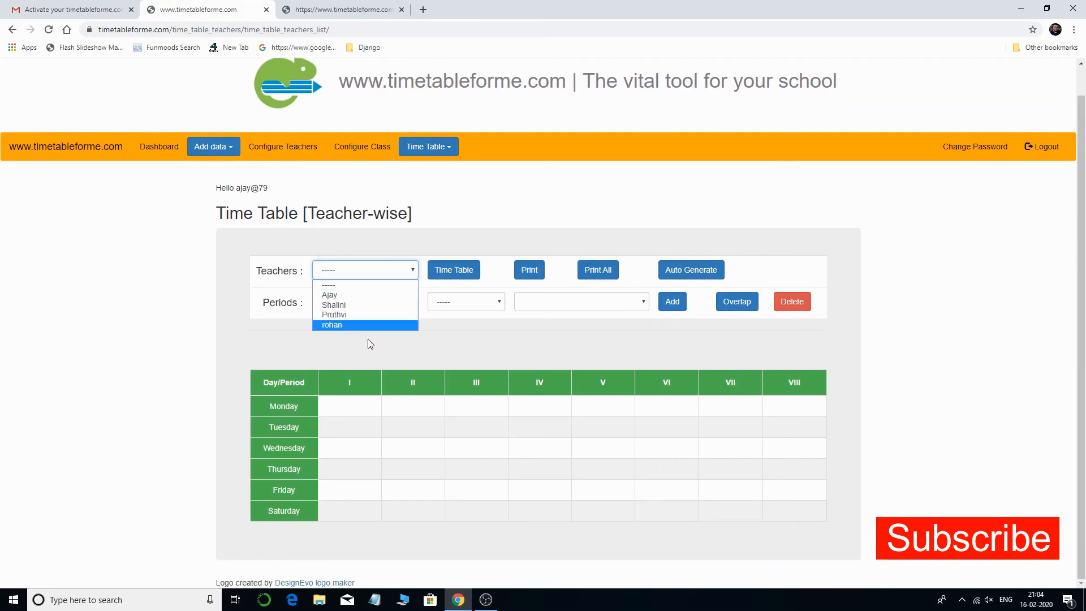
click(329, 295)
click(463, 272)
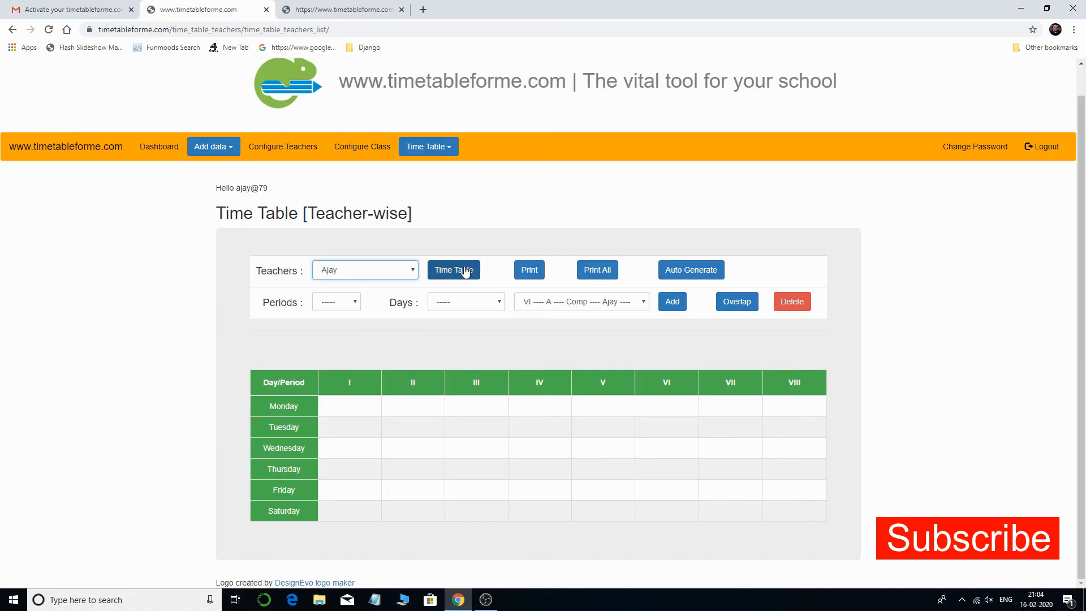
click(465, 271)
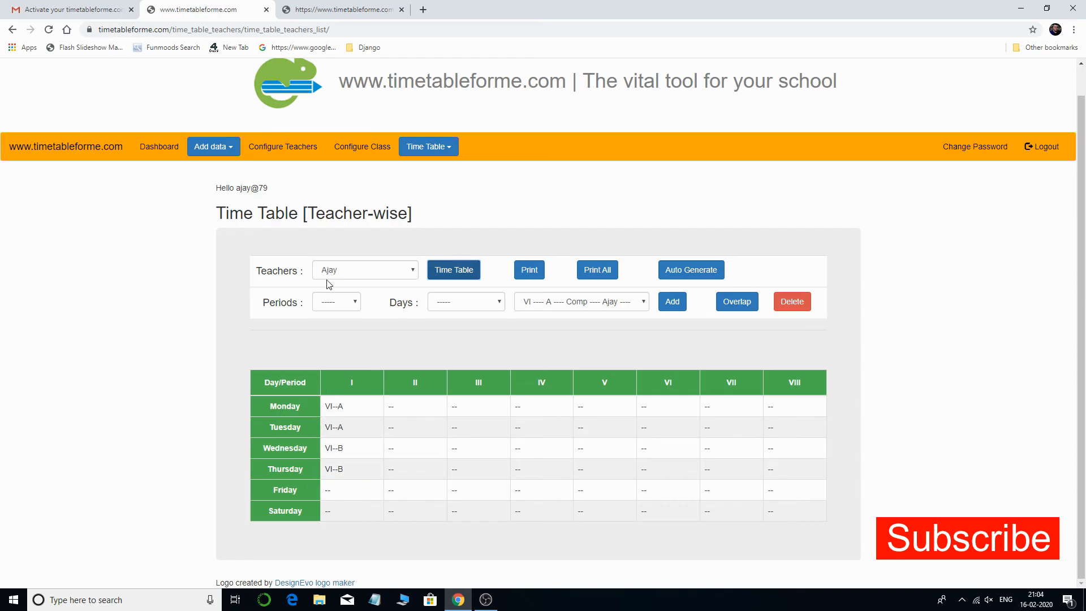
click(616, 301)
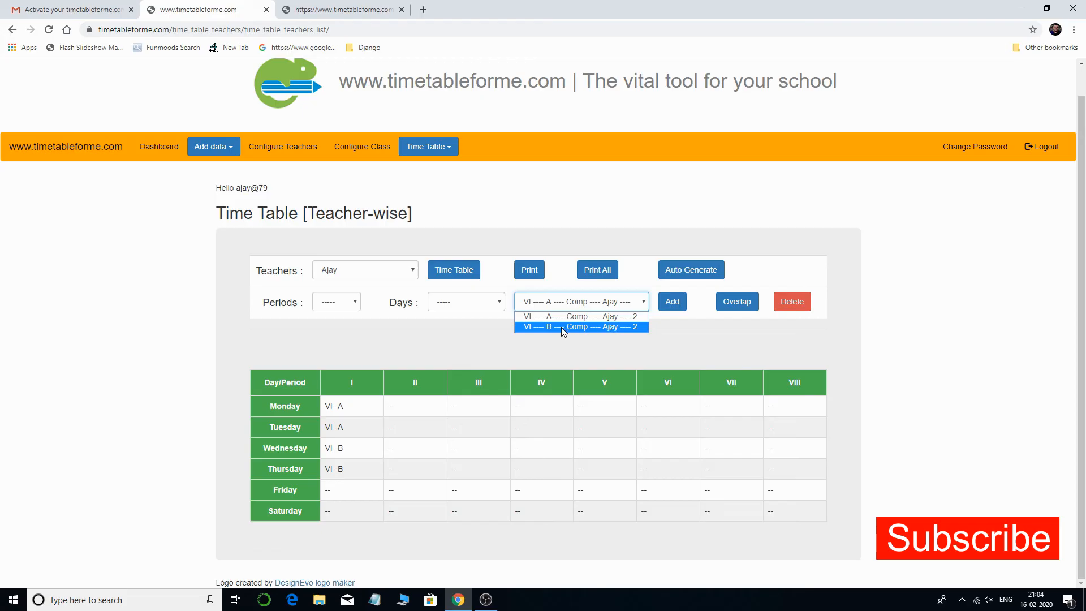
Display the time table of the teacher who takes Eng and G.K
click(380, 269)
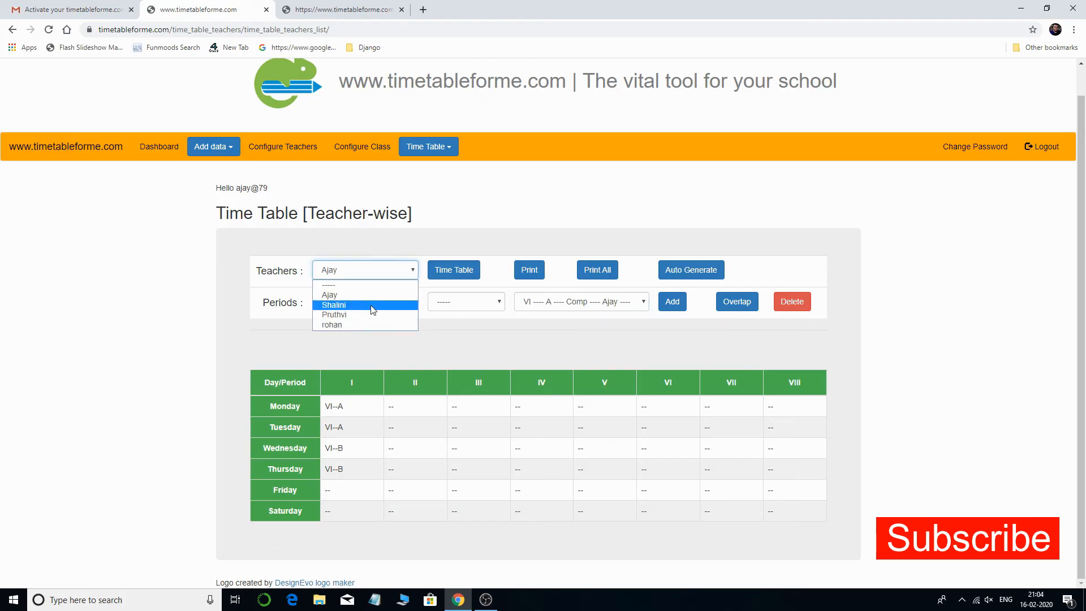
click(334, 305)
click(461, 271)
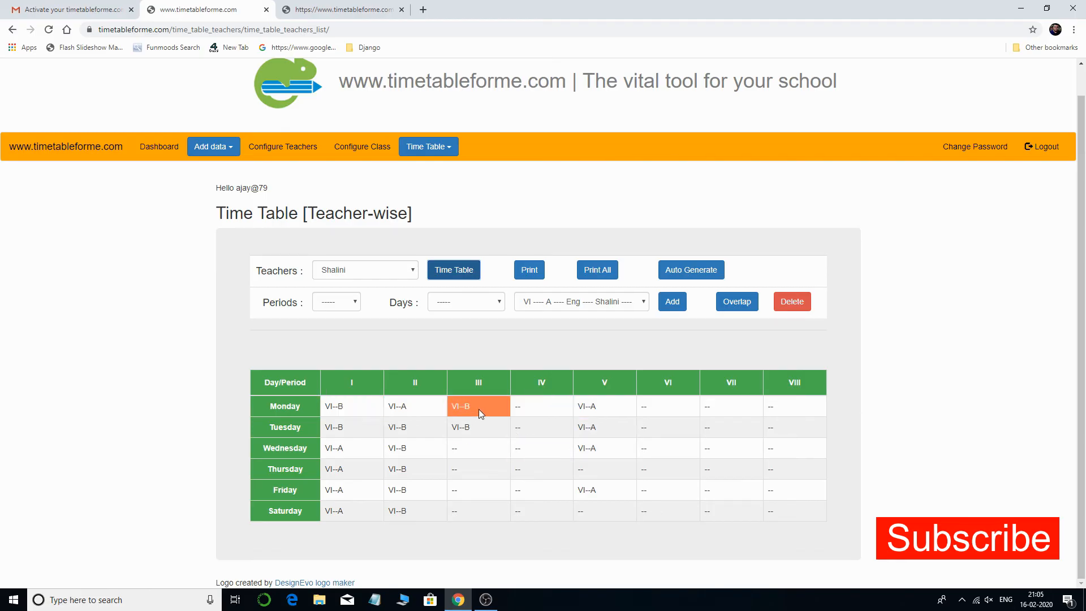
Try to delete the class VI B Eng lessons from period III of the Eng and G.K teacher's time table
click(338, 303)
click(333, 346)
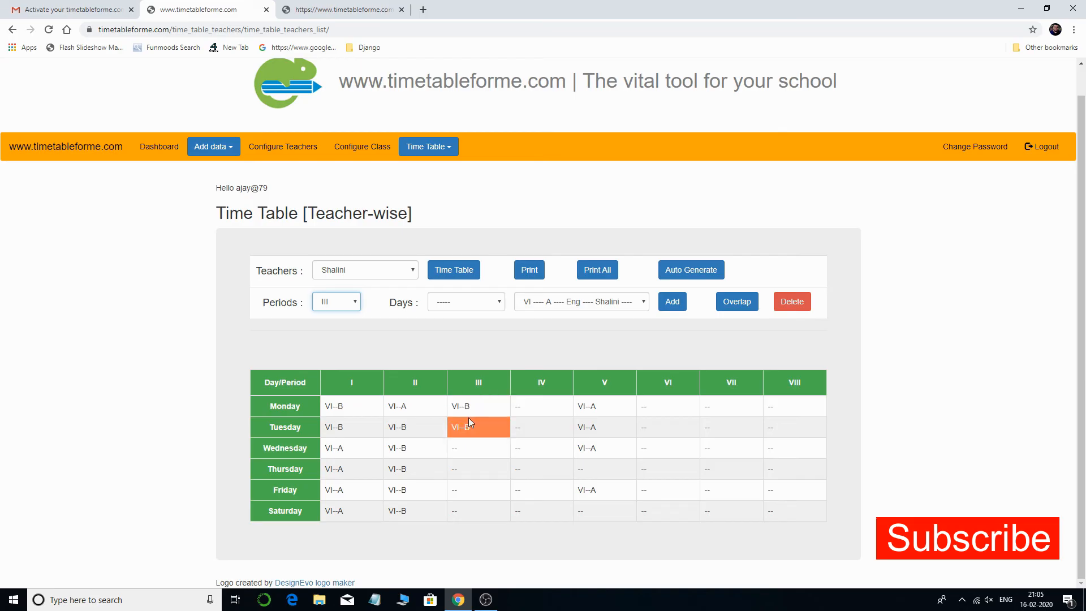
click(593, 302)
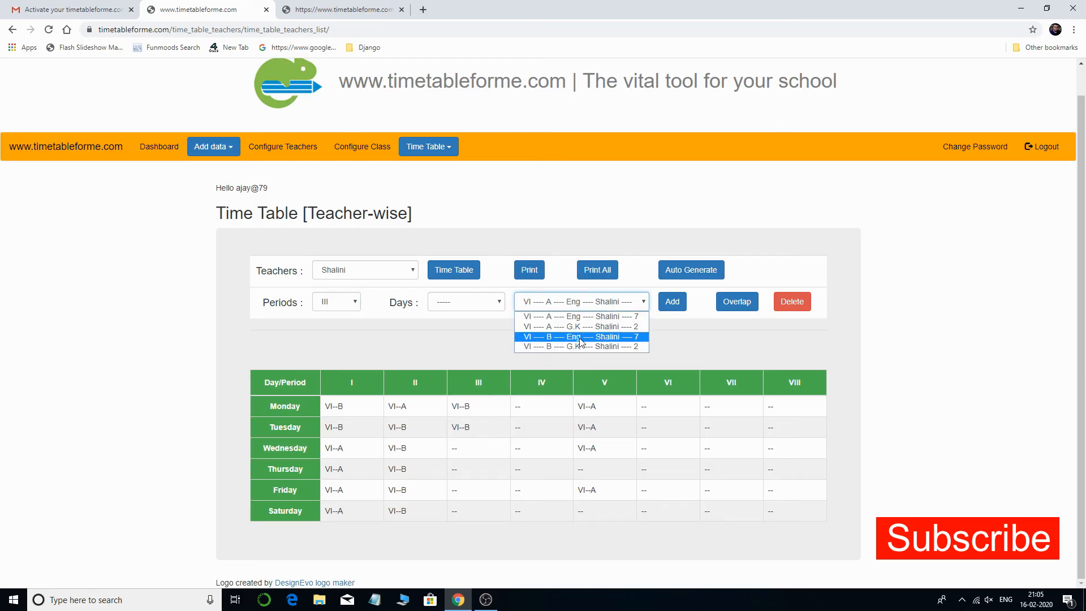
click(579, 338)
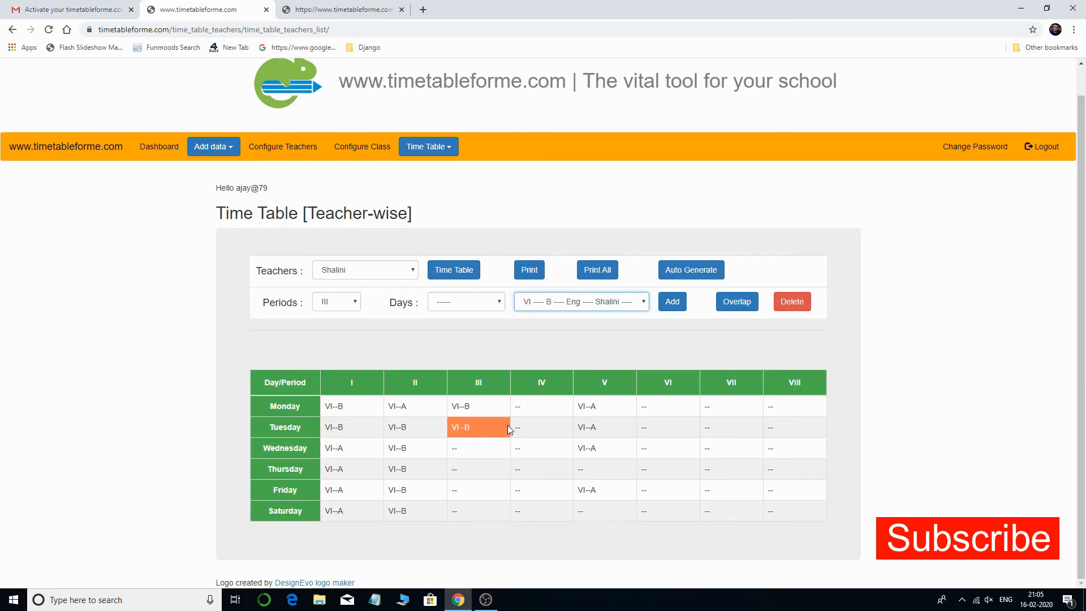
click(792, 303)
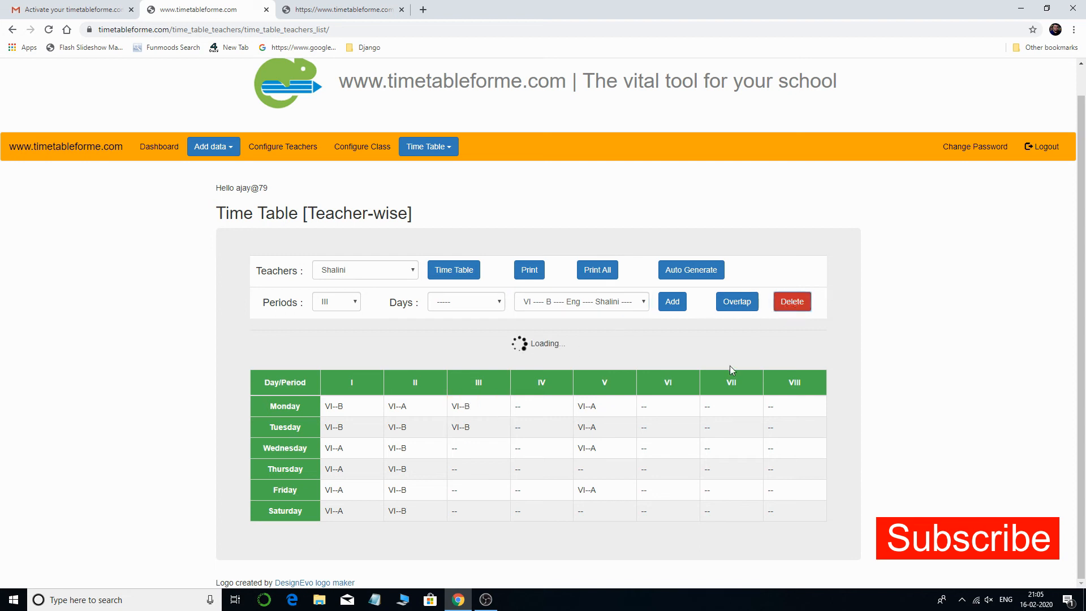
Delete the class VI B G.K lessons from period III of the teacher's time table
click(589, 301)
click(579, 352)
click(792, 302)
Add the class VI B G.K lessons to period VII of the teacher's time table
click(328, 303)
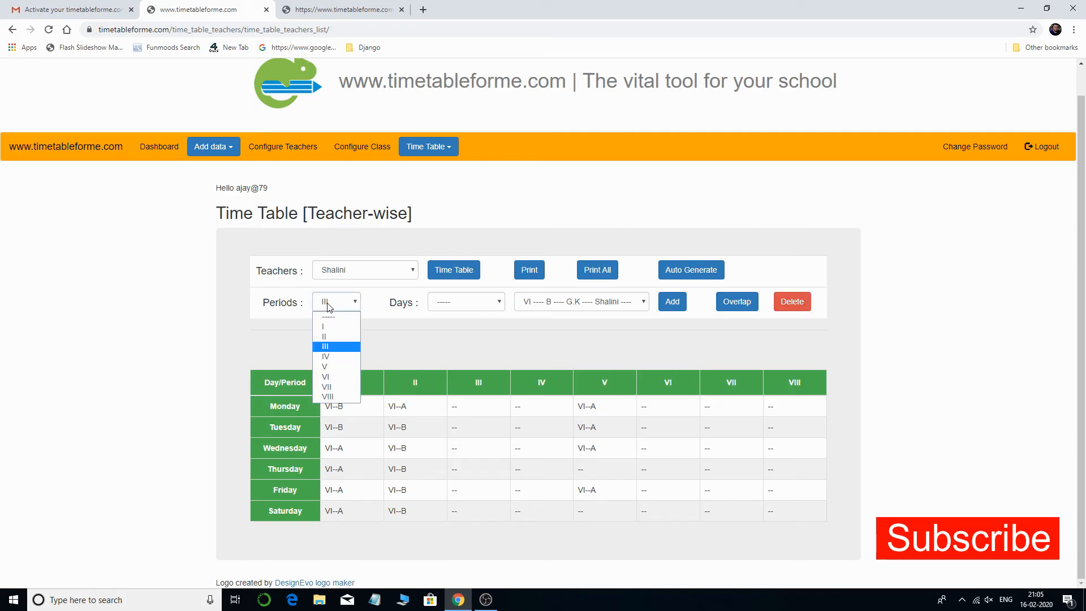
click(334, 388)
click(678, 305)
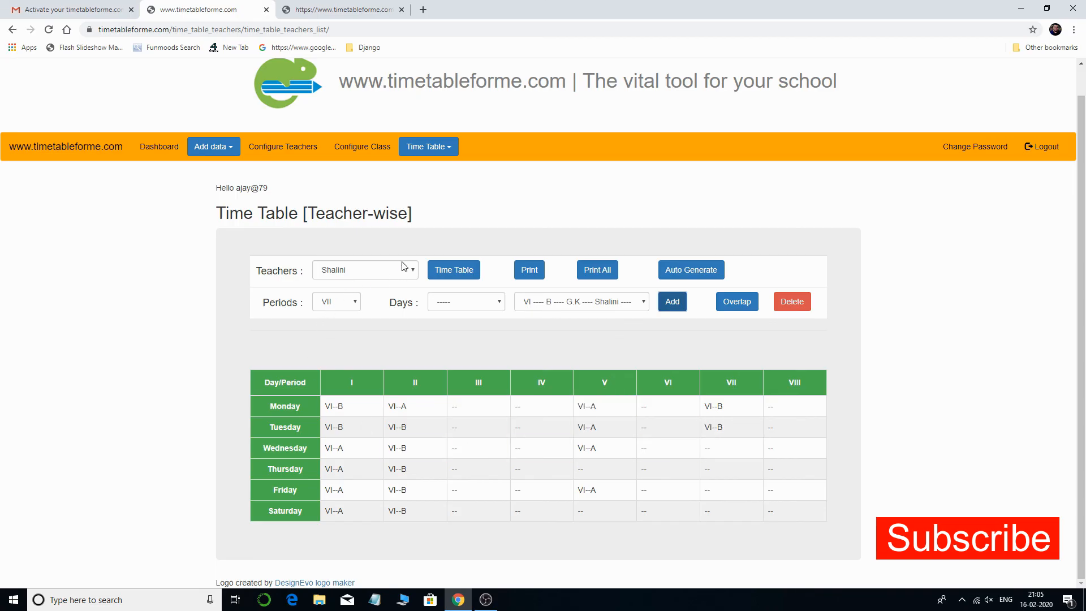
Open the class-wise time table and display the schedule of class VI section A
click(444, 148)
click(474, 175)
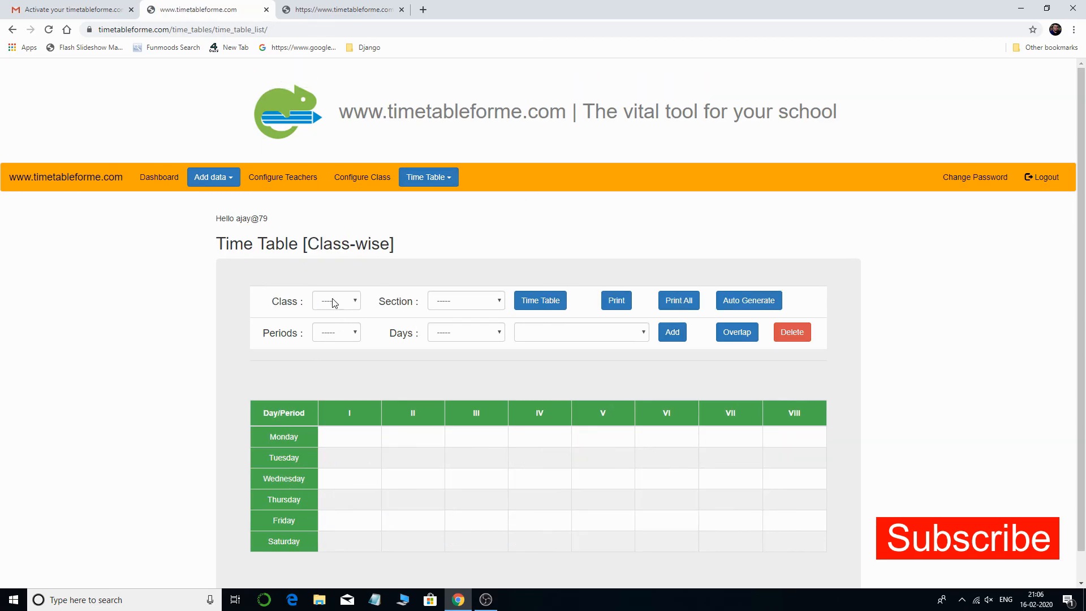
click(333, 303)
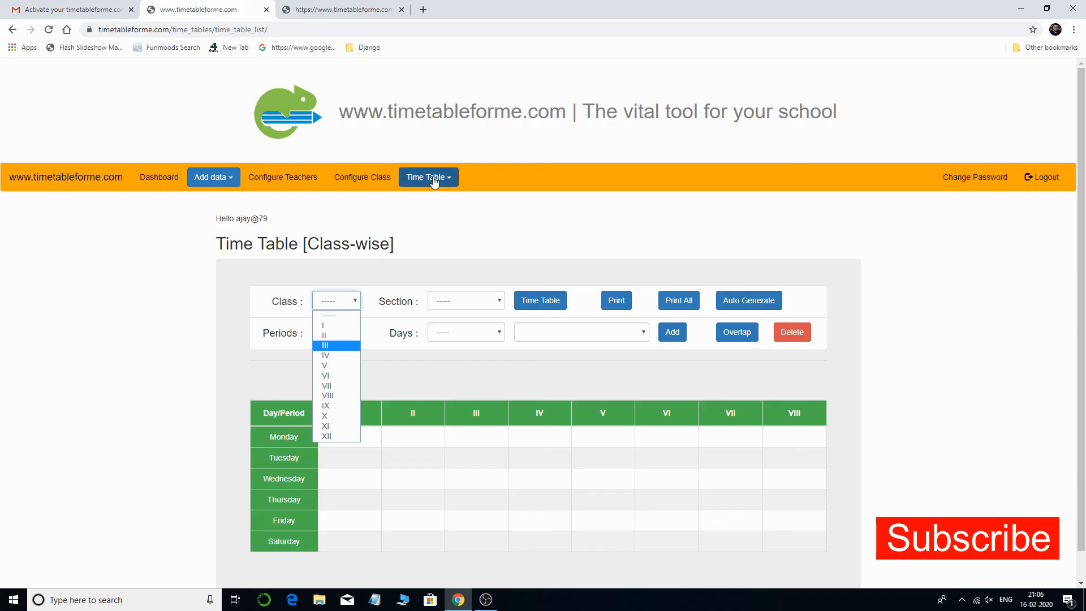
click(327, 376)
click(465, 300)
click(459, 333)
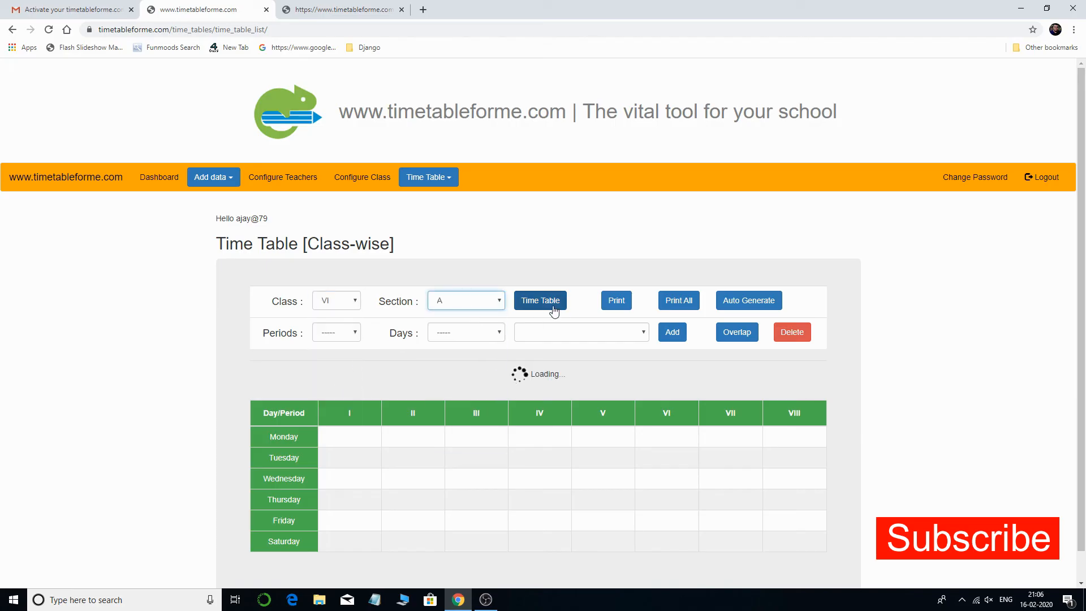
click(548, 302)
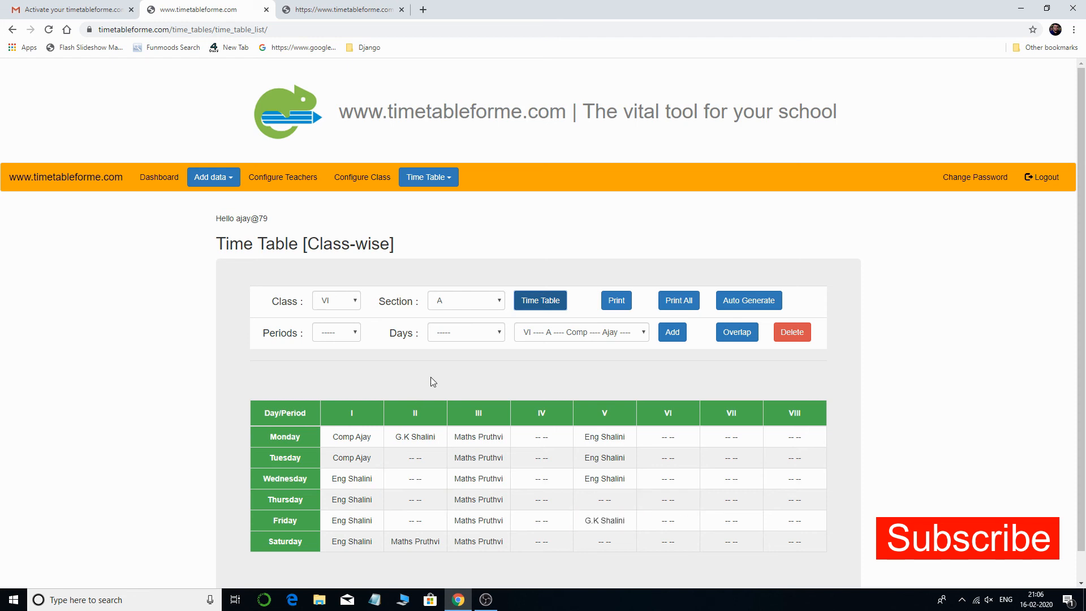
Try to print the class VI section A time table to PDF, then view and close the file
click(615, 301)
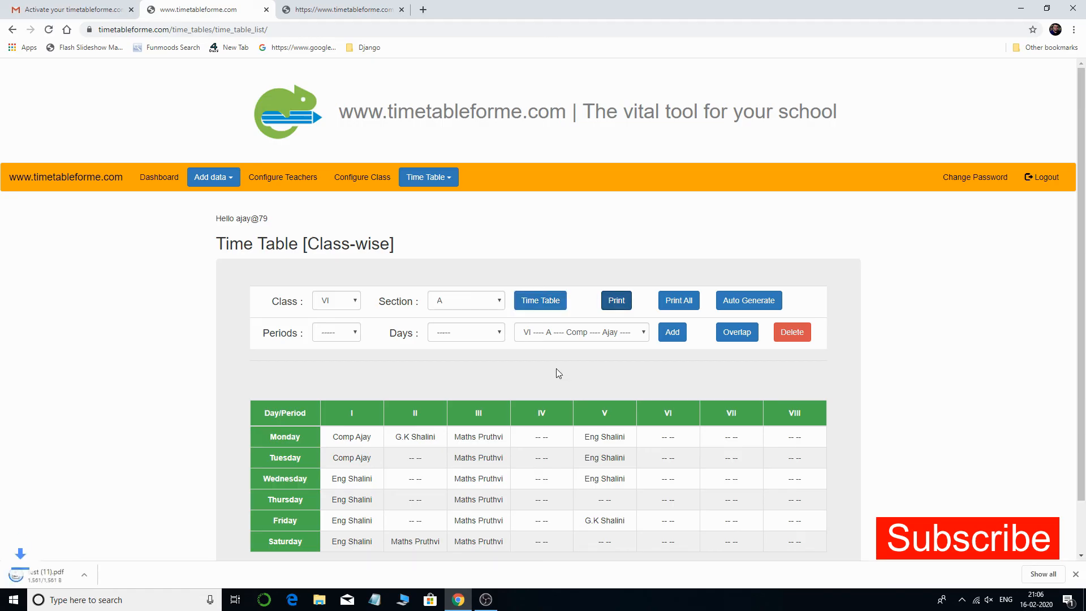
click(71, 575)
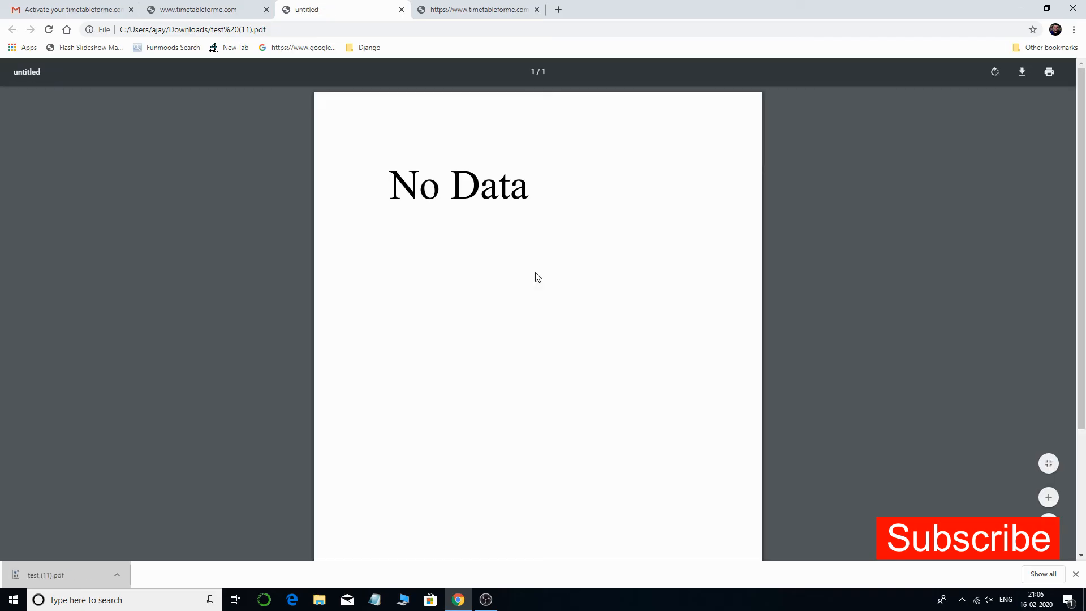
click(401, 10)
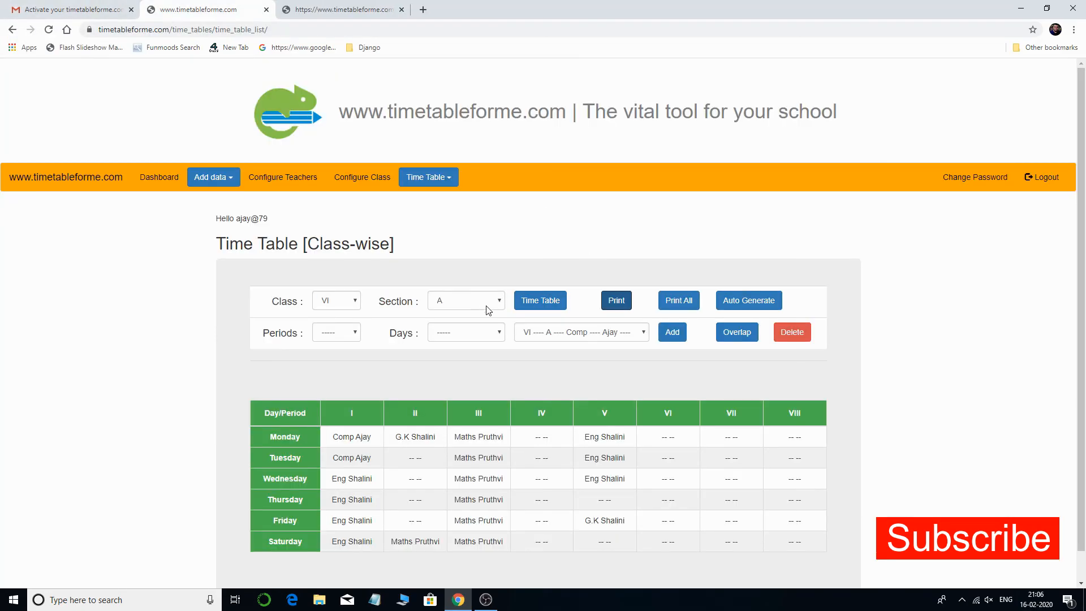
Reload the class VI section A time table, print it to PDF and open the downloaded file
click(538, 301)
click(615, 300)
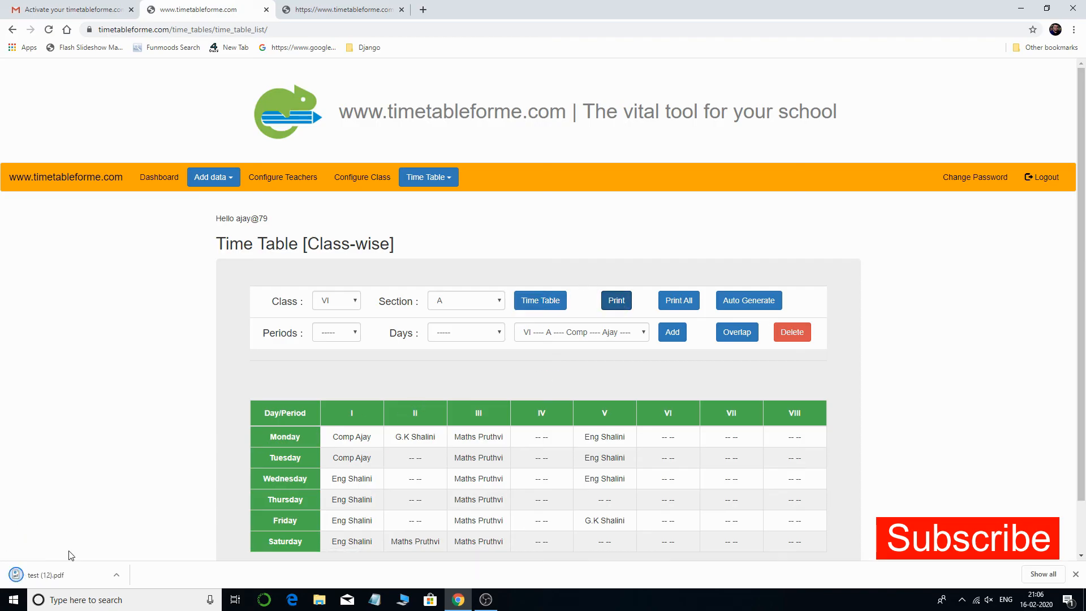
click(25, 571)
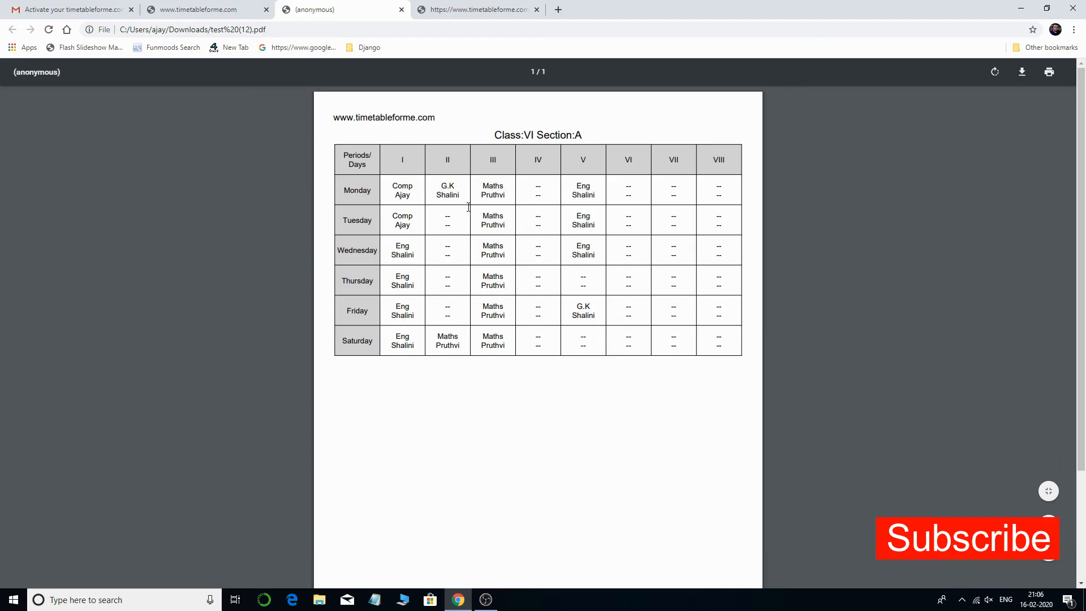
Display the time table of class VI section B, print it to PDF and check the downloaded file
click(220, 10)
click(466, 301)
click(452, 328)
click(543, 301)
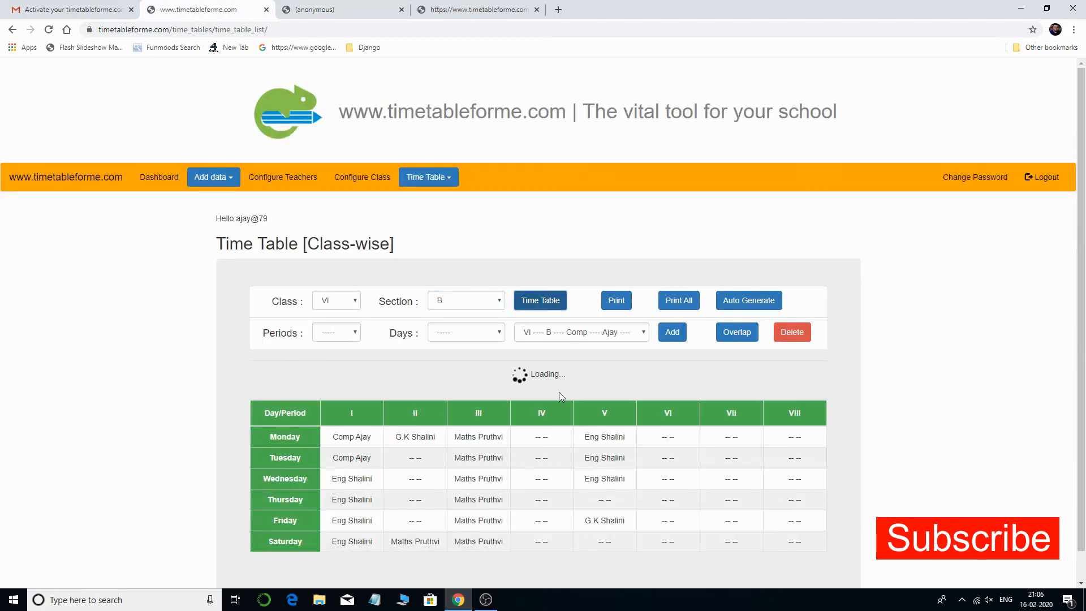
click(617, 300)
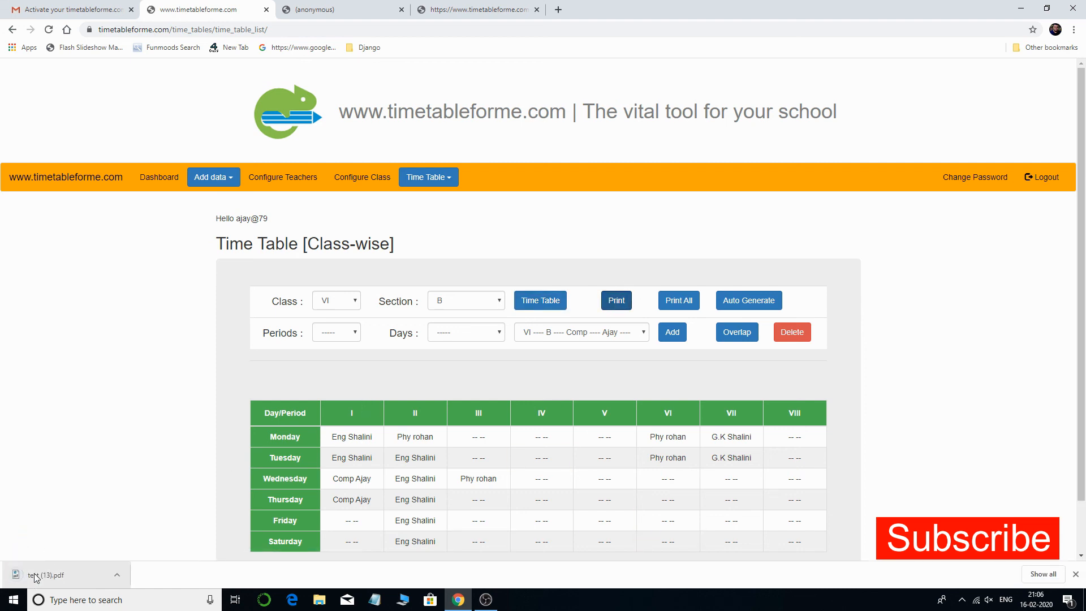
click(34, 574)
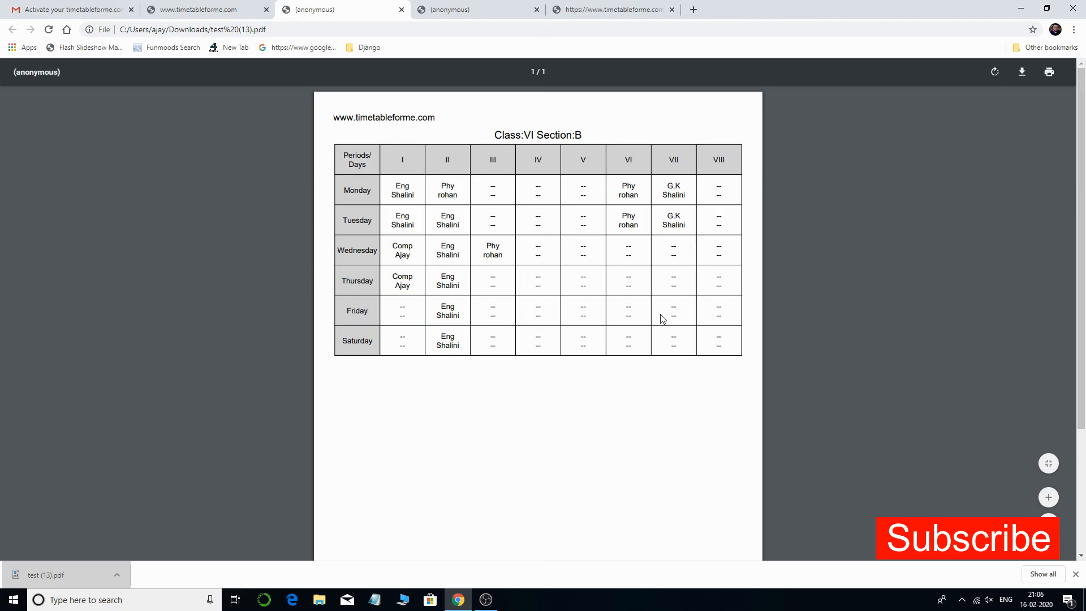
click(401, 9)
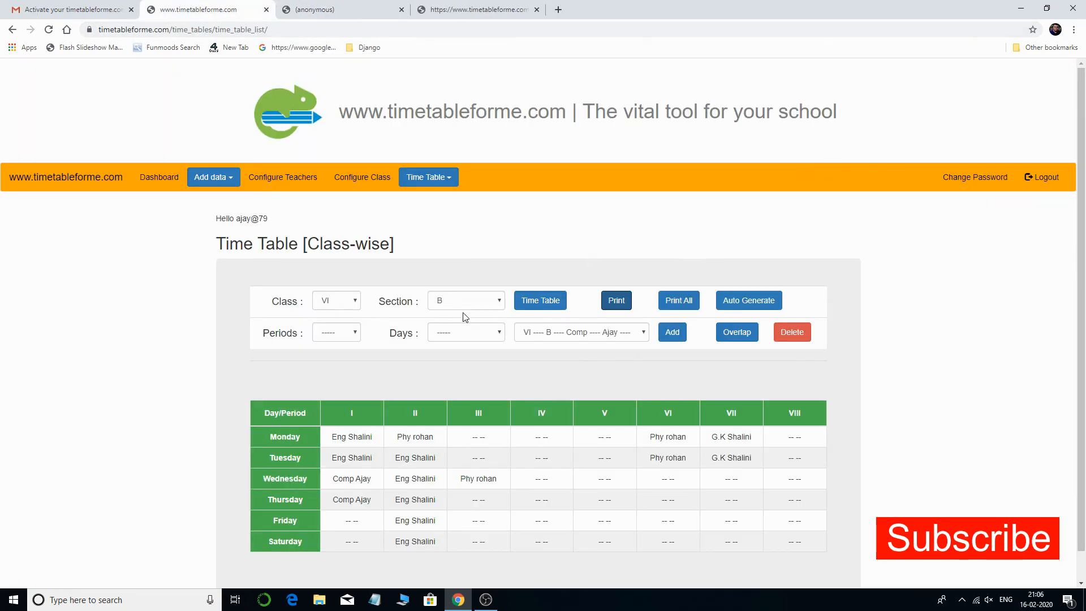
Print all class-wise time tables into one PDF and review the VI A and VI B tables in it
click(681, 301)
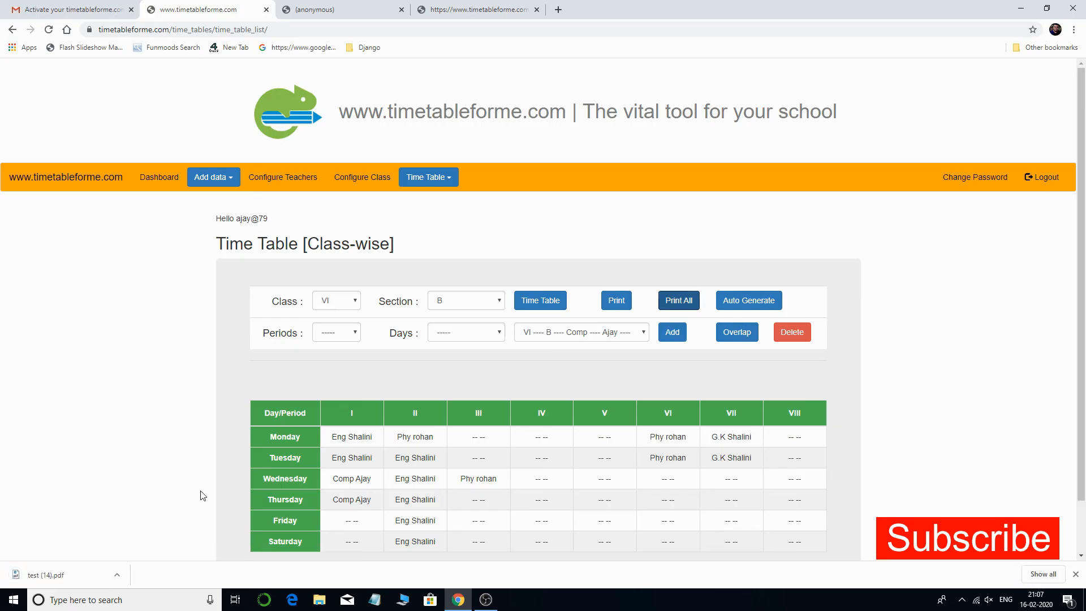
click(94, 572)
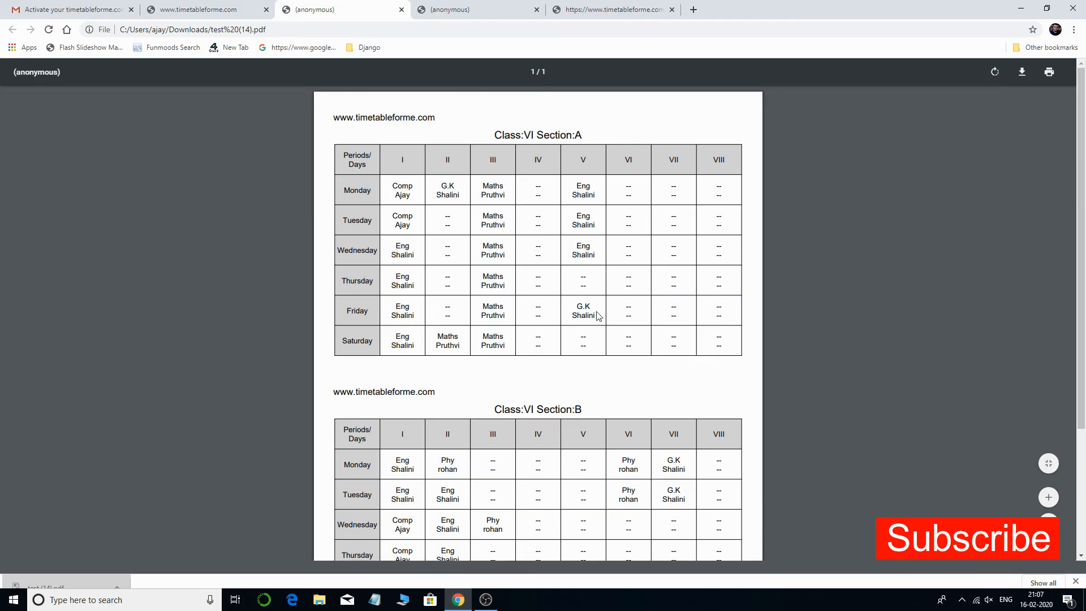
scroll(548, 396, down, 3)
scroll(554, 407, up, 3)
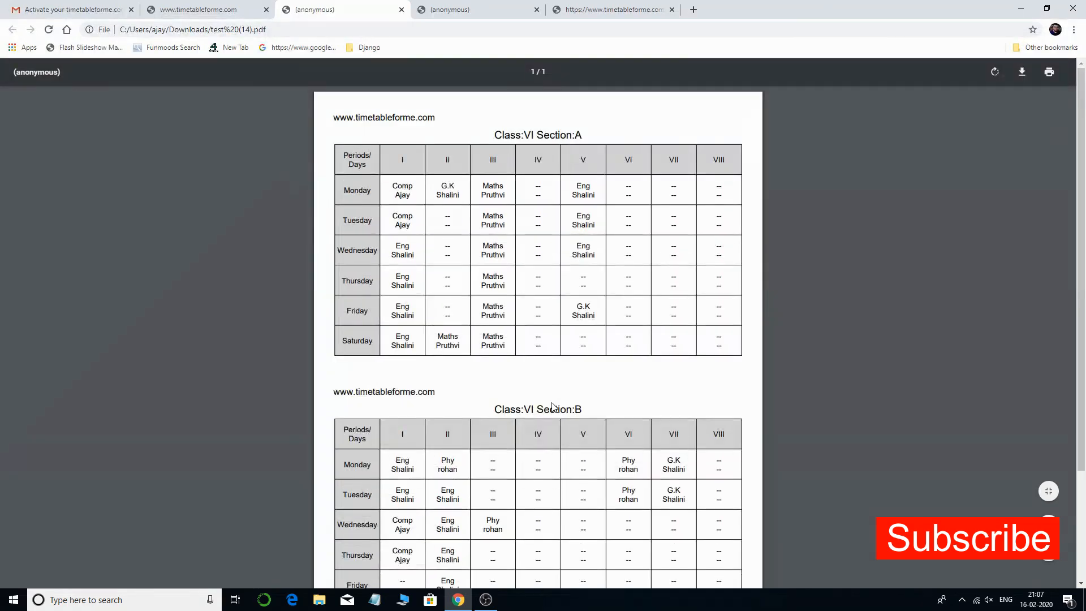
scroll(479, 206, down, 3)
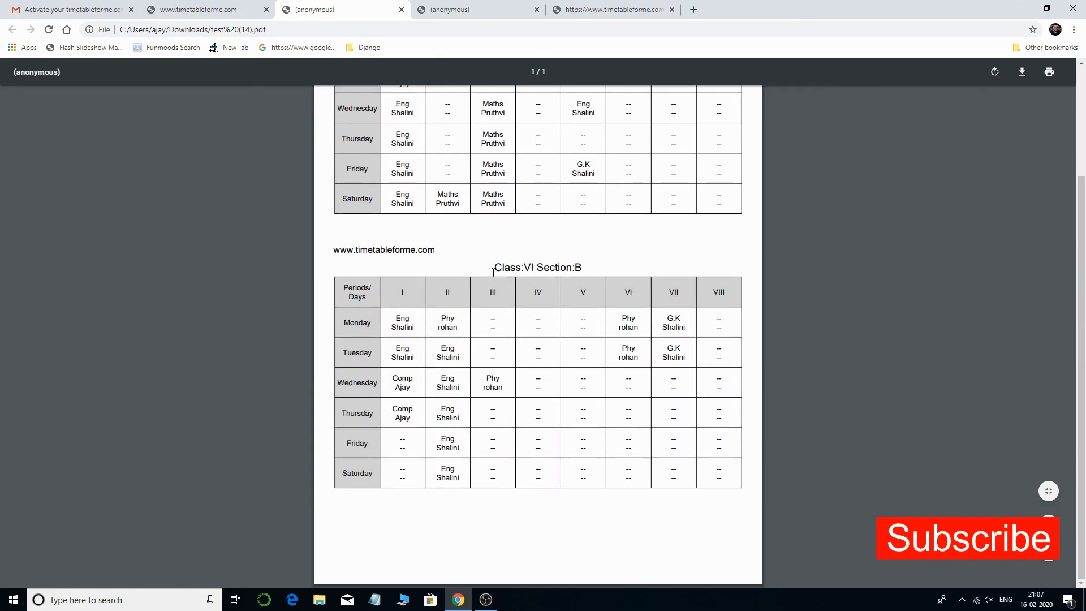
scroll(489, 212, up, 3)
scroll(487, 441, down, 3)
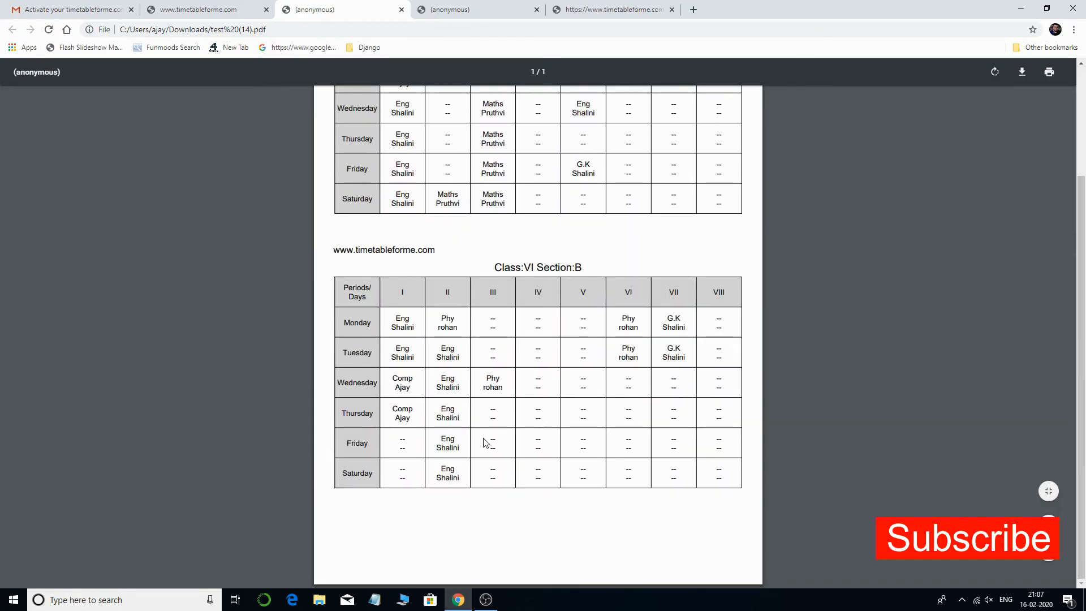
Return from the PDF to the time table site and open the teacher-wise time table page
click(68, 9)
click(198, 9)
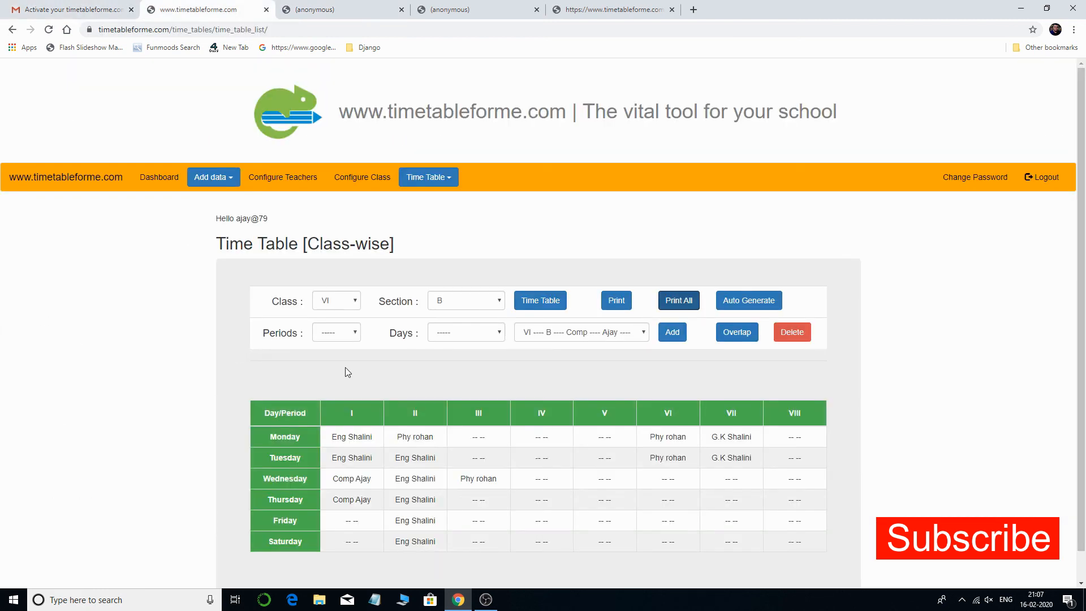
click(442, 178)
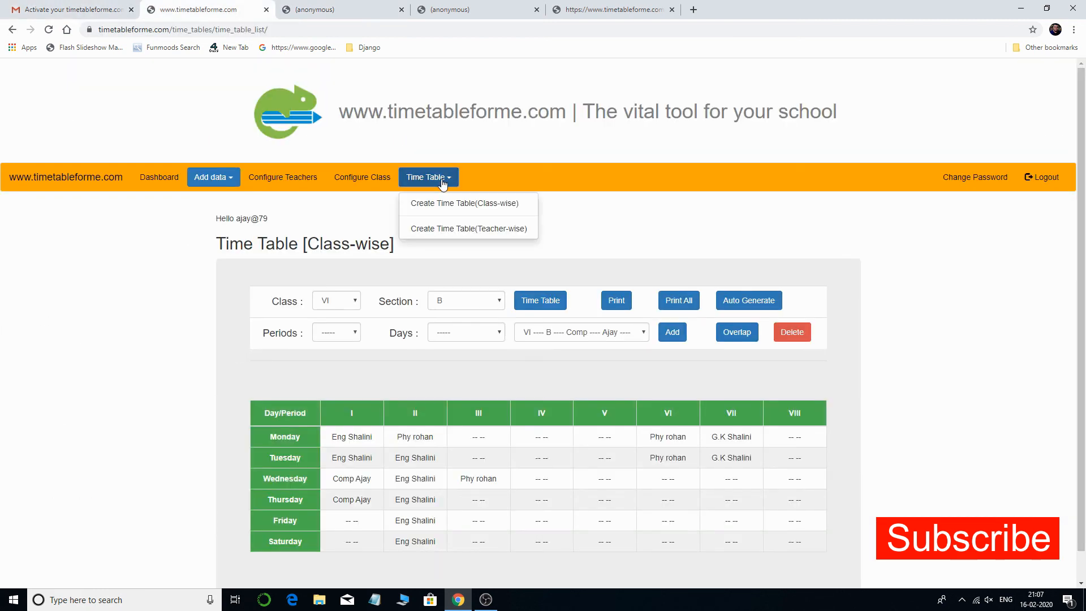
click(475, 231)
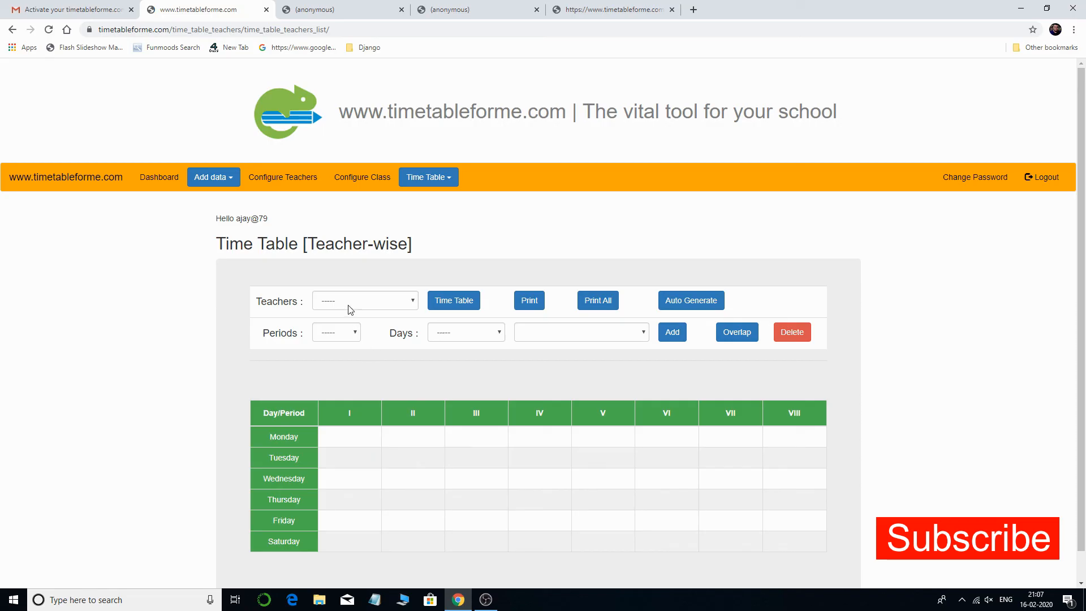
Print all teacher-wise time tables into one PDF, review every teacher's table and return to the site
click(348, 304)
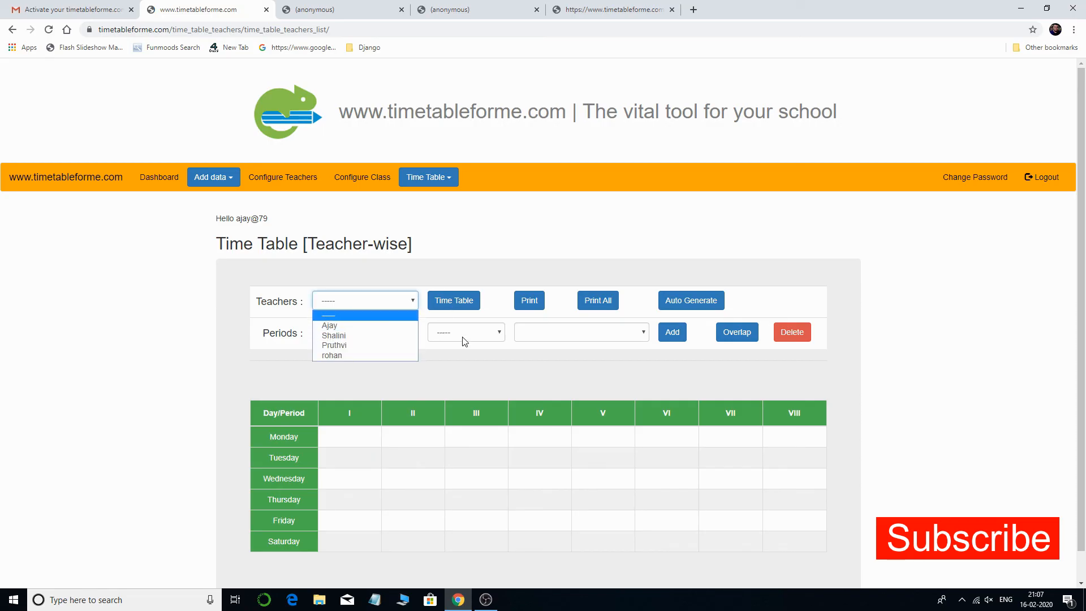
click(599, 307)
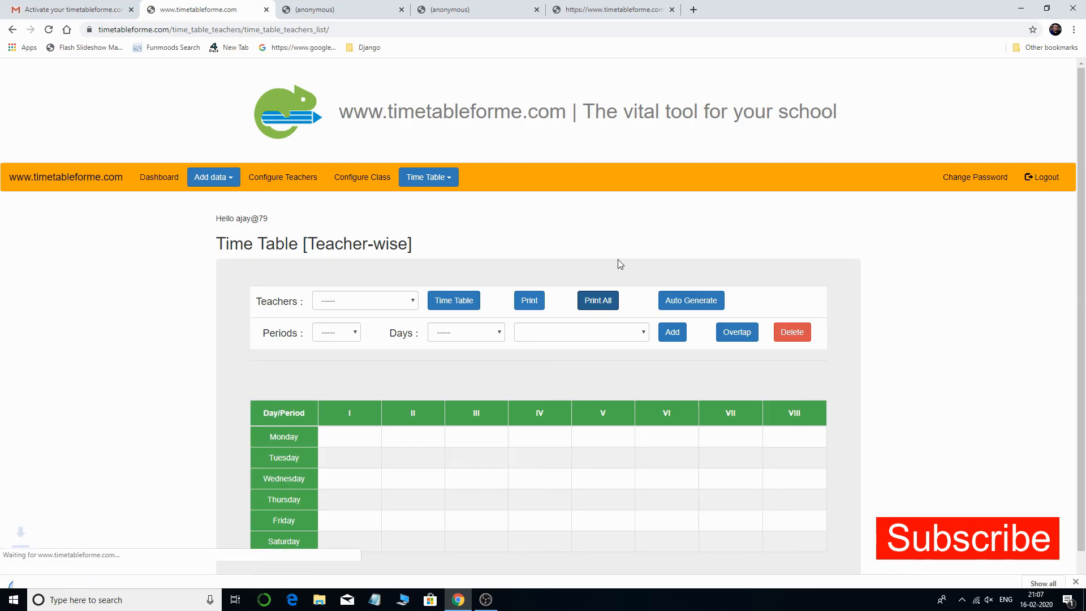
click(55, 578)
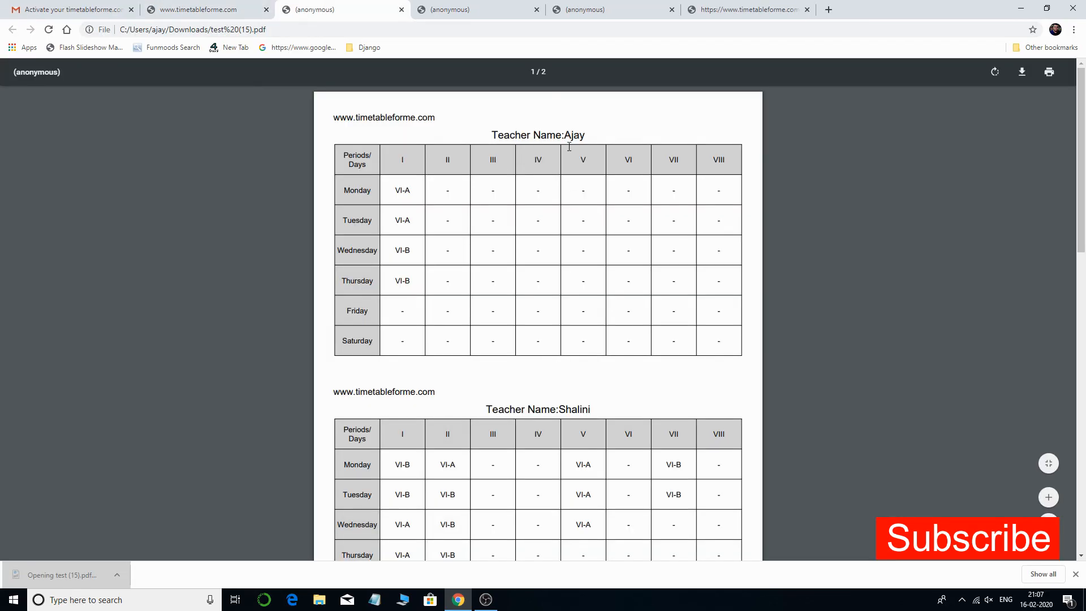
scroll(470, 233, down, 3)
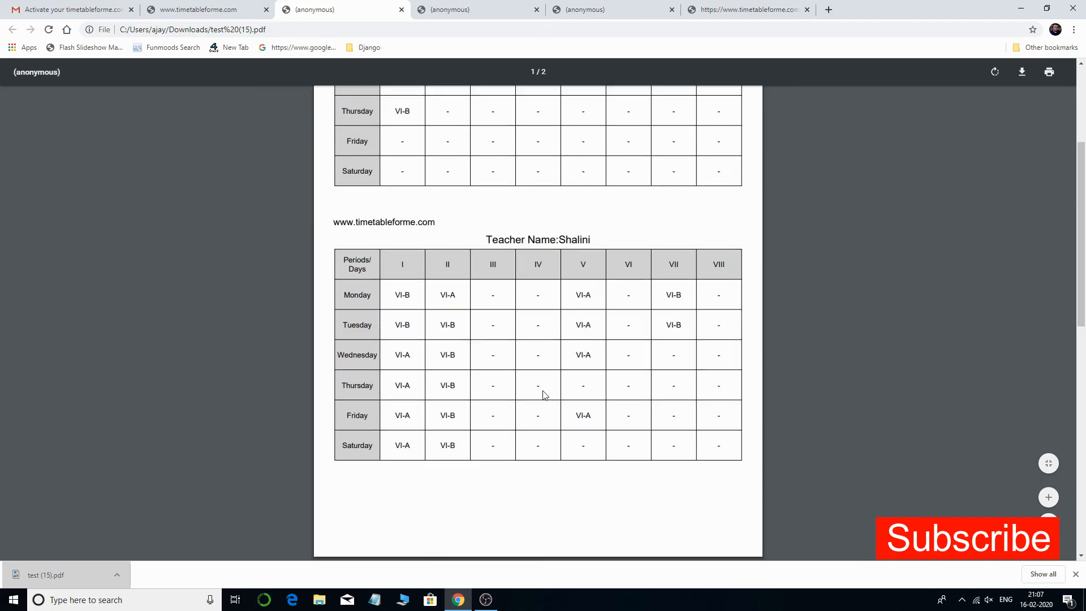
scroll(543, 391, down, 7)
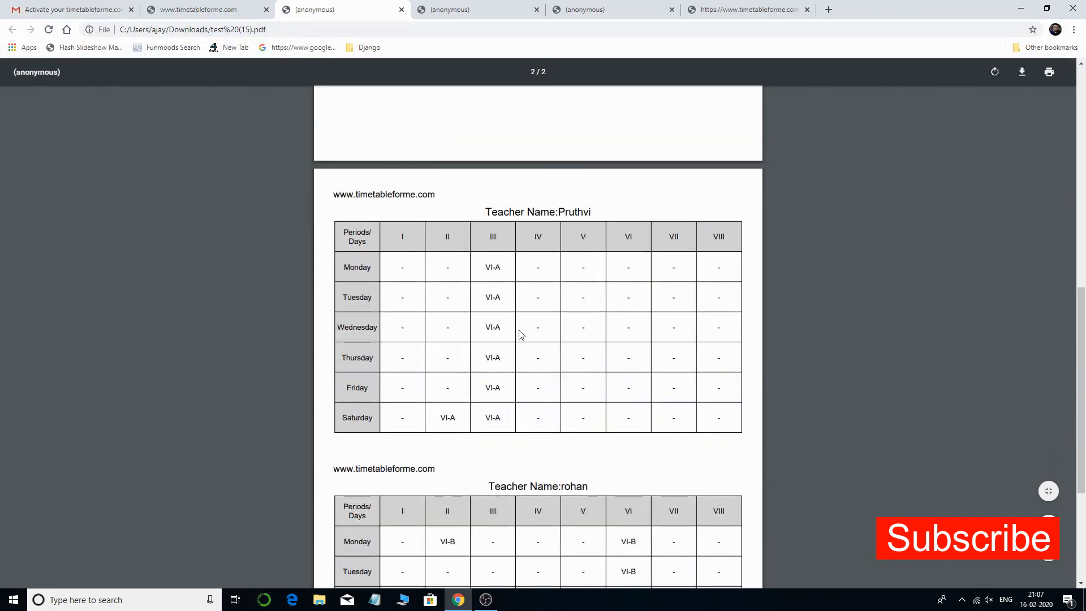
scroll(509, 362, down, 4)
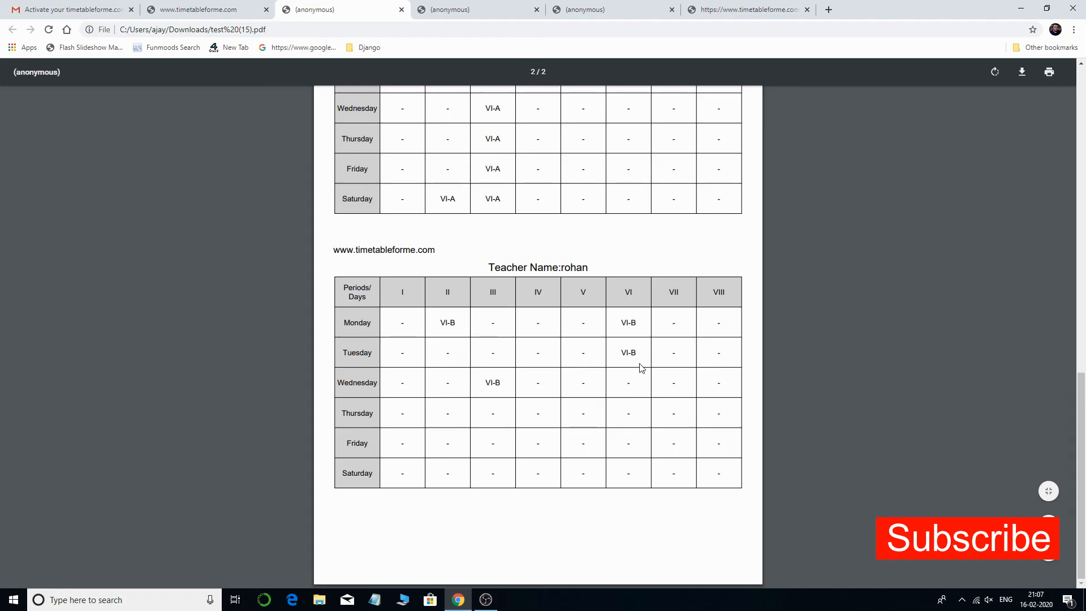
scroll(632, 369, up, 17)
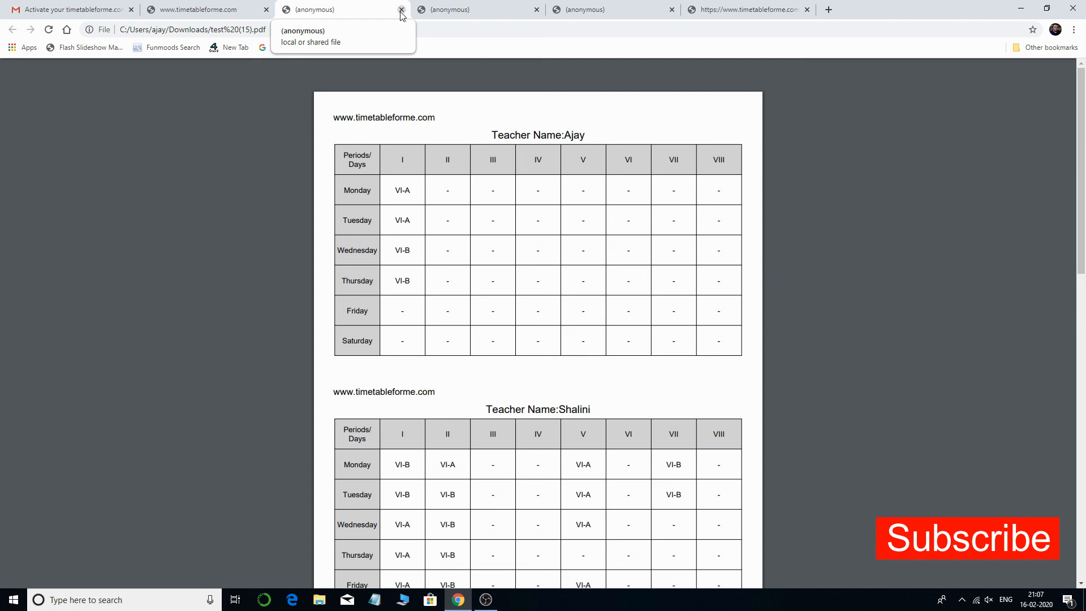
click(213, 9)
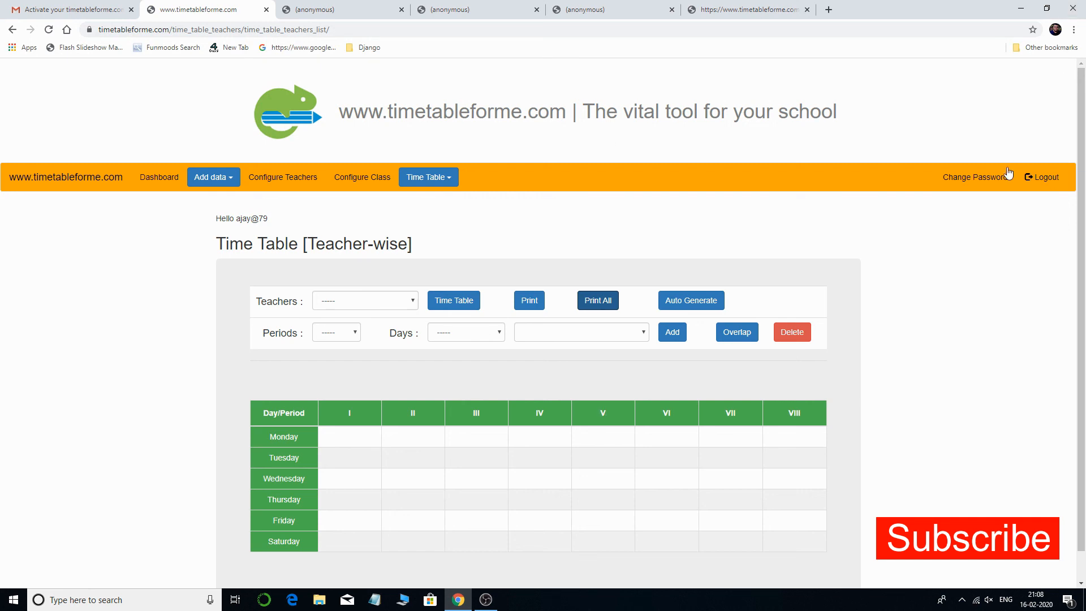
Open the Teachers list by way of the dashboard and log out of the account
click(159, 184)
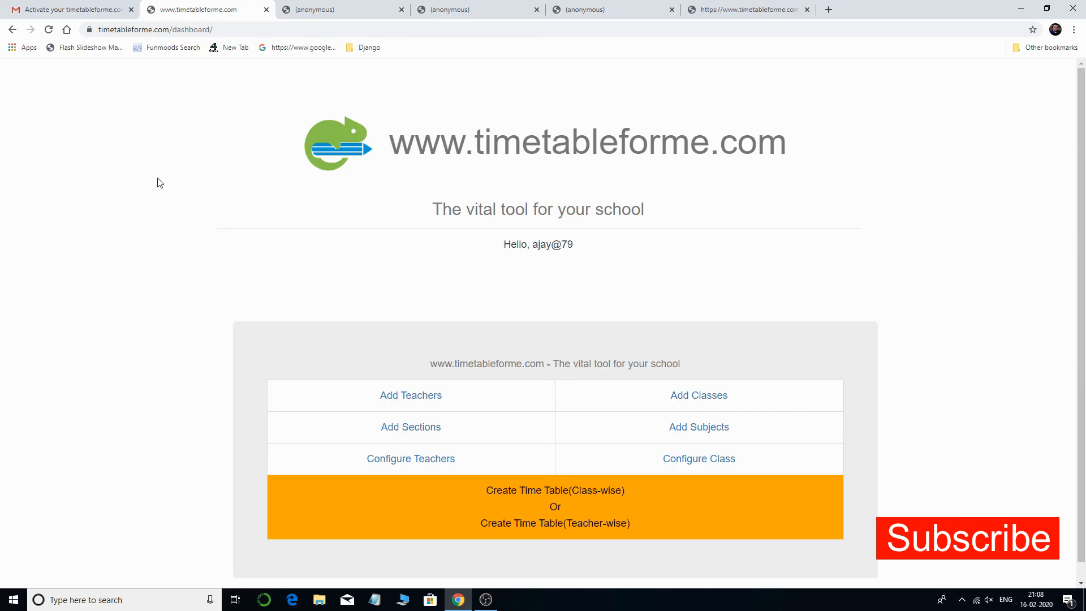
click(408, 396)
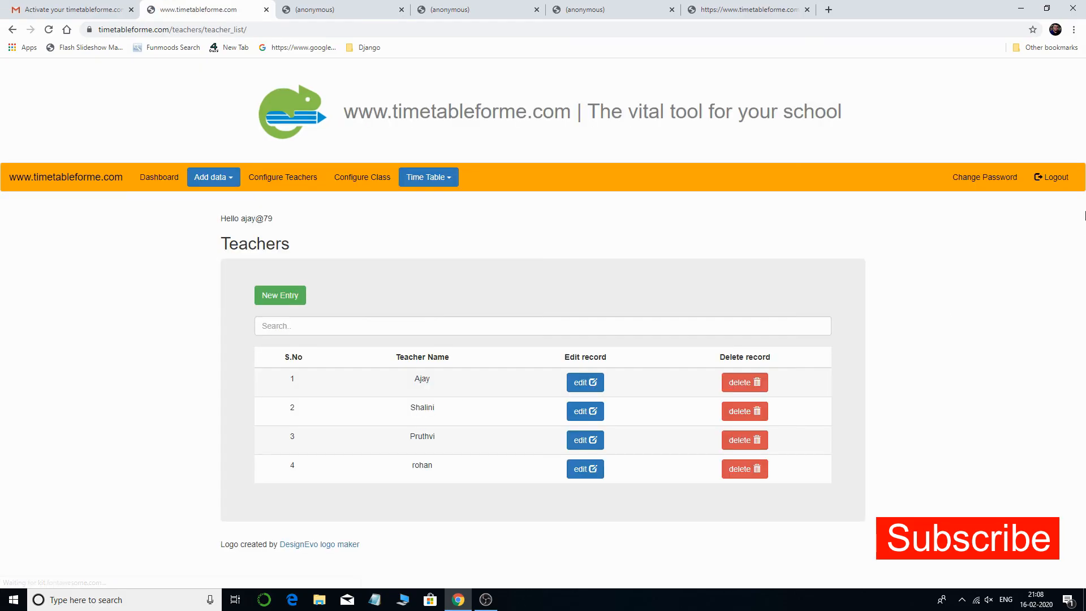
click(1050, 188)
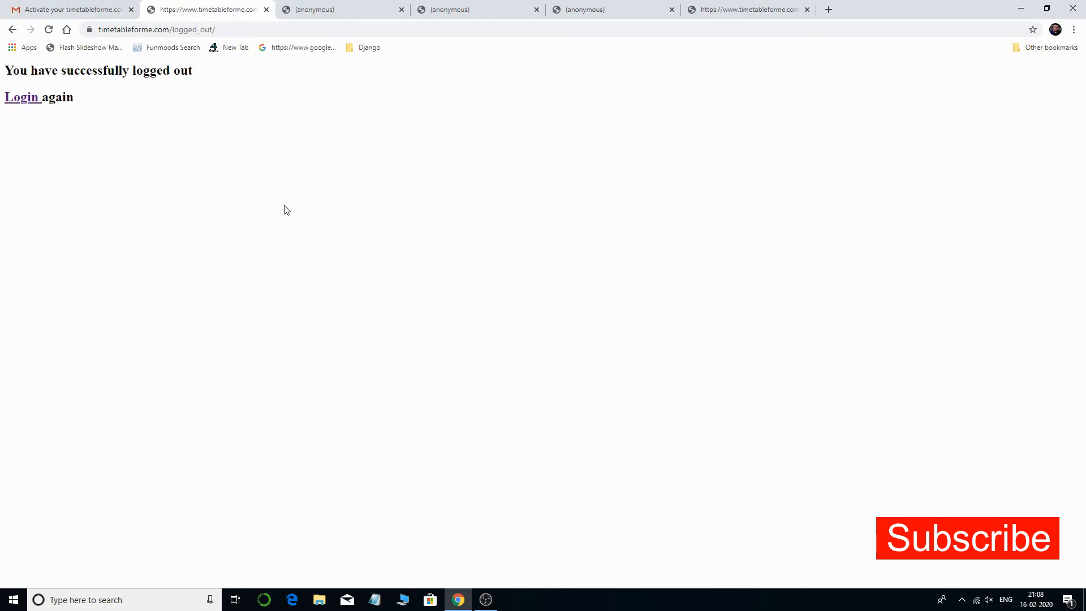
Go back to the login page and highlight the site's contact e-mail address
click(32, 101)
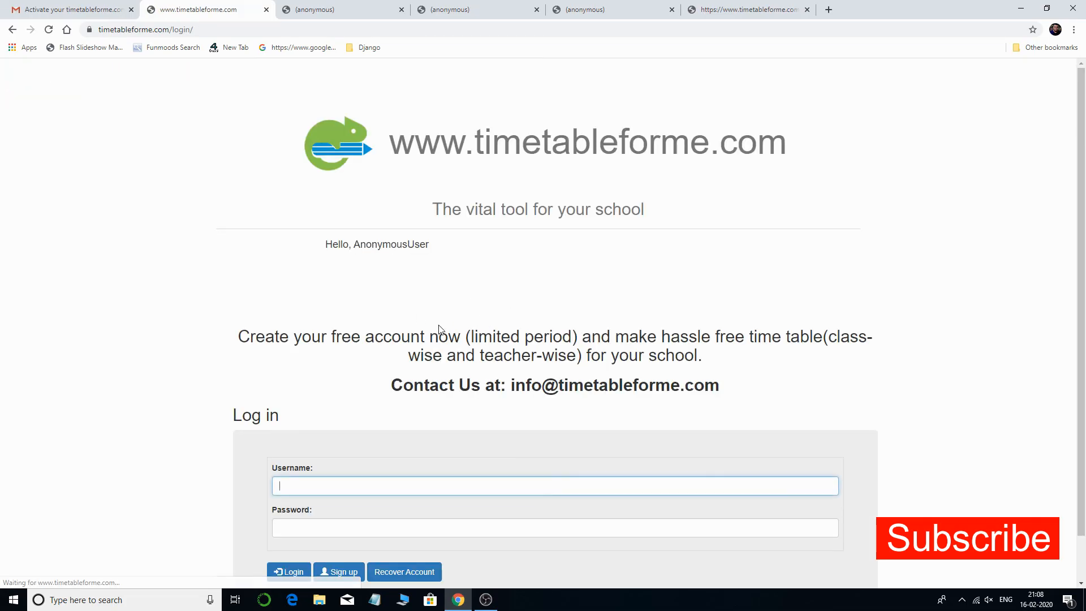
scroll(482, 382, down, 2)
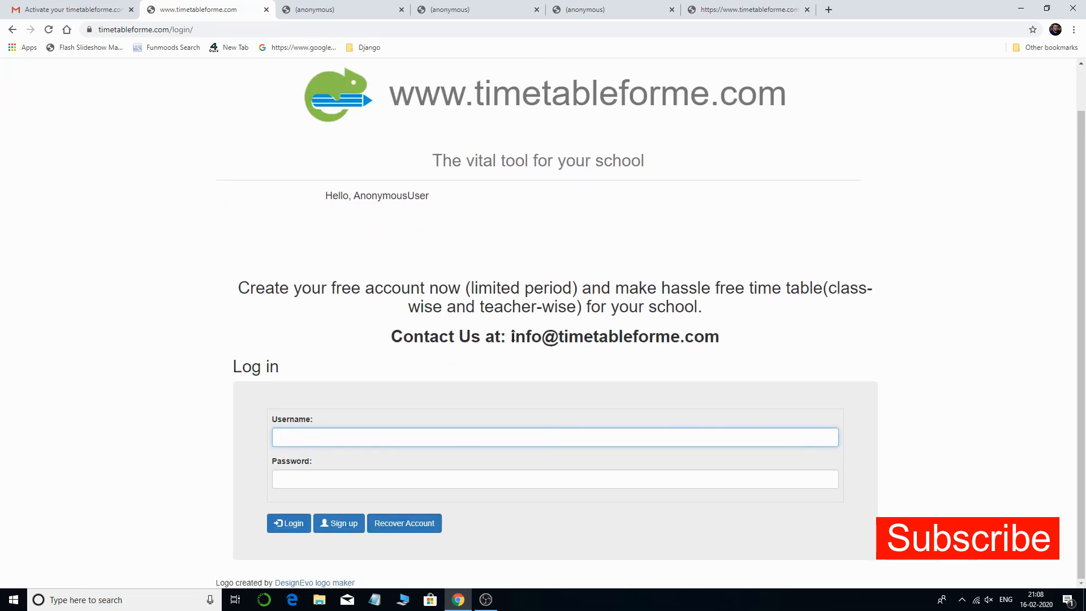
drag(510, 336, 779, 339)
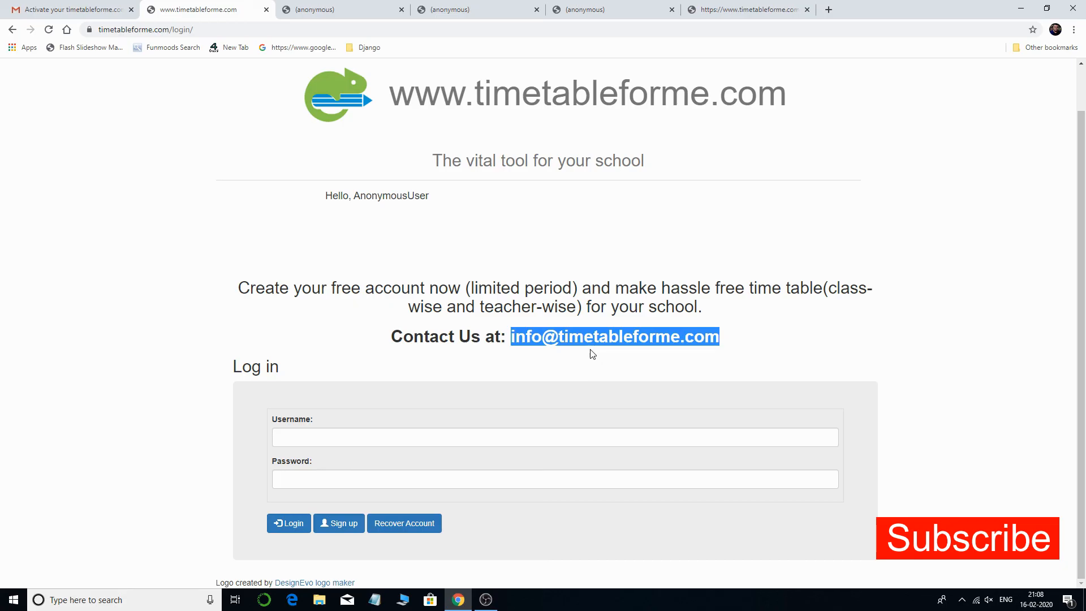